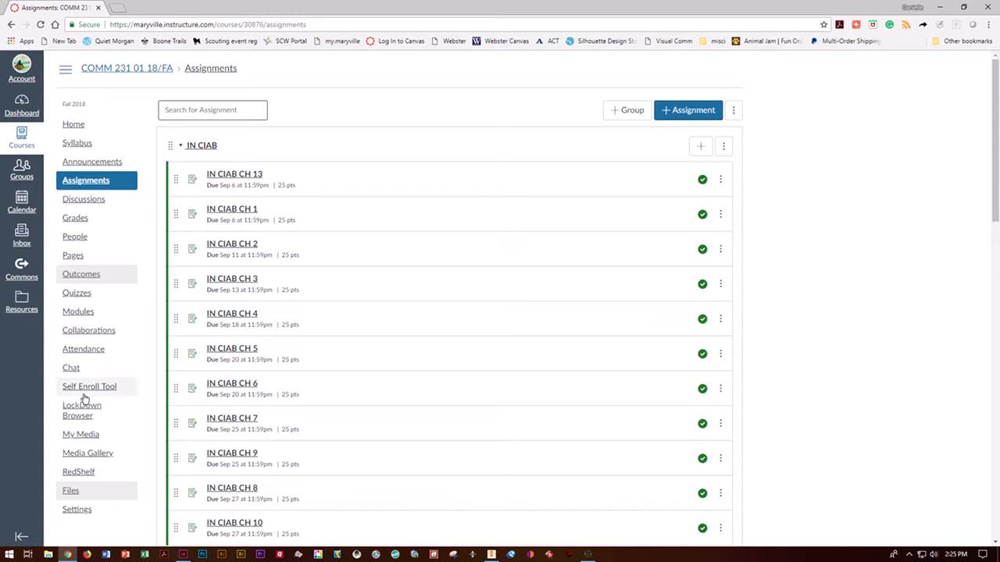
Step: Review the IN CIAB CH 9 assignment page and switch to the desktop to find the lesson's zip file
left_click(228, 454)
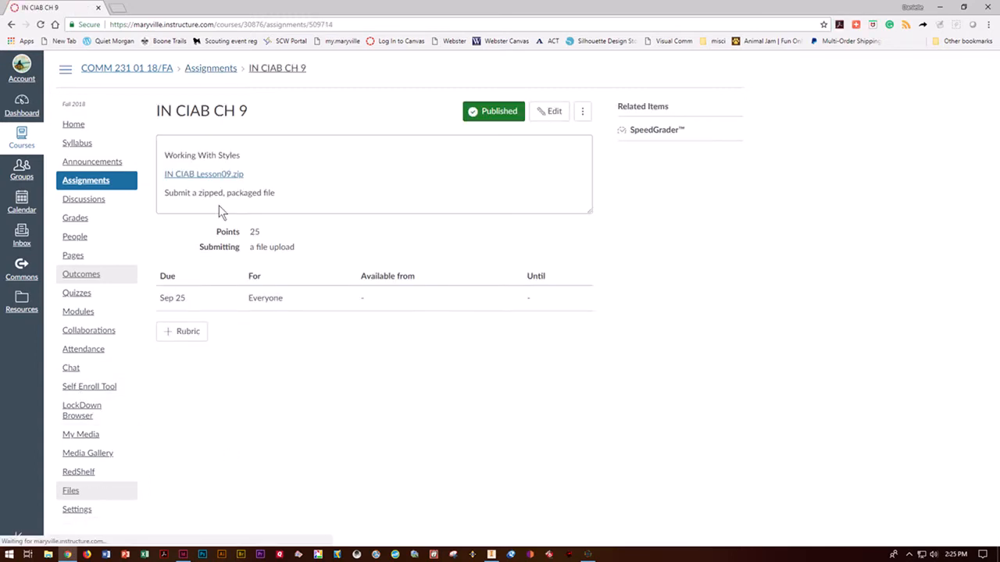
left_click(940, 8)
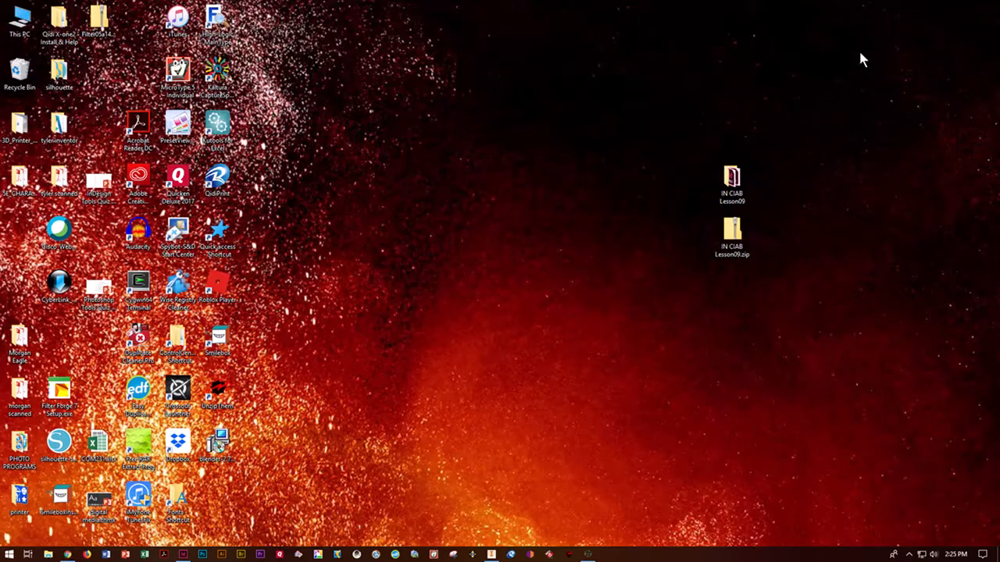
right_click(738, 239)
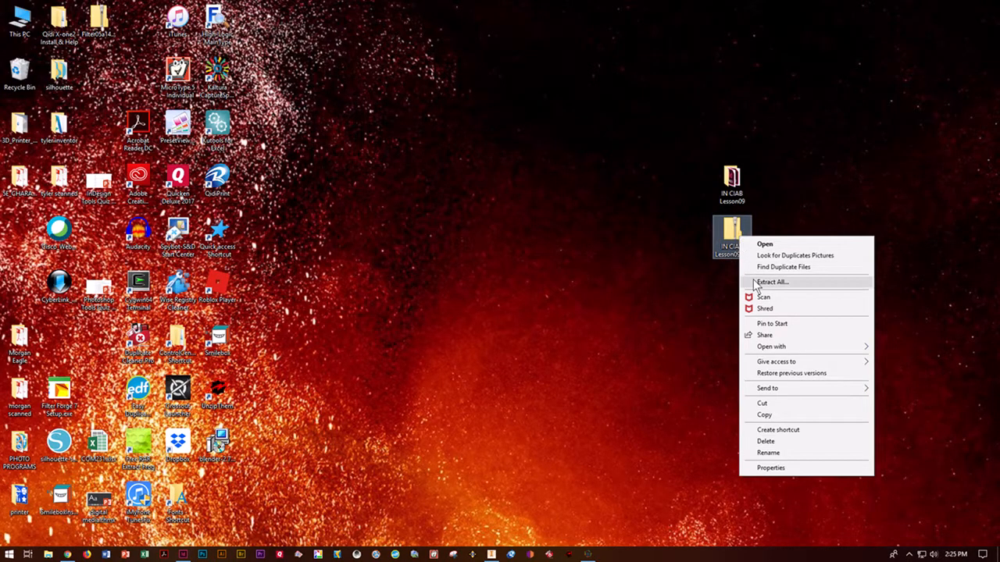
Step: Open 09_Start.indd from the IN CIAB Lesson09 desktop folder in InDesign and adjust its display performance
double_click(732, 180)
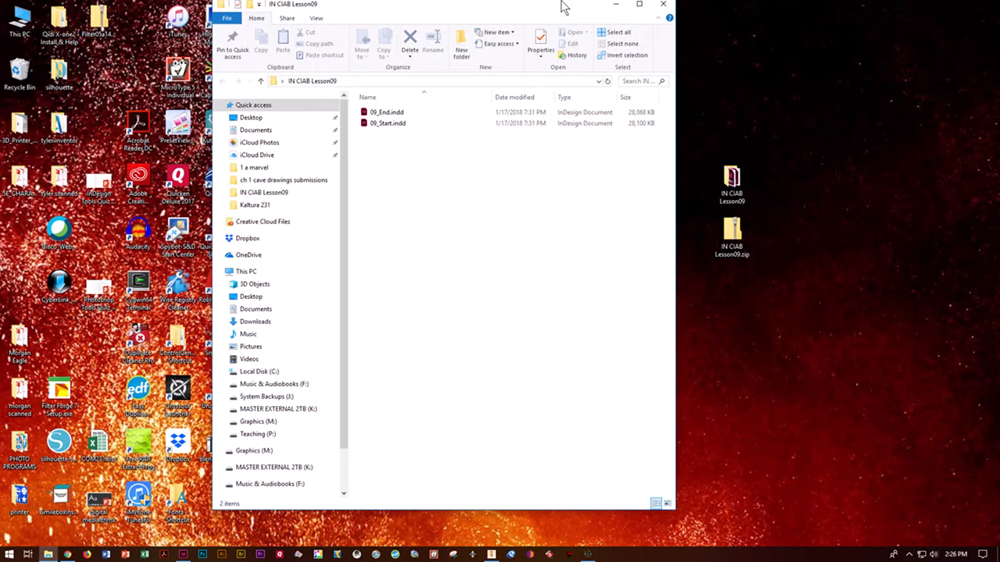
double_click(564, 7)
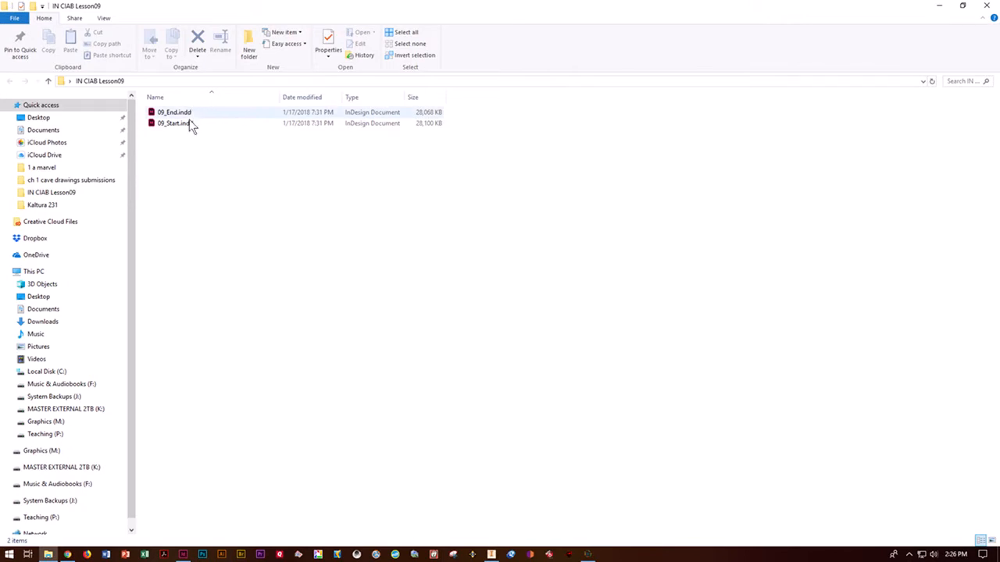
left_click(179, 125)
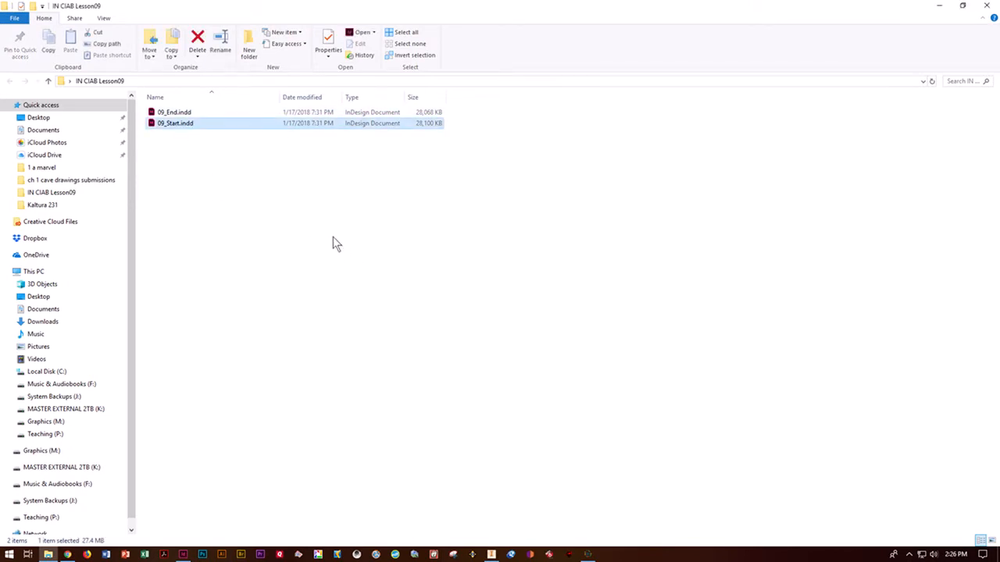
key("Return")
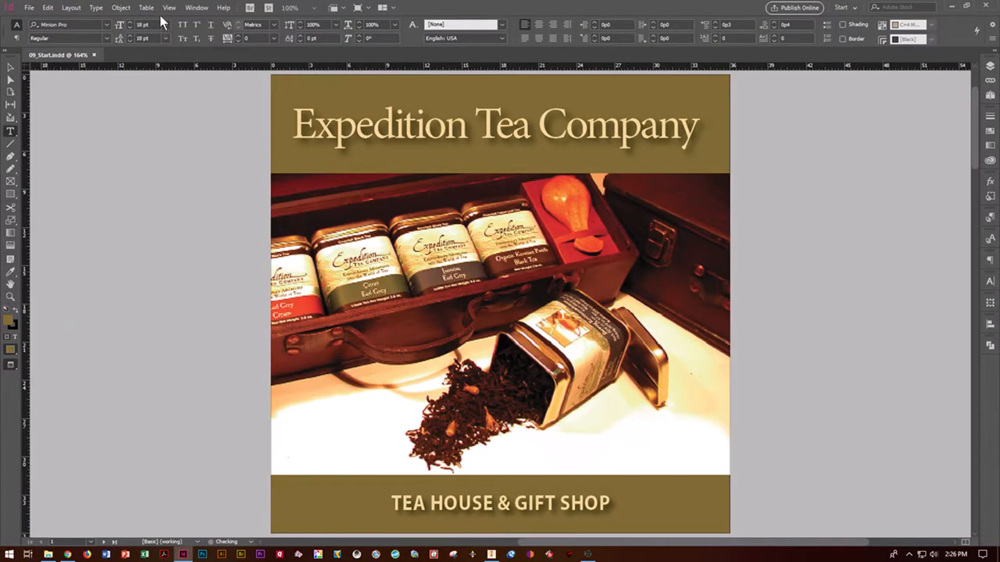
left_click(169, 8)
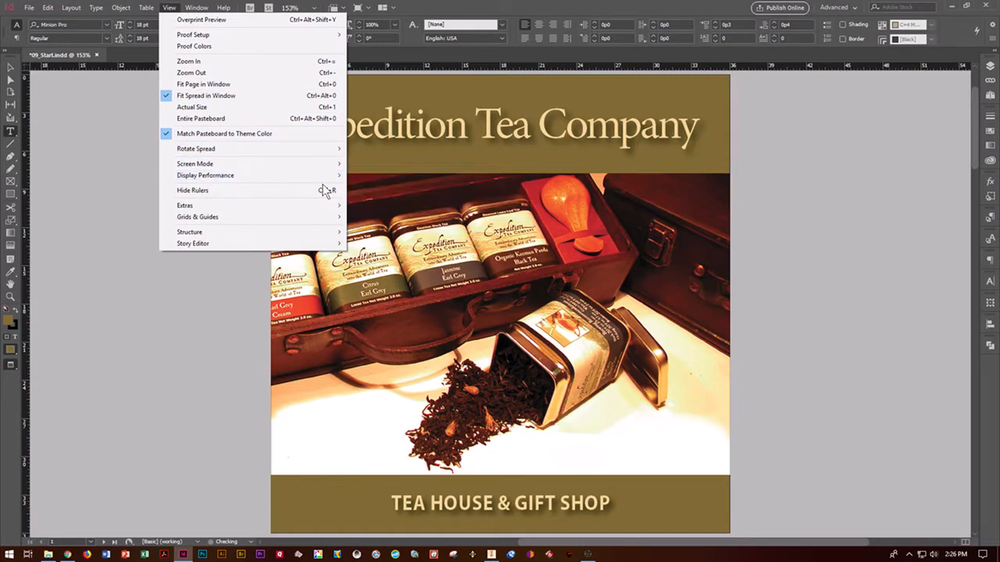
left_click(358, 199)
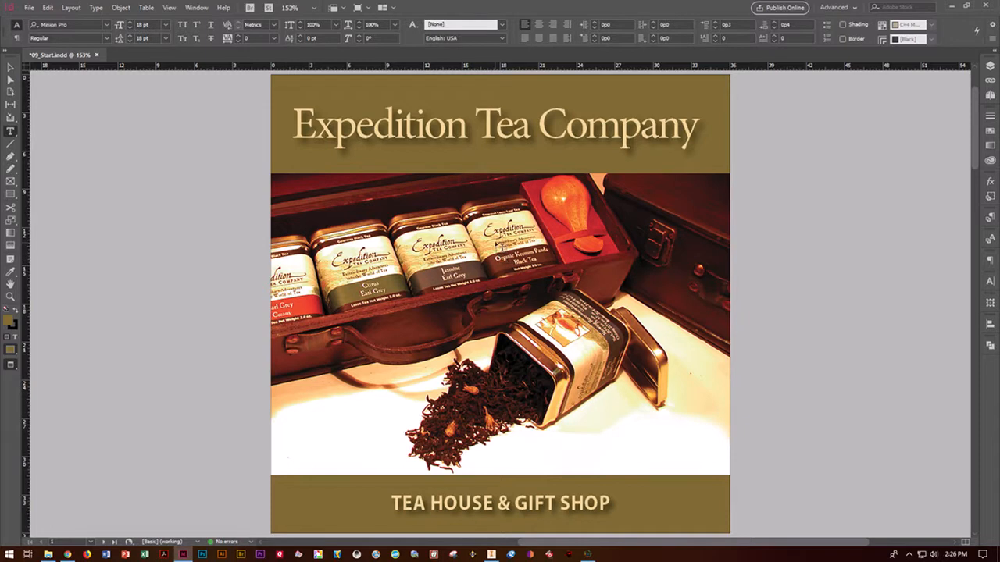
Step: Save a copy of the document as 09_Styles in the IN CIAB Lesson09 folder
left_click(29, 8)
left_click(48, 92)
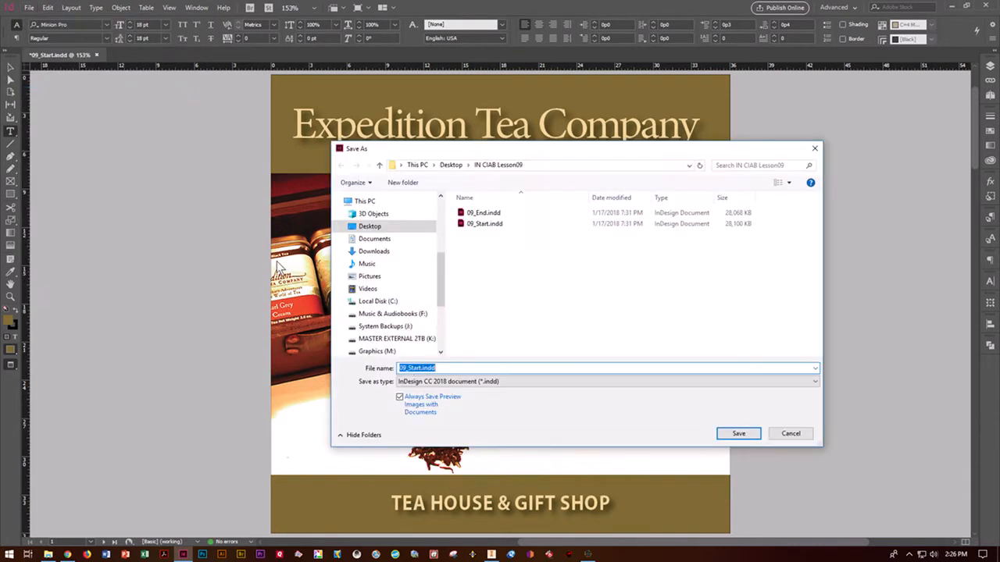
left_click_drag(407, 367, 493, 367)
type("Styles")
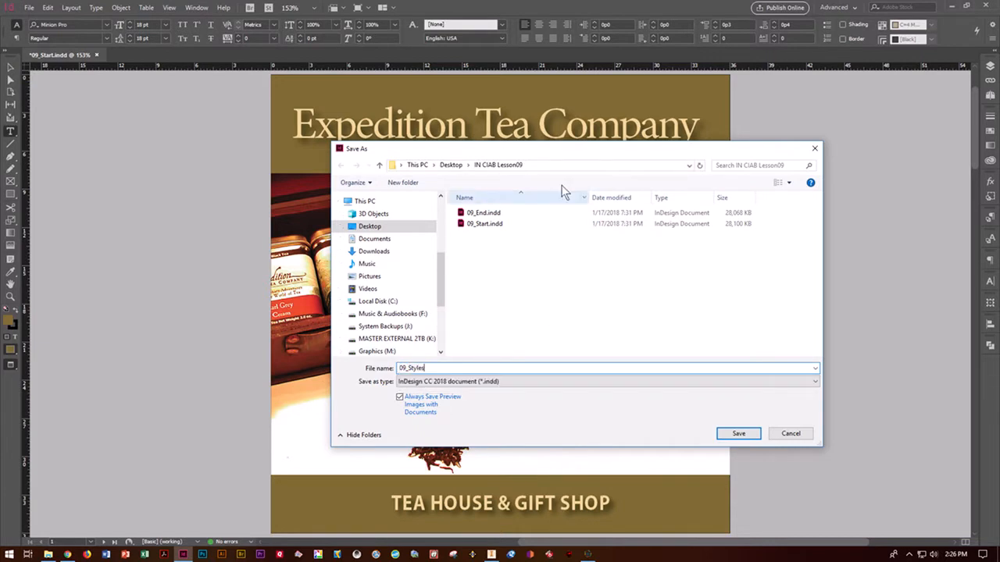
left_click(734, 436)
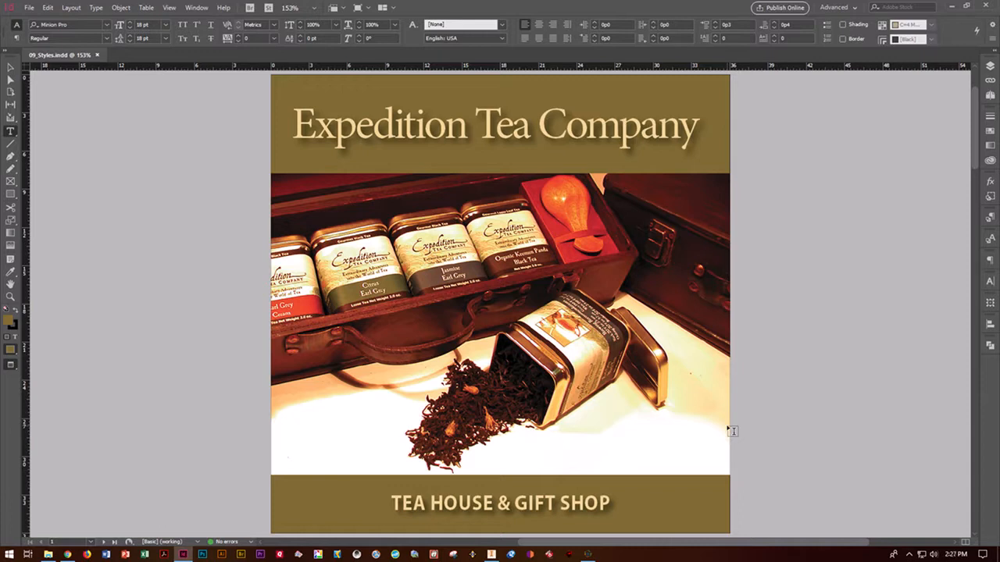
Step: Go to the spread for pages 2-3 of the document
left_click(988, 67)
left_click(926, 62)
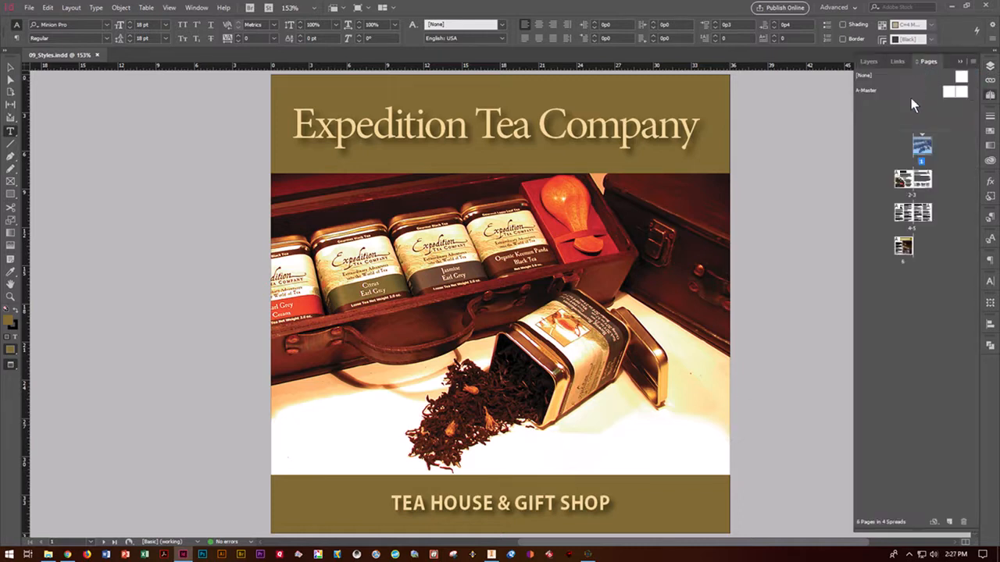
double_click(906, 181)
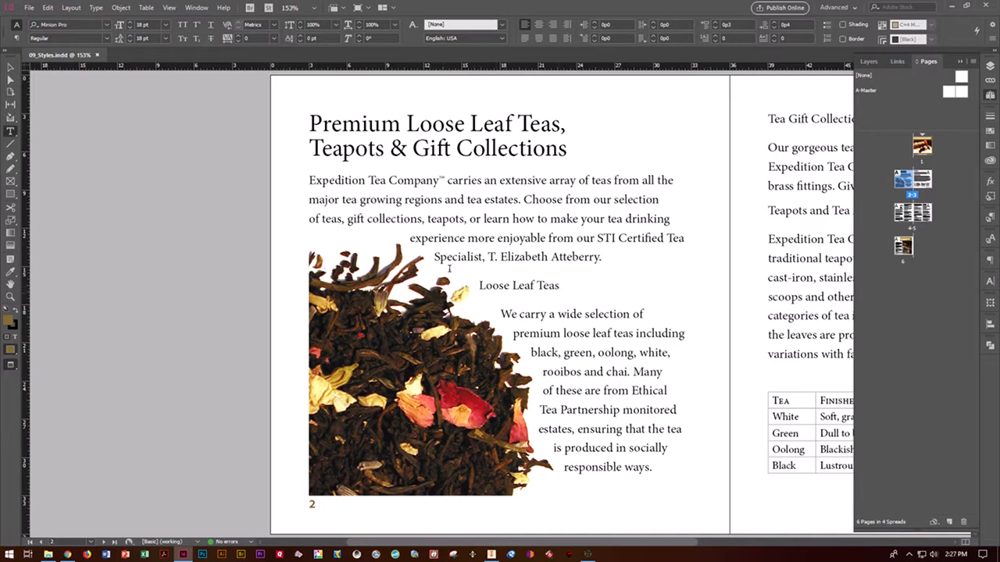
Step: Set the "Loose Leaf Teas" heading on page 2 to 18 pt and try the red C=24 M=93 Y=100 K=18 text fill
left_click_drag(478, 285, 562, 285)
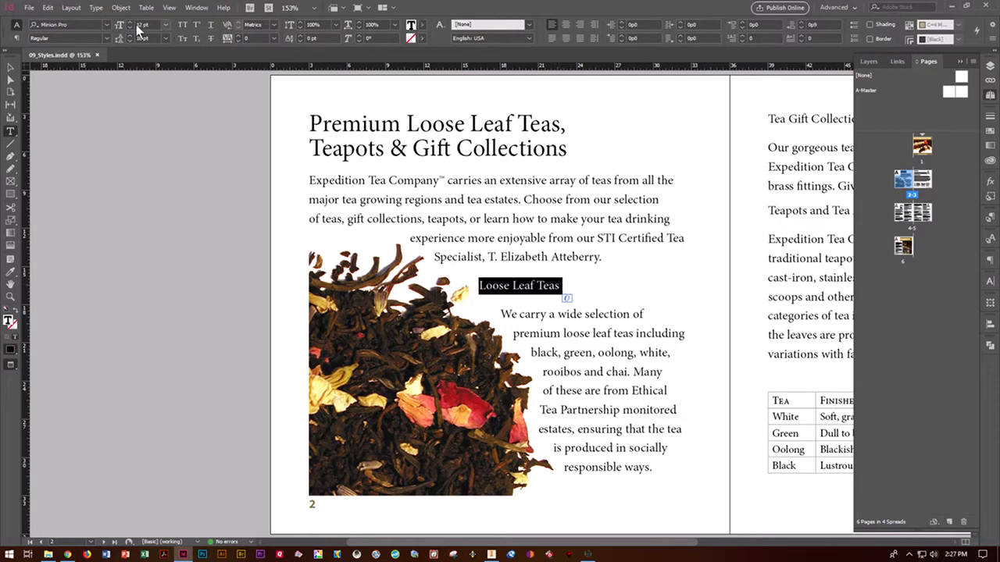
left_click(164, 24)
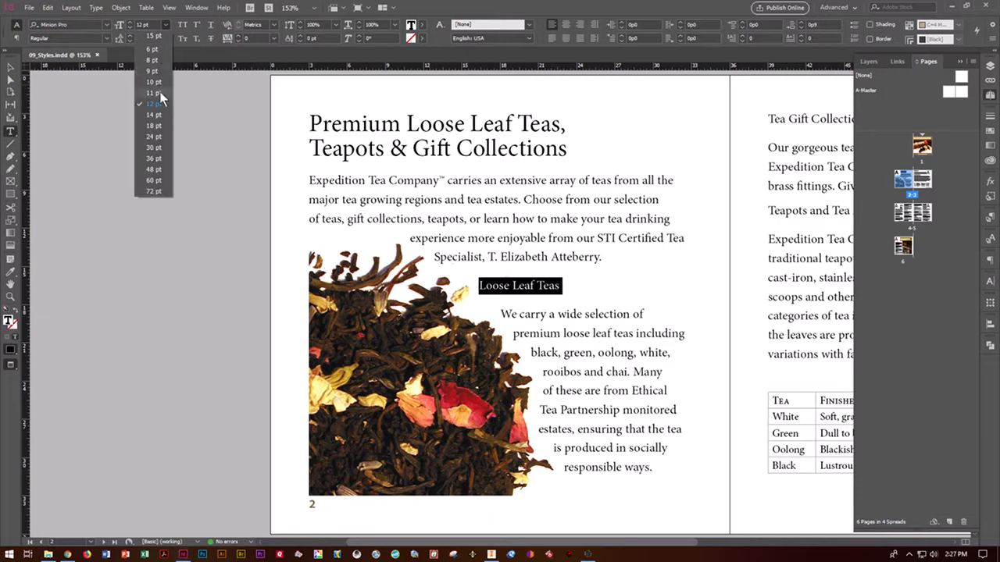
left_click(159, 125)
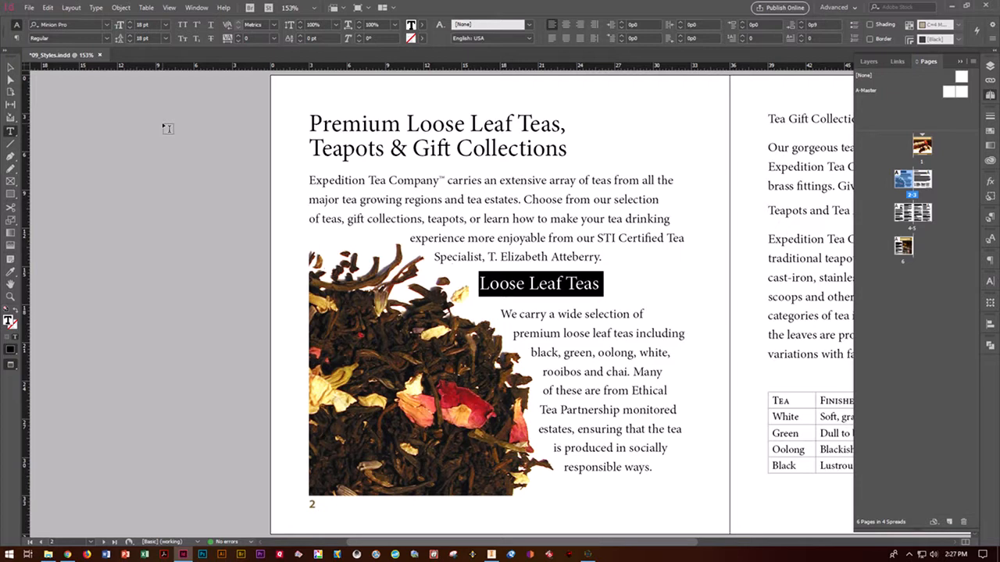
left_click(422, 25)
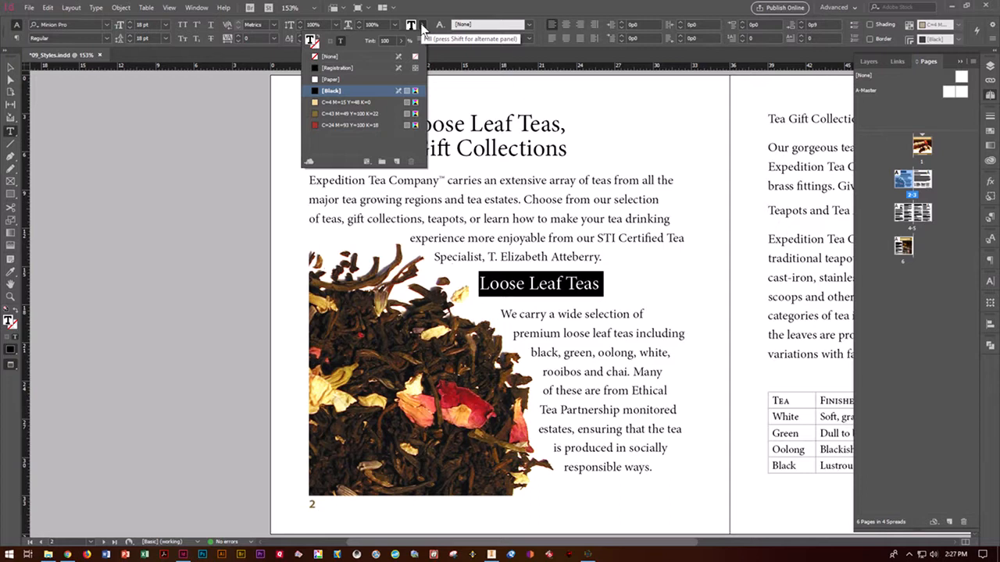
left_click(351, 125)
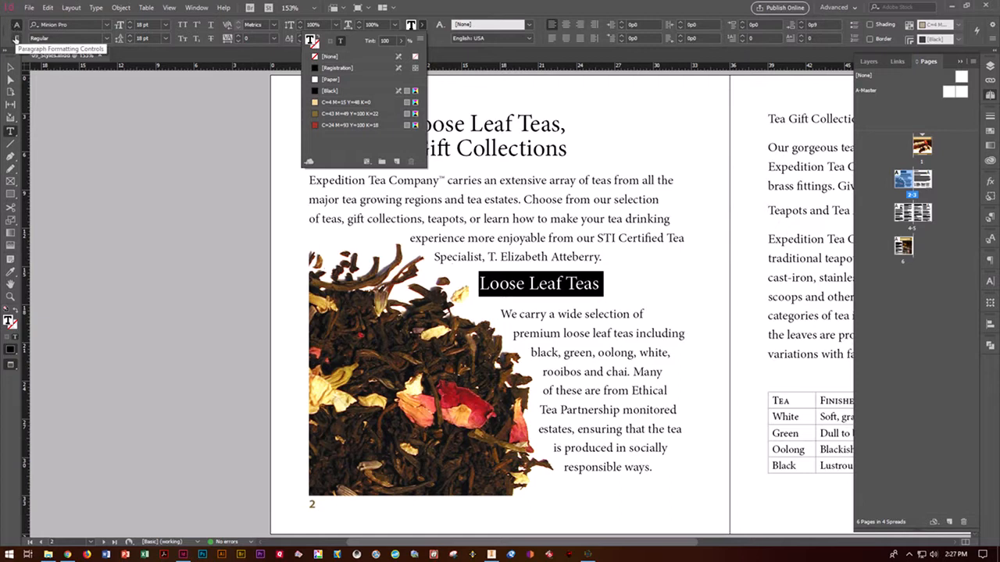
Step: Set the "Loose Leaf Teas" heading's paragraph spacing to 0p3 before and 0p4 after
left_click(16, 39)
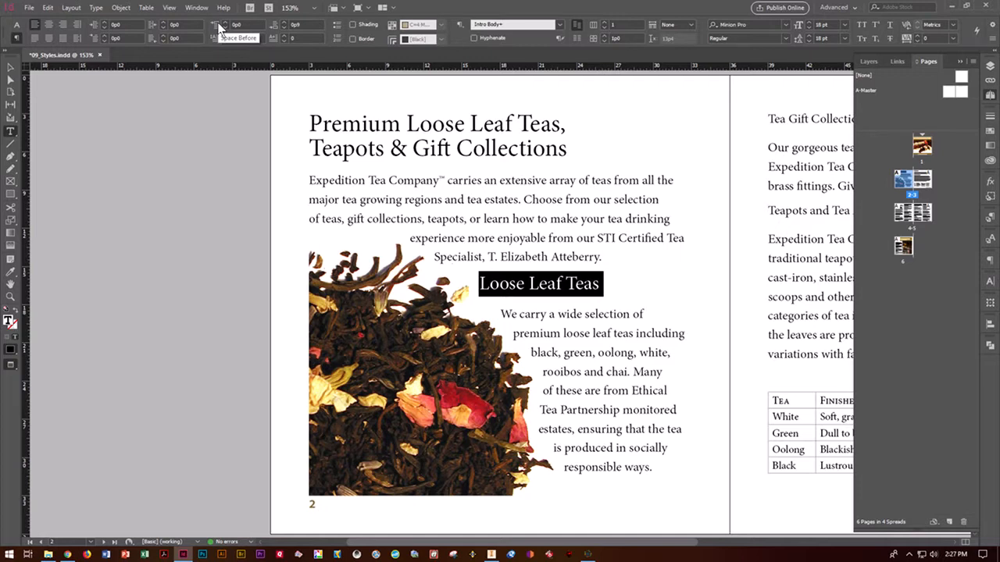
left_click(242, 28)
key("BackSpace")
type("3")
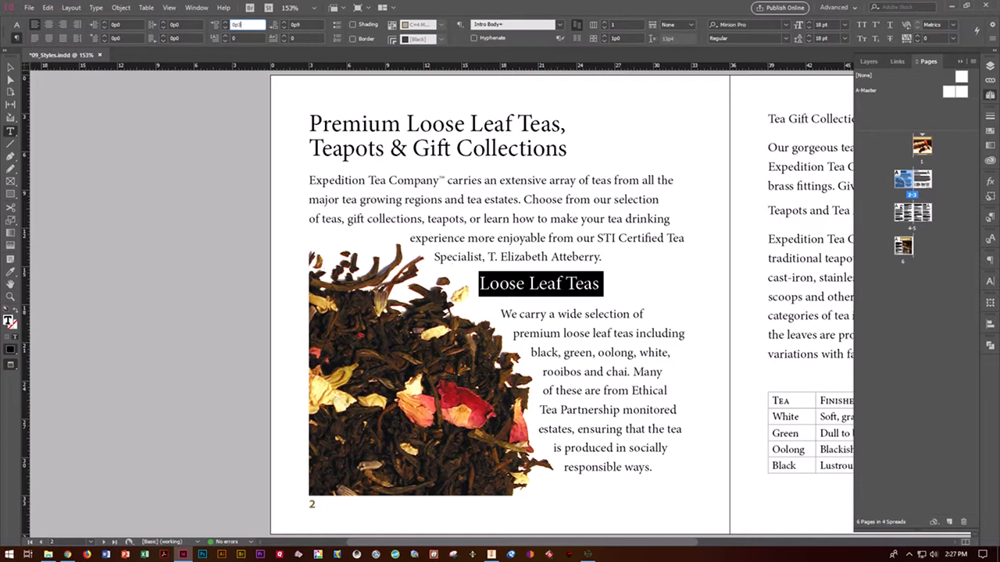
left_click(301, 25)
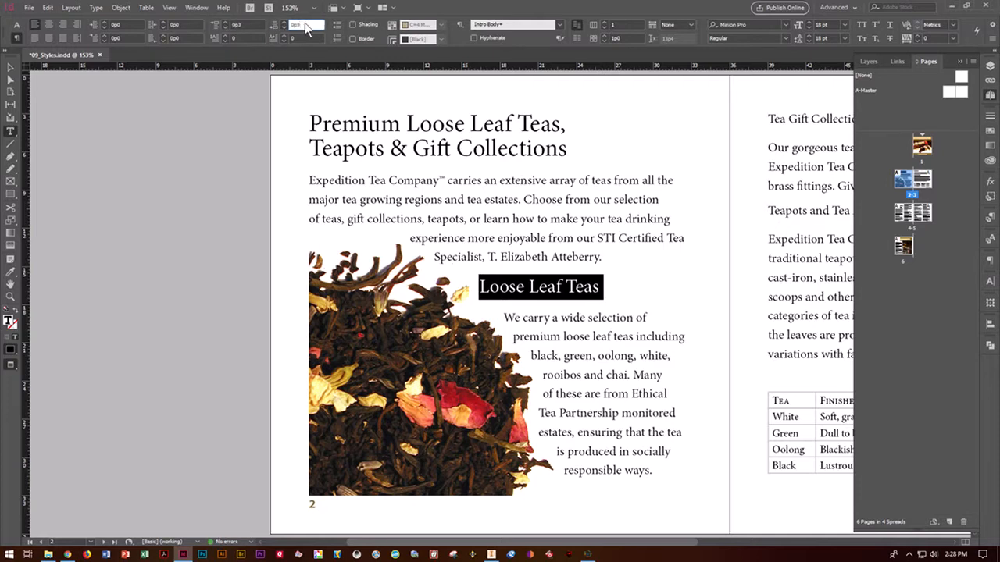
type("4")
left_click(196, 123)
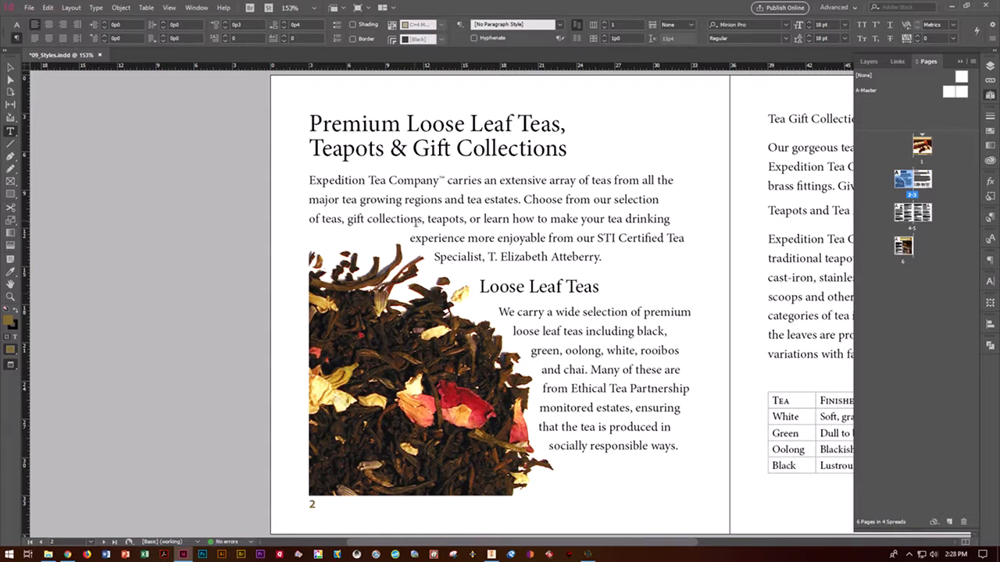
Step: Start a new paragraph style from the formatted "Loose Leaf Teas" heading and name it Head 2
left_click_drag(479, 287, 602, 287)
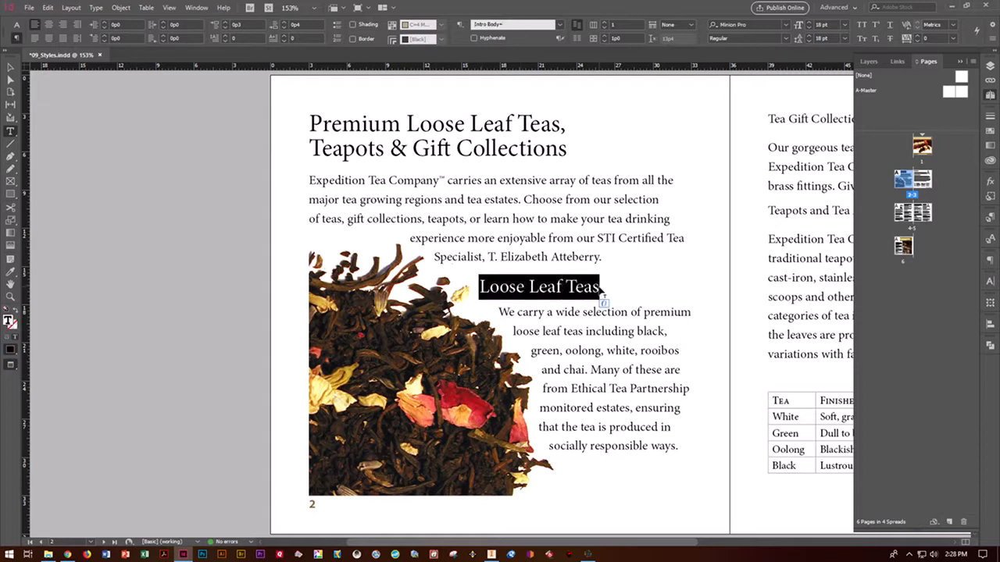
left_click(97, 8)
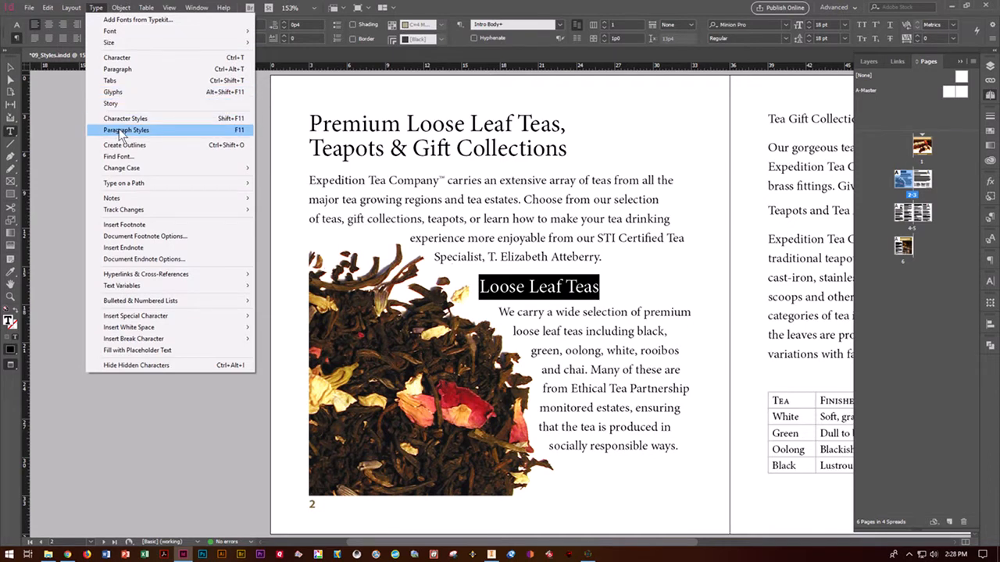
left_click(121, 131)
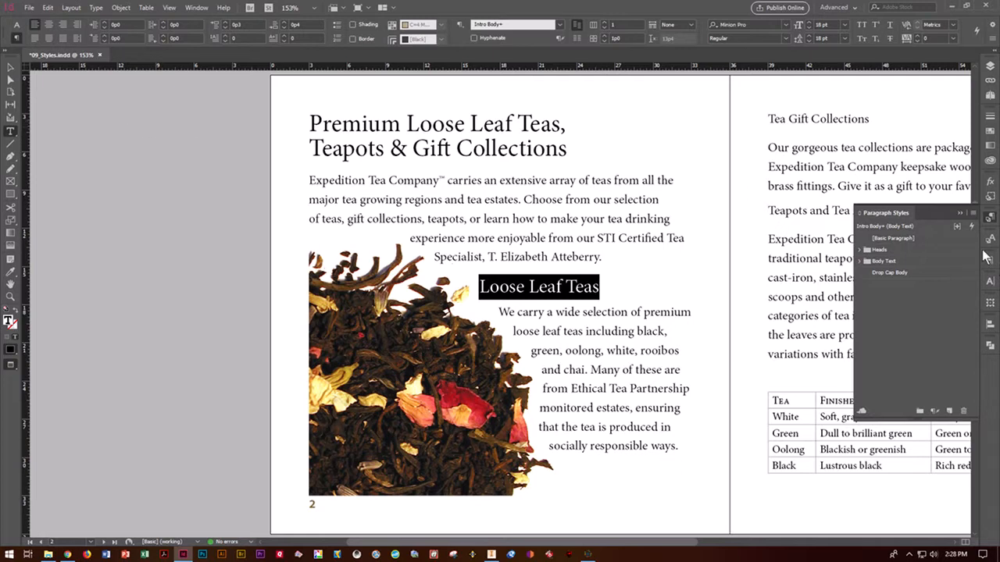
left_click(973, 215)
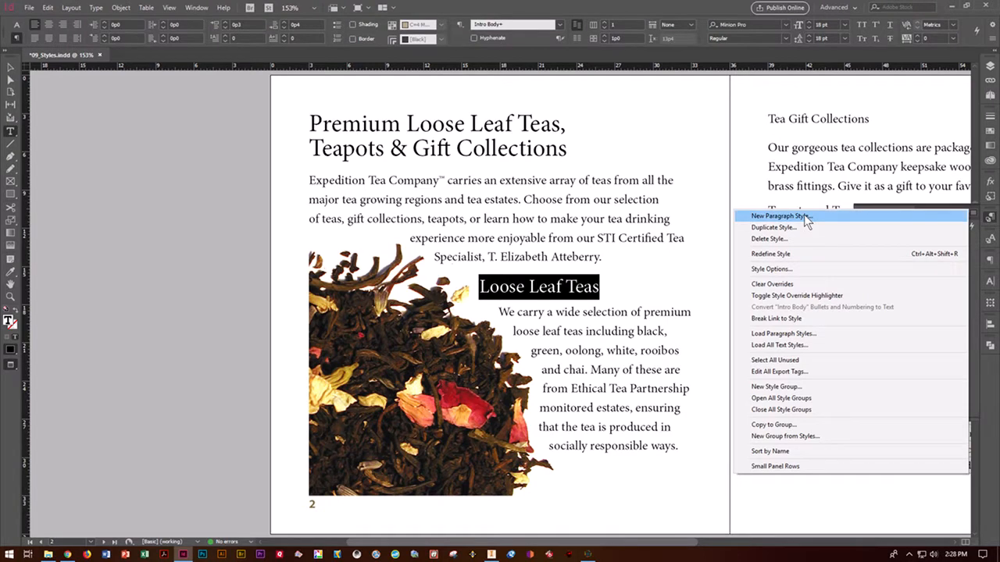
left_click(805, 217)
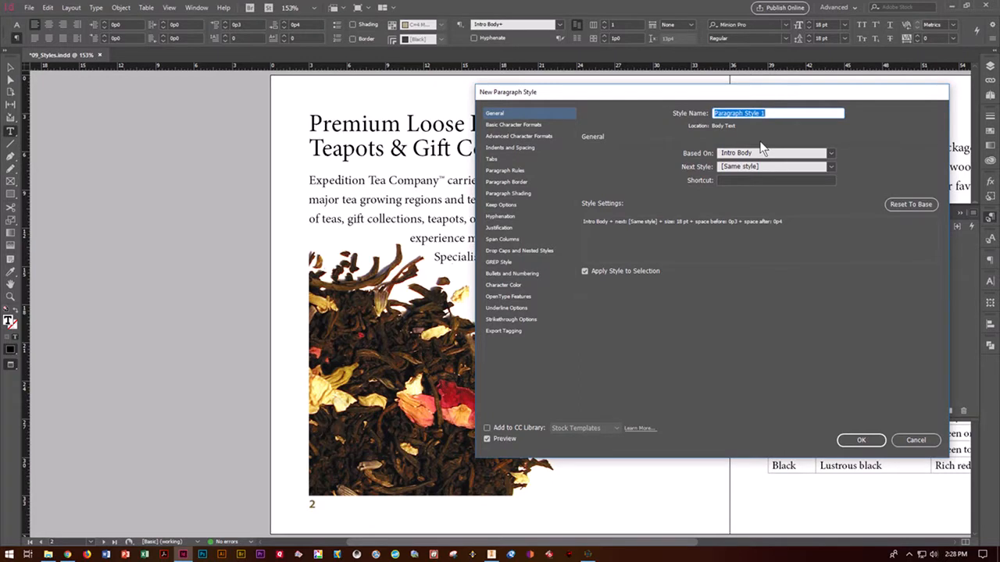
type("Head 2")
Step: Base the Head 2 style on [No Paragraph Style] and set its next style to Intro Body
left_click(830, 154)
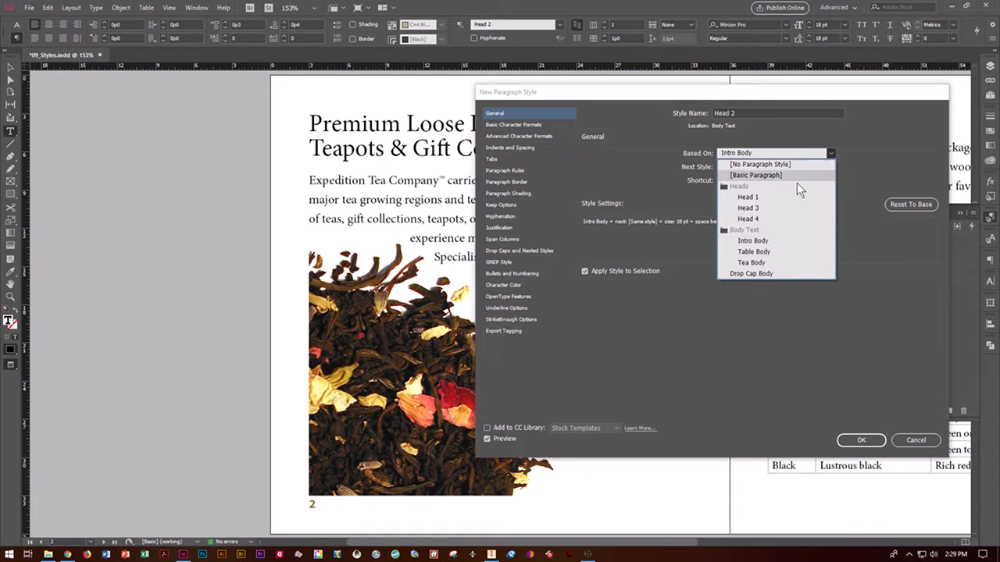
left_click(759, 165)
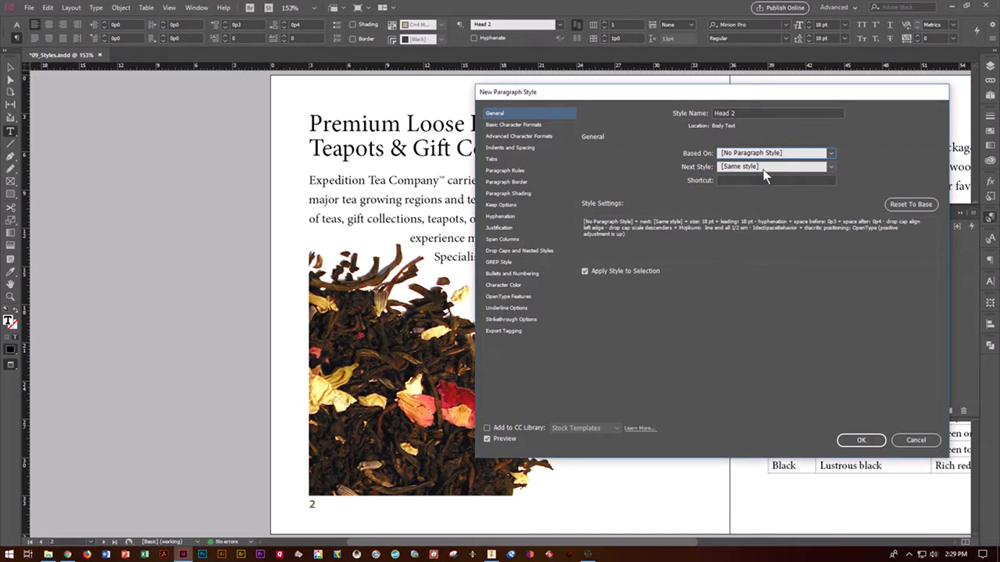
left_click(765, 176)
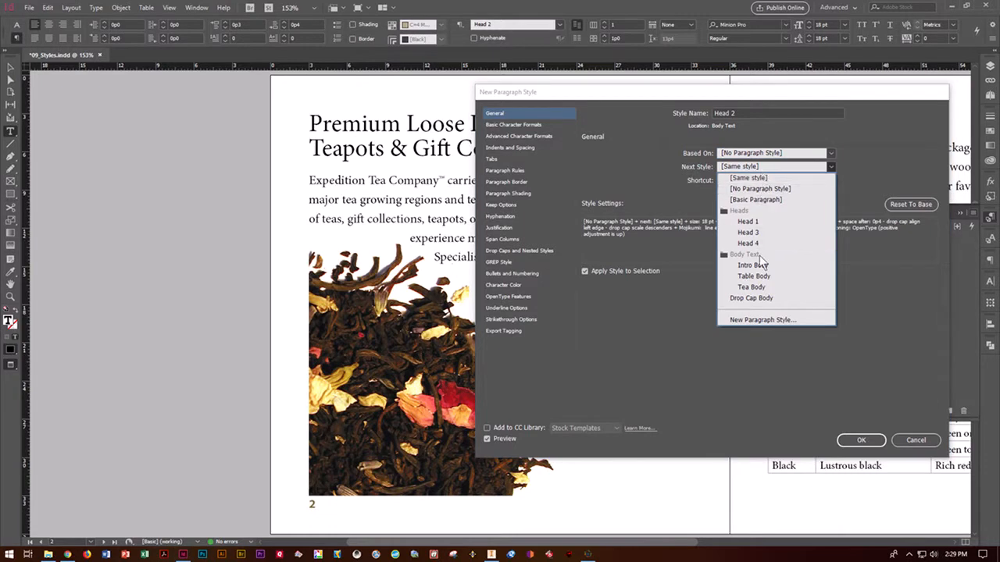
left_click(752, 266)
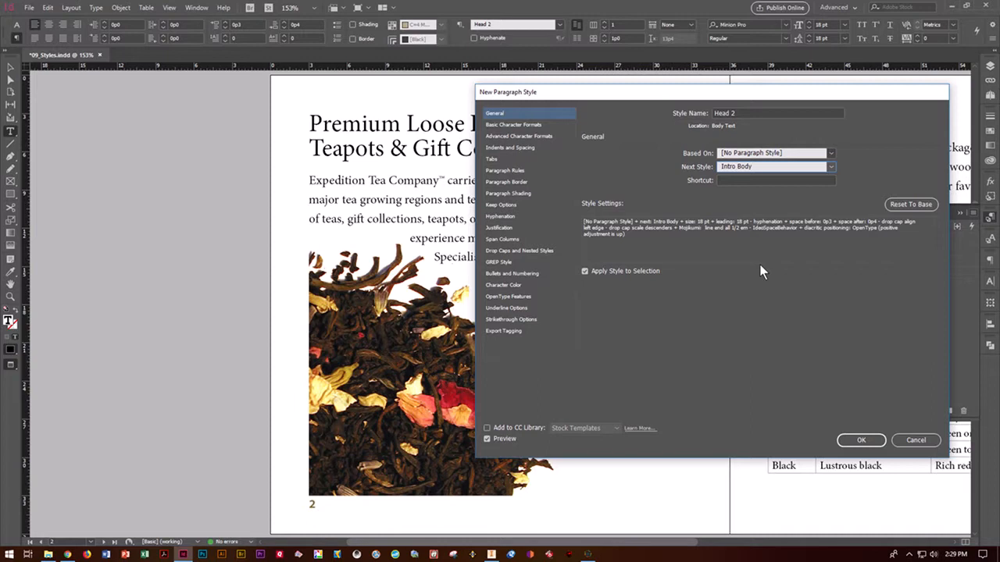
Step: Assign Shift+Num 9 as the Head 2 style's shortcut and keep Apply Style to Selection enabled
left_click(739, 181)
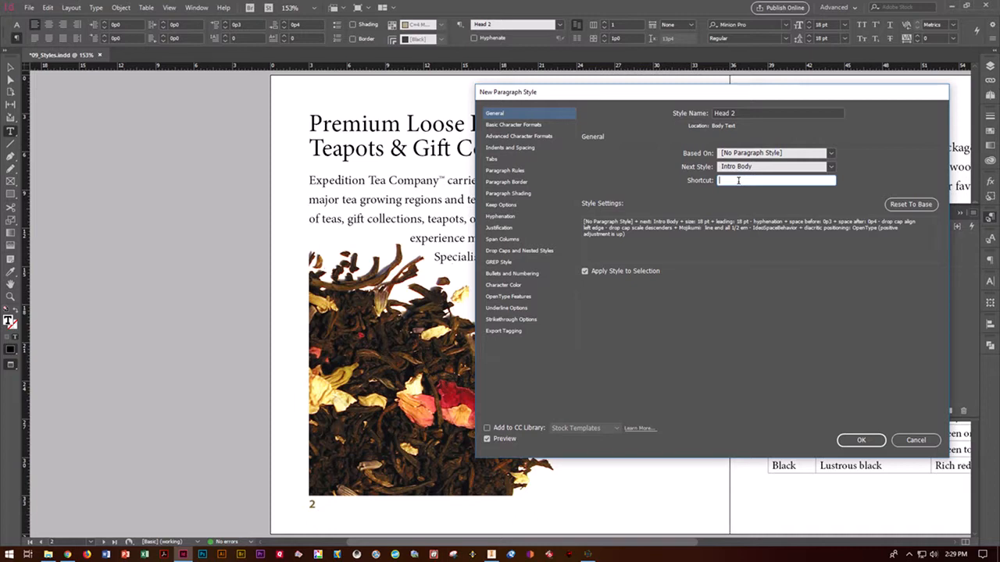
key("shift+KP_9")
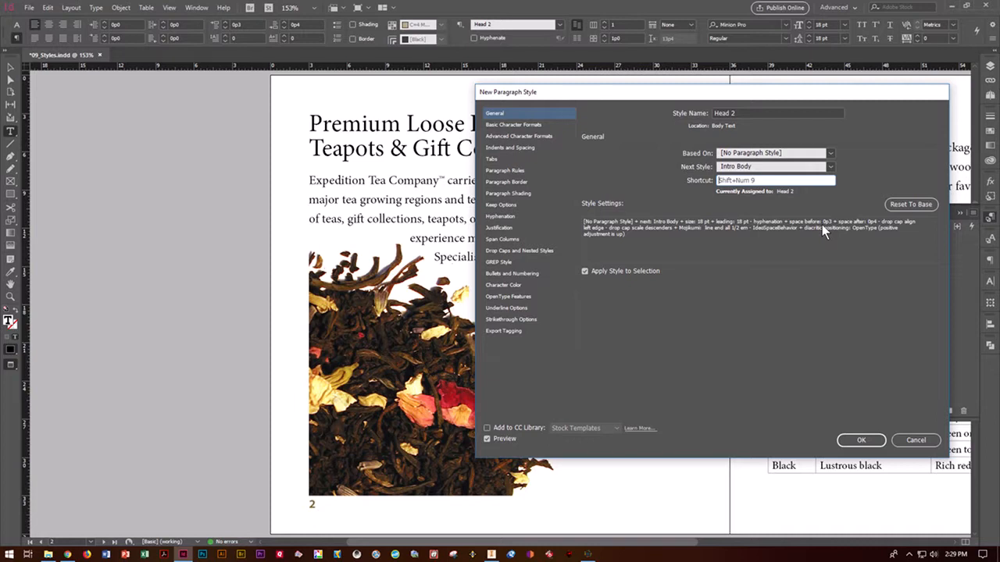
left_click(584, 272)
left_click(585, 272)
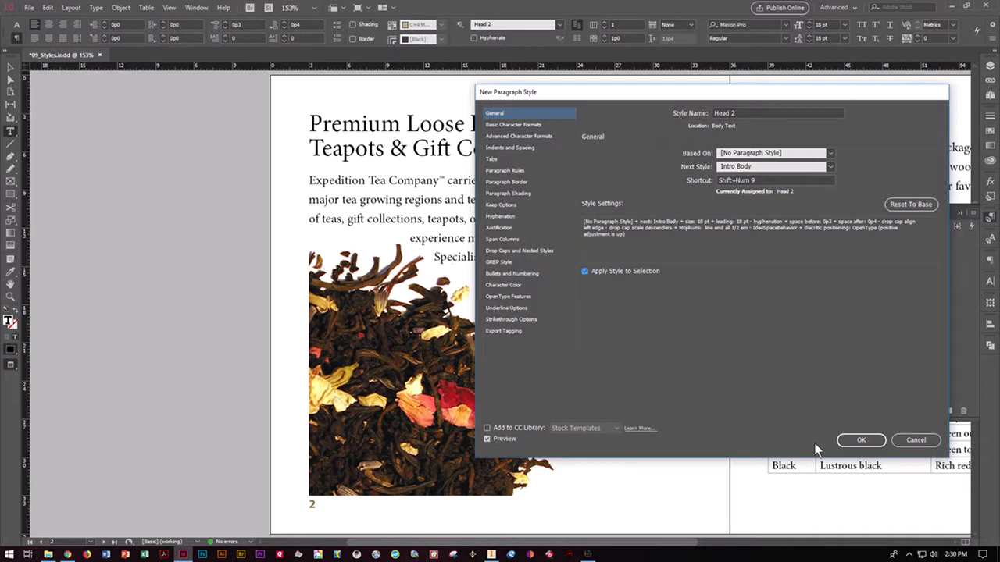
Step: Create the Head 2 style, move it from Body Text into the Heads style group, and save the document
left_click(859, 440)
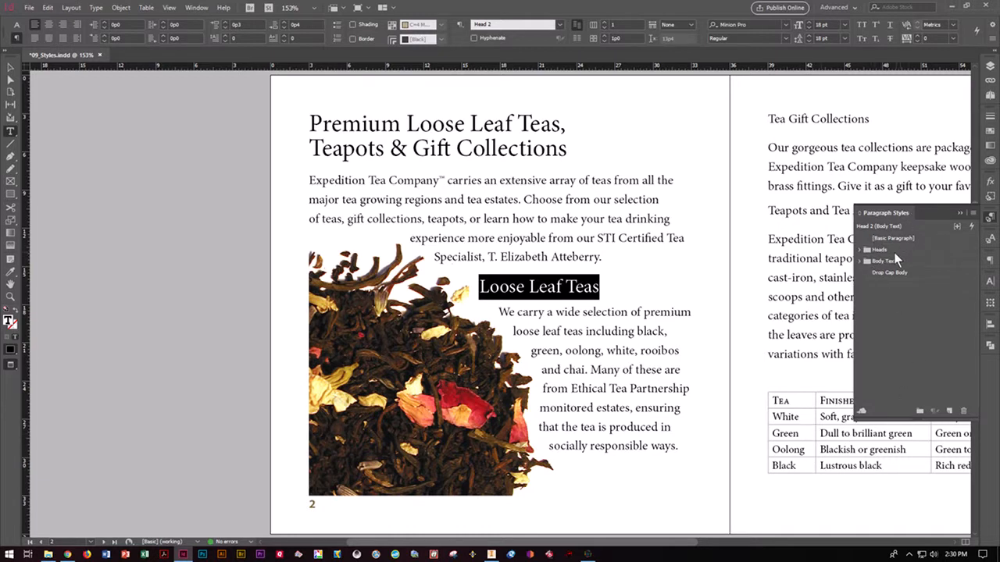
left_click(859, 250)
left_click(858, 296)
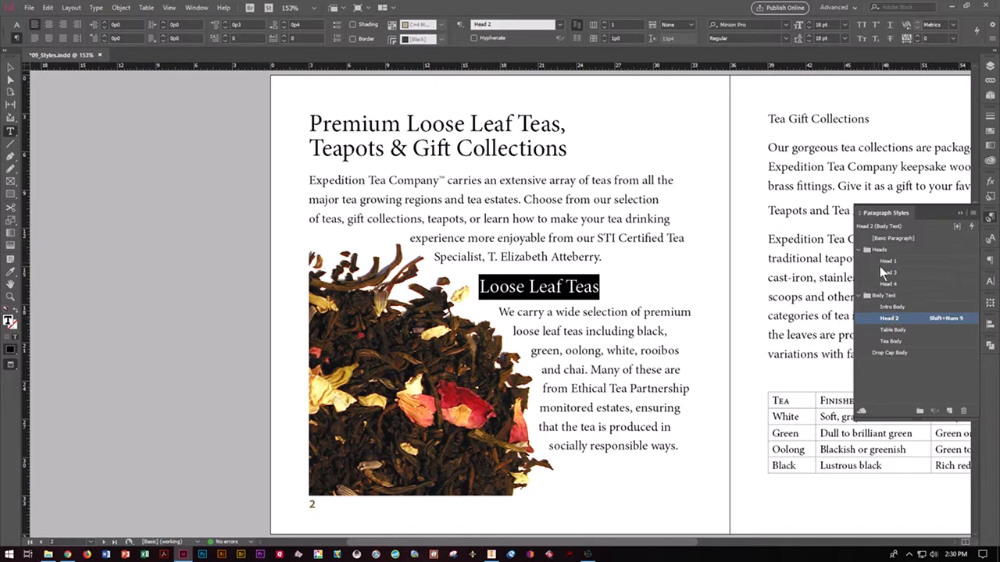
left_click_drag(889, 320, 865, 272)
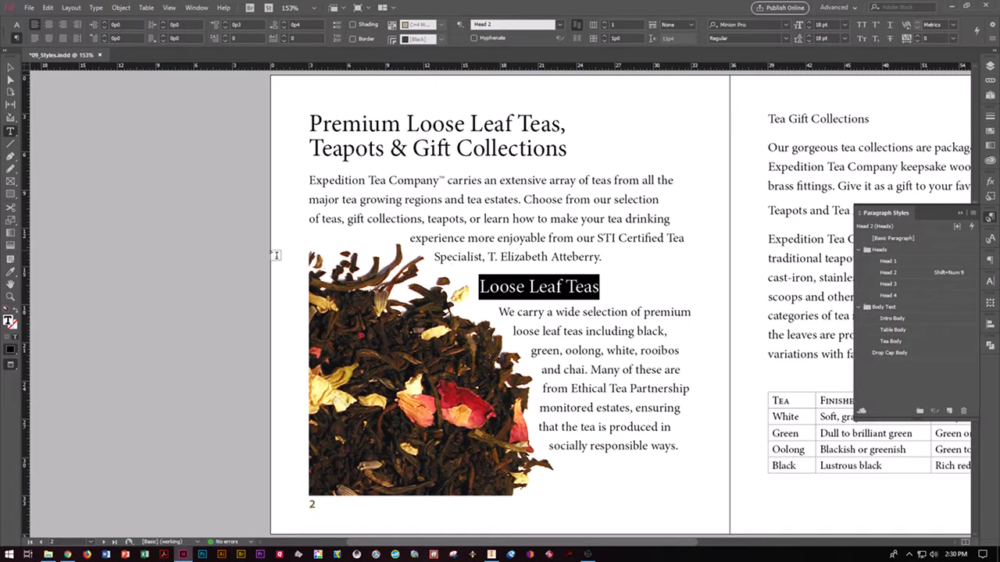
left_click(131, 150)
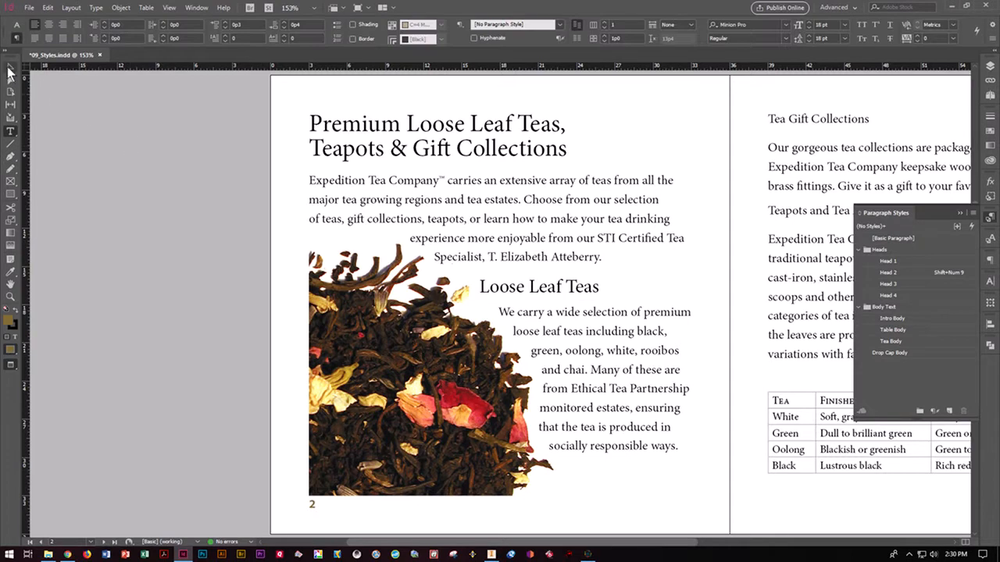
key("ctrl+s")
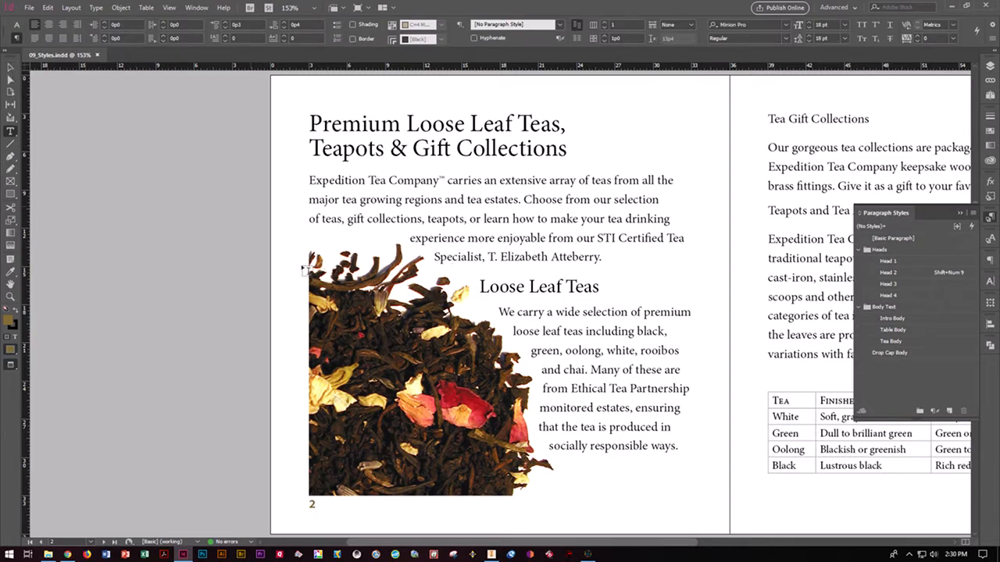
Step: Apply the Head 2 paragraph style to the "Tea Gift Collections" and "Teapots and Tea Accessories" headings
left_click_drag(539, 542, 654, 537)
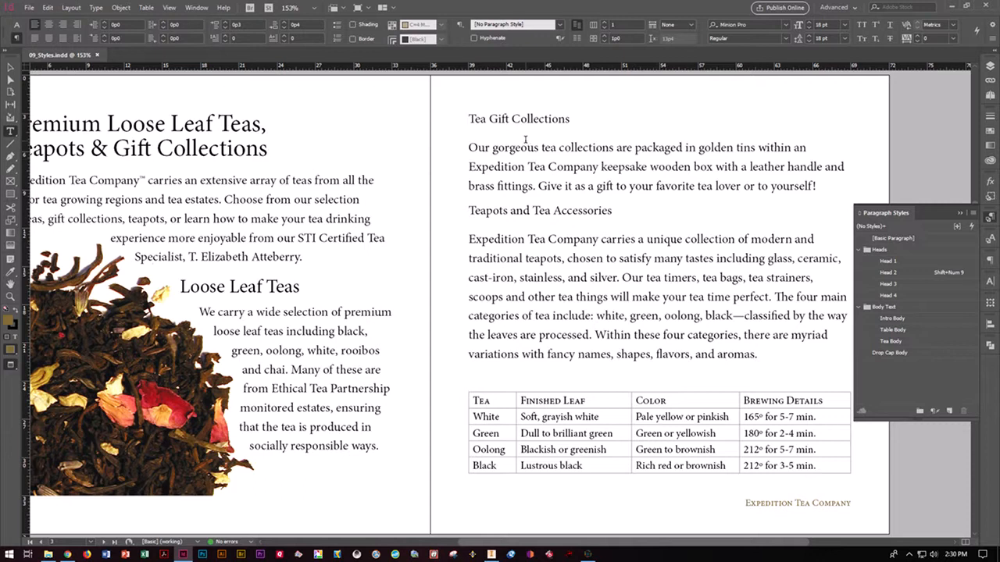
left_click(497, 119)
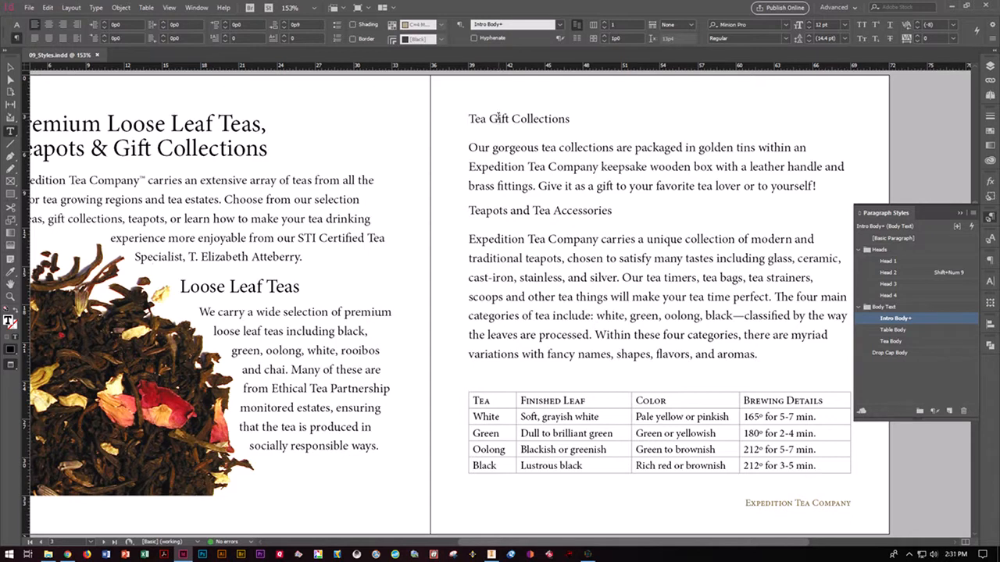
left_click(883, 273)
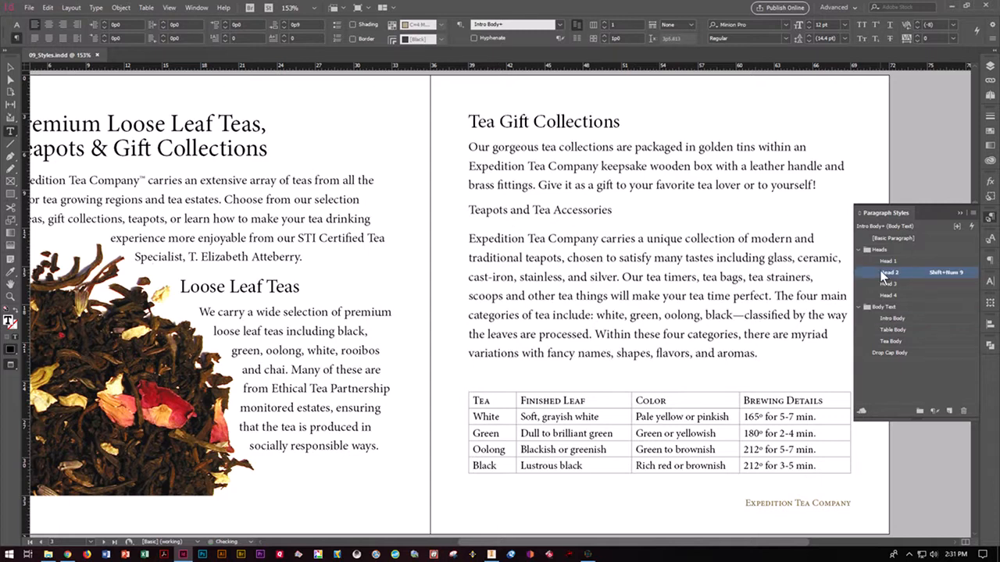
left_click(836, 274)
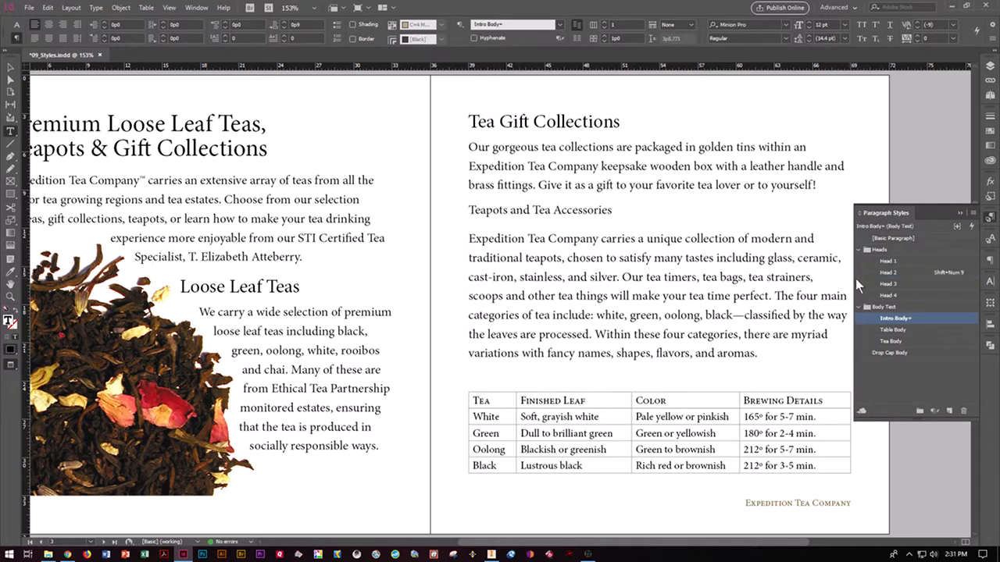
left_click(889, 273)
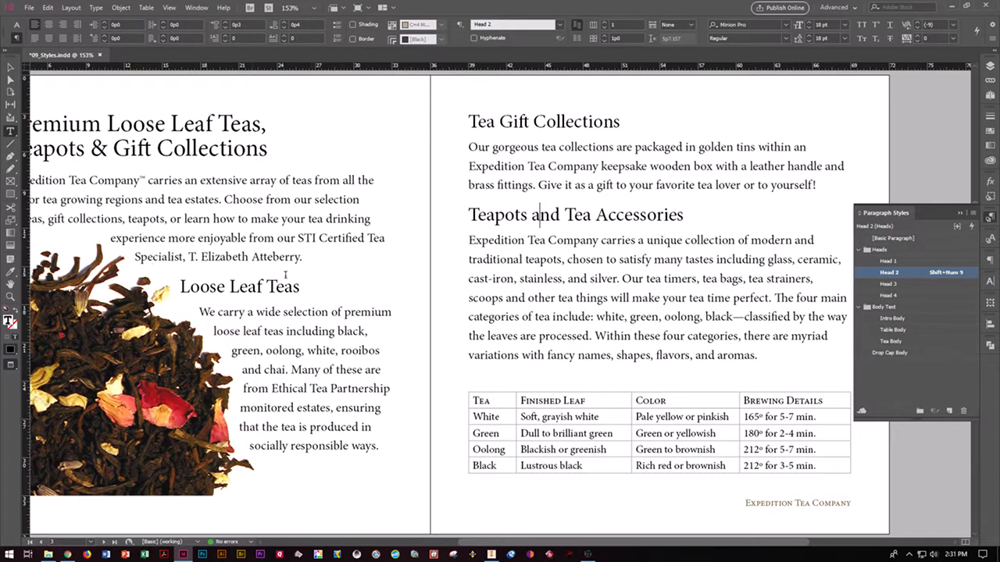
Step: Review the Head 2 style's formatting options and change its character color to the red C=24 M=93 Y=100 K=18 swatch
left_click(258, 288)
double_click(890, 275)
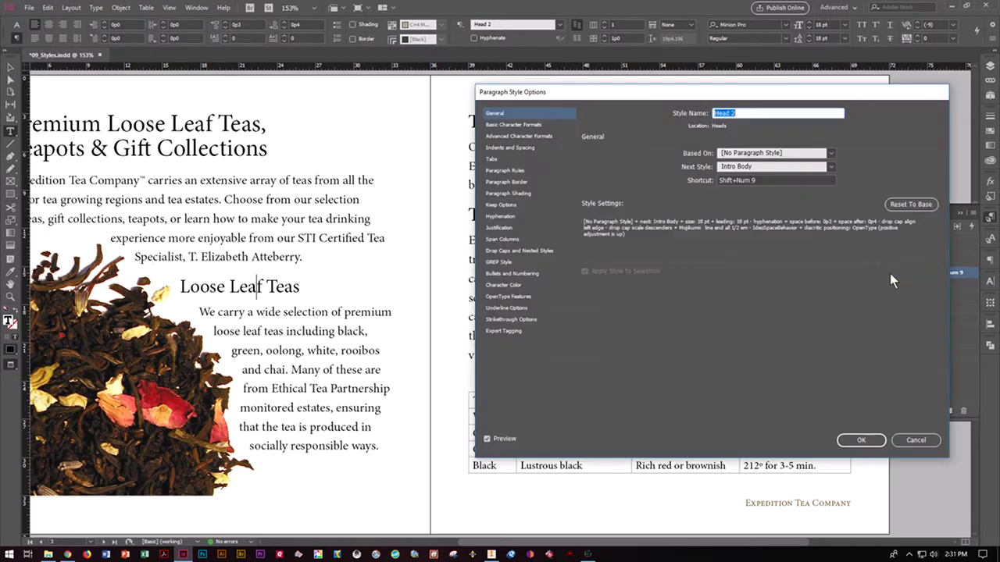
left_click(519, 125)
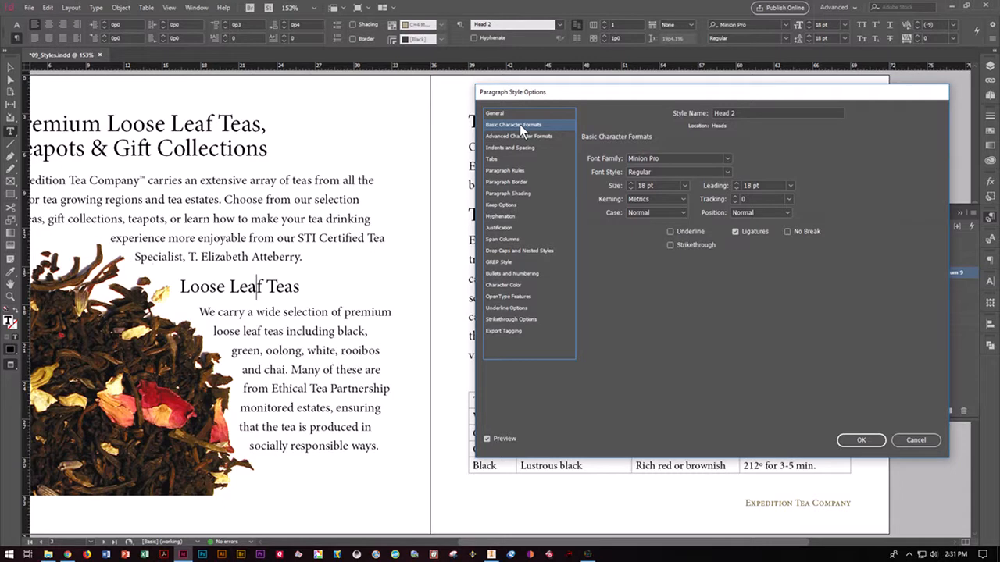
left_click(515, 135)
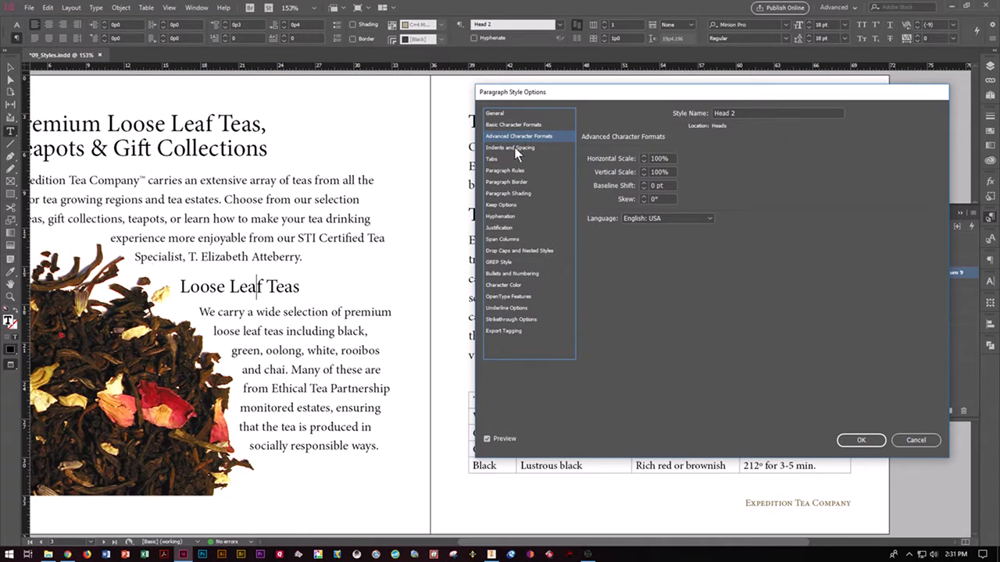
left_click(514, 148)
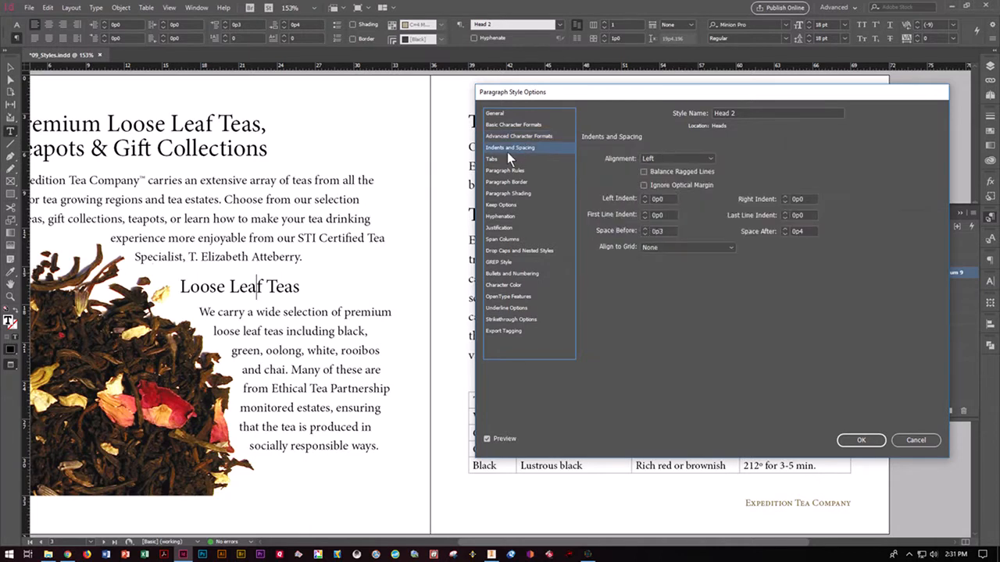
left_click(497, 160)
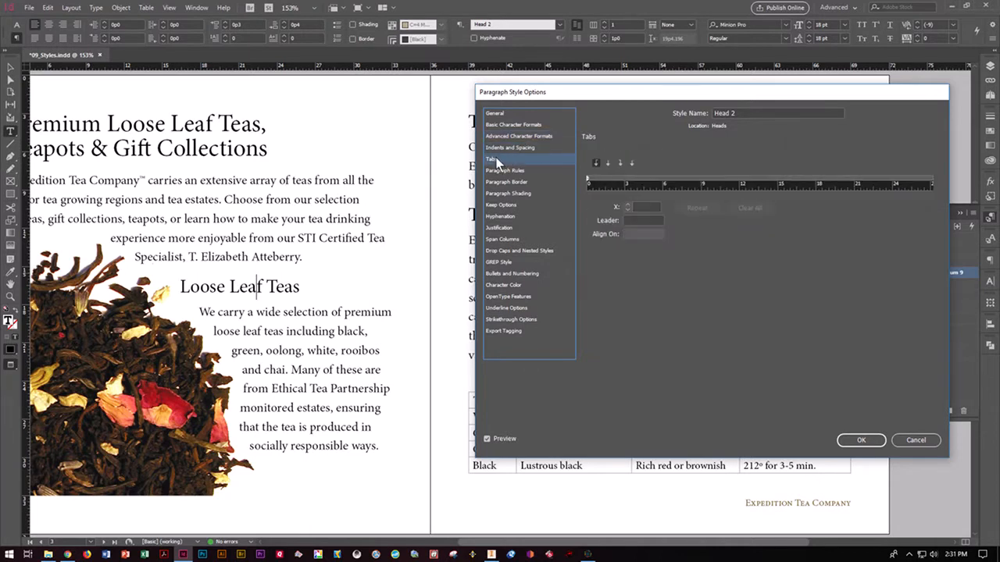
left_click(505, 285)
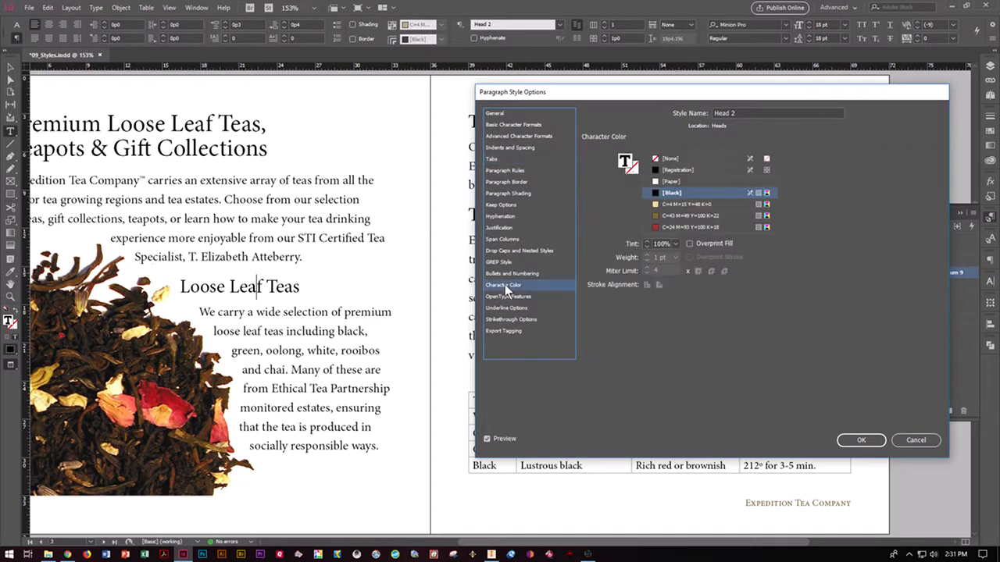
left_click(689, 226)
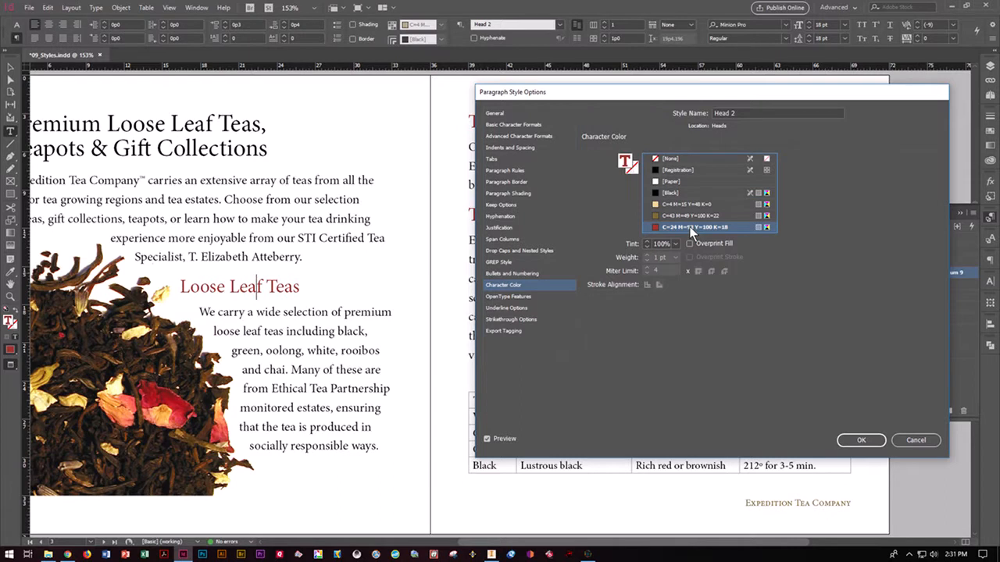
left_click(859, 440)
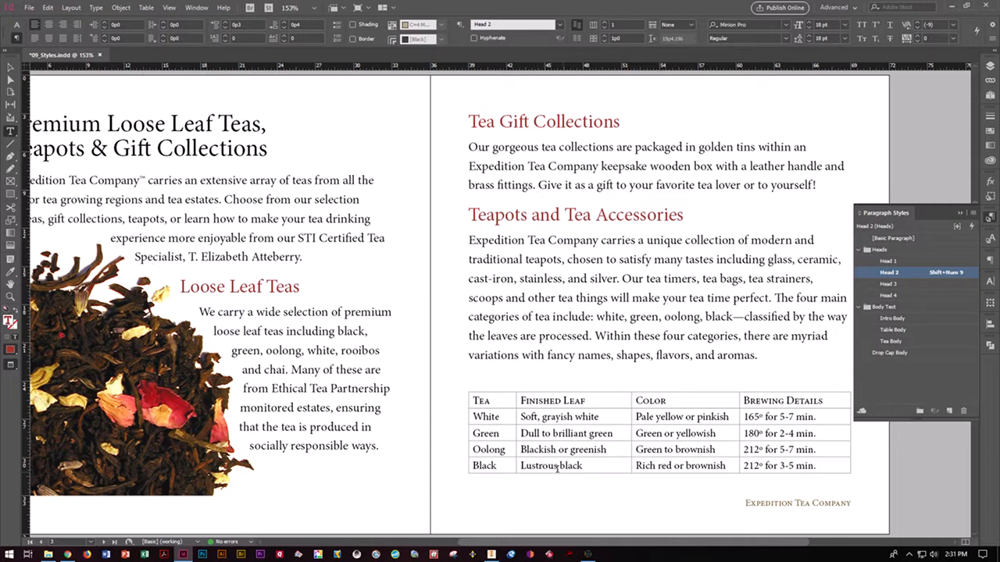
Step: Return to page 2 of the spread and display the document's character styles
left_click_drag(500, 545, 440, 542)
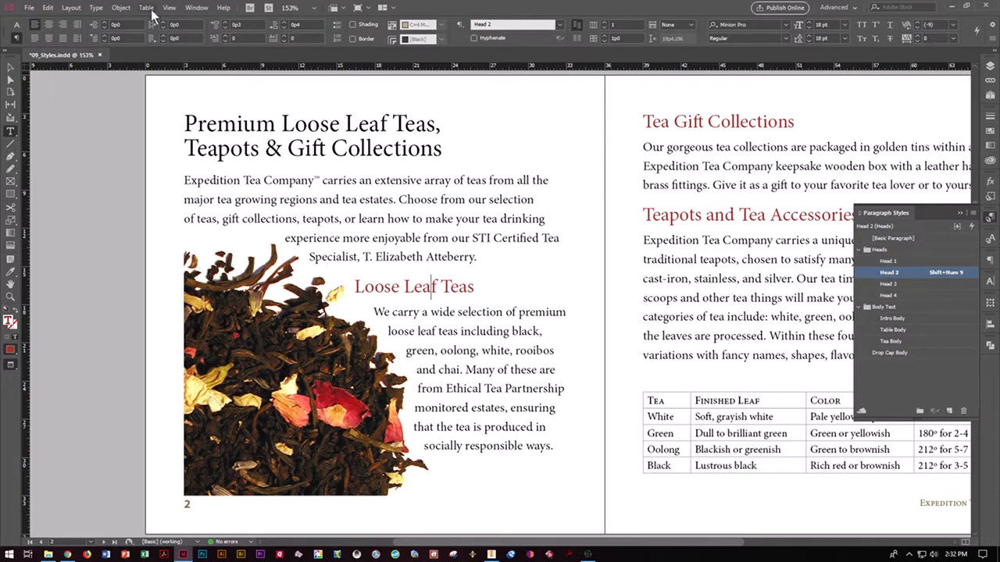
left_click(95, 9)
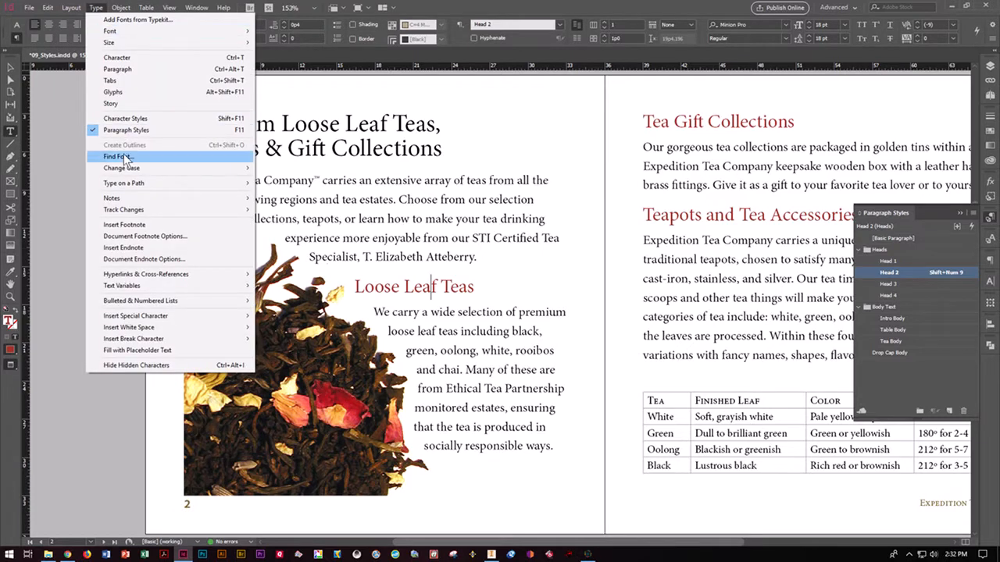
left_click(137, 119)
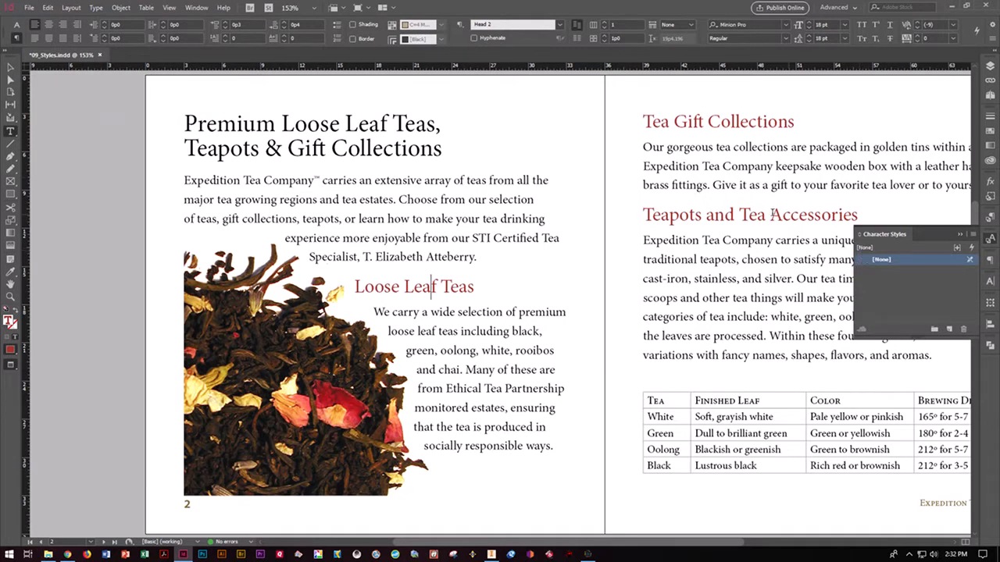
Step: Format "Expedition Tea Company" with its trademark symbol in the opening paragraph as small caps in C=43 M=49 Y=100 K=22
left_click(183, 180)
left_click_drag(184, 181, 318, 180)
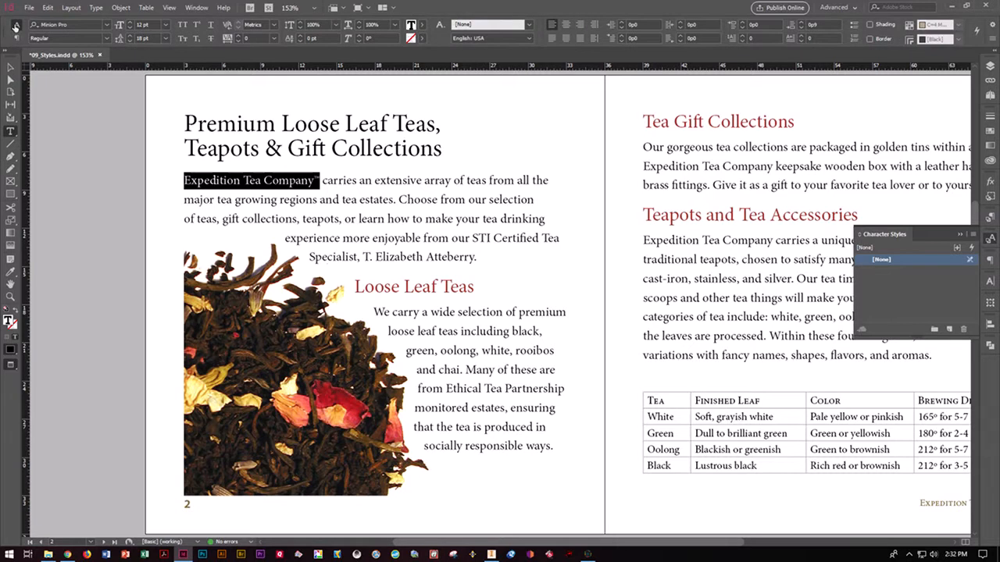
left_click(181, 39)
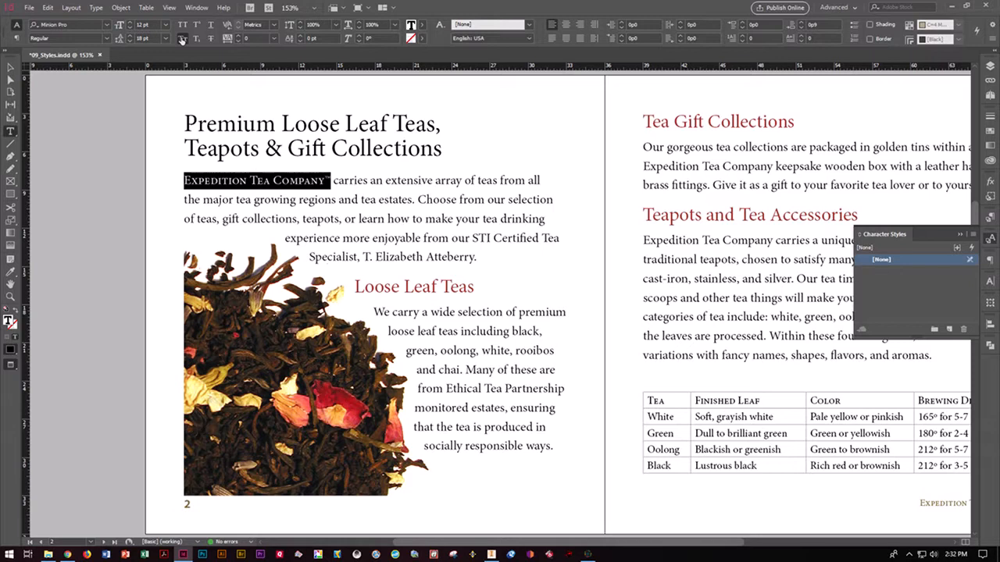
left_click(420, 28)
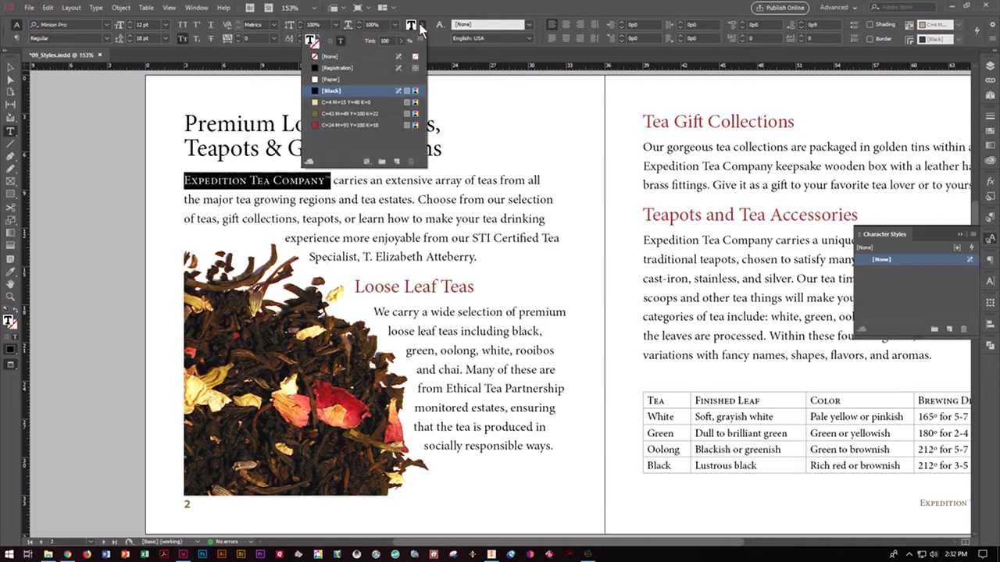
left_click(356, 115)
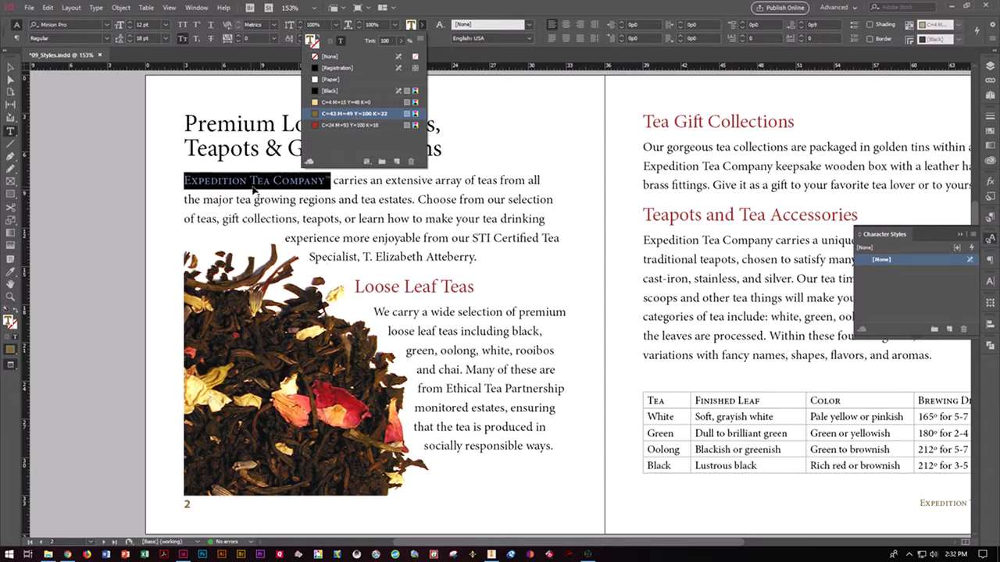
left_click(12, 74)
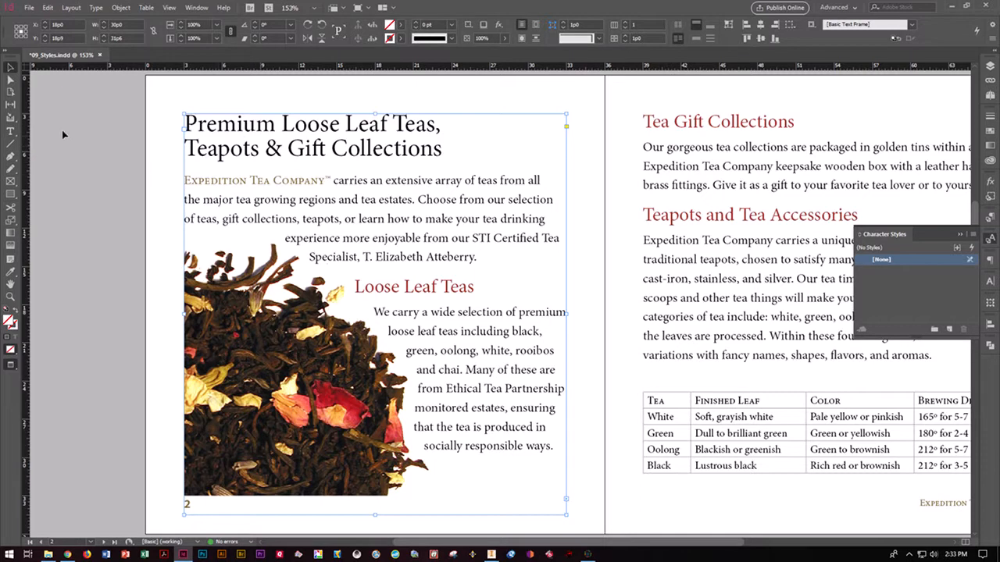
Step: Create a character style from the formatted "Expedition Tea Company" text, apply it there, and name it Company Name
left_click(13, 133)
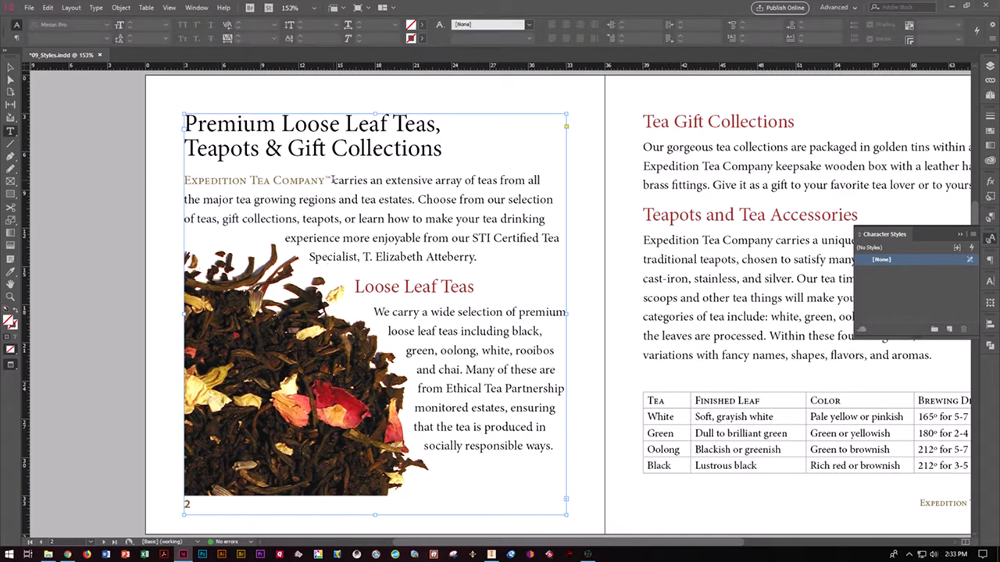
left_click(331, 179)
left_click_drag(331, 180, 182, 175)
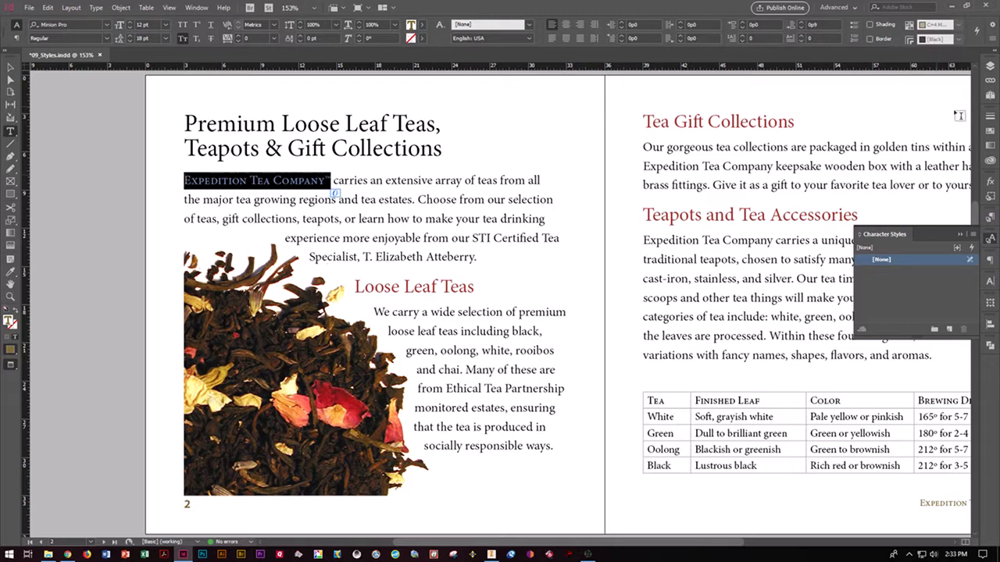
left_click(949, 331)
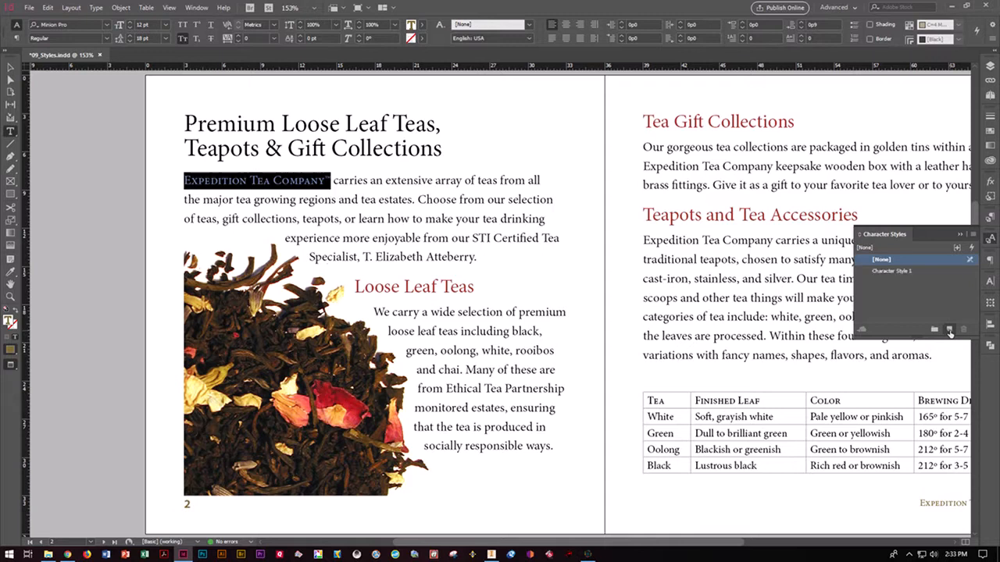
double_click(893, 270)
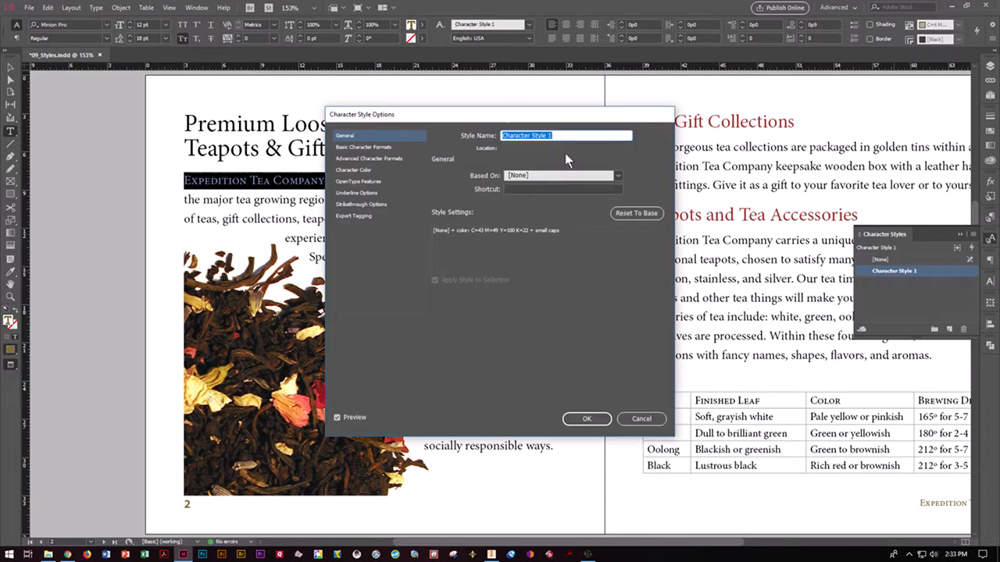
type("Company Name")
Step: Assign Shift+Num 8 as the Company Name style's shortcut, check its case and color settings, and accept the style options
left_click(559, 187)
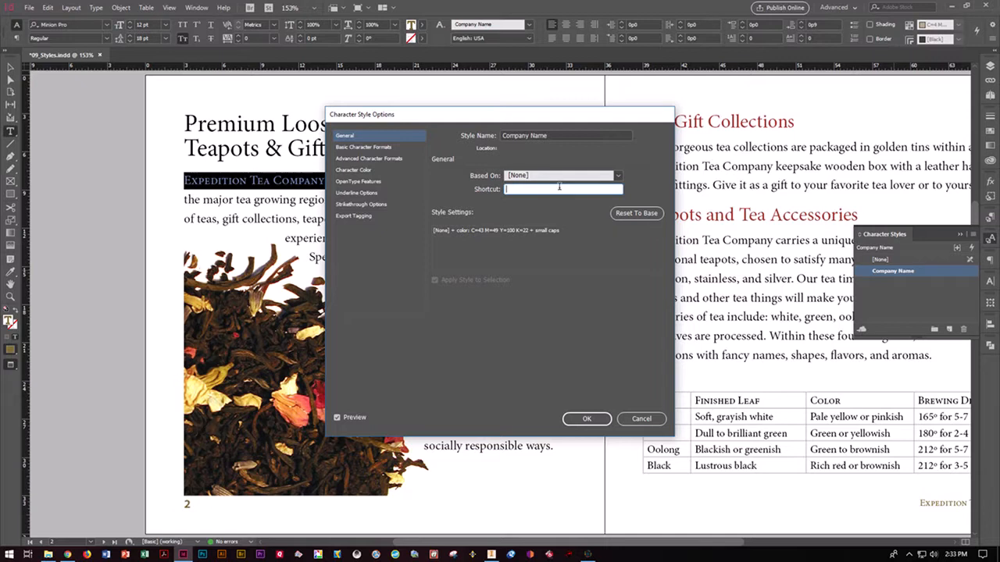
key("shift+KP_8")
left_click(376, 148)
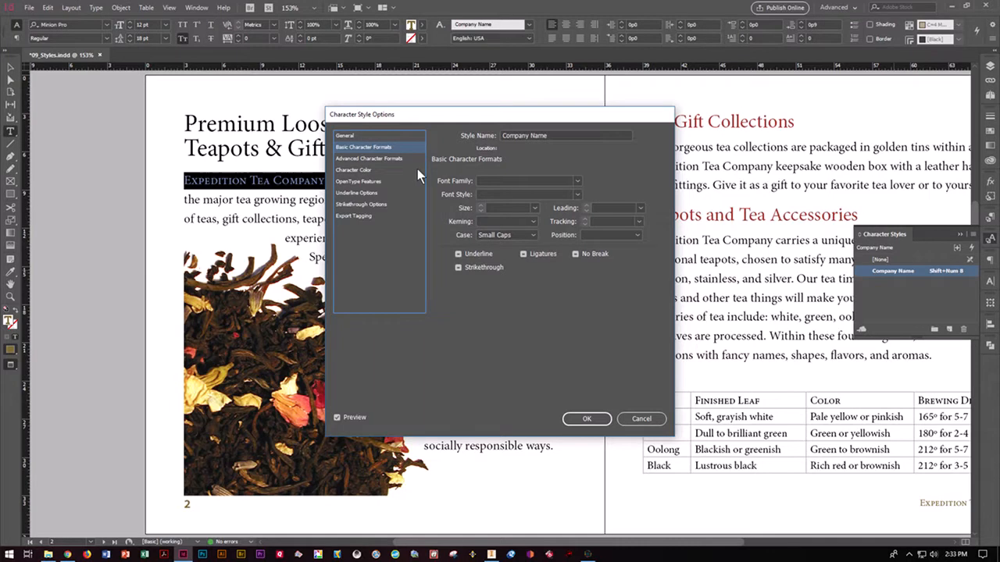
left_click(367, 171)
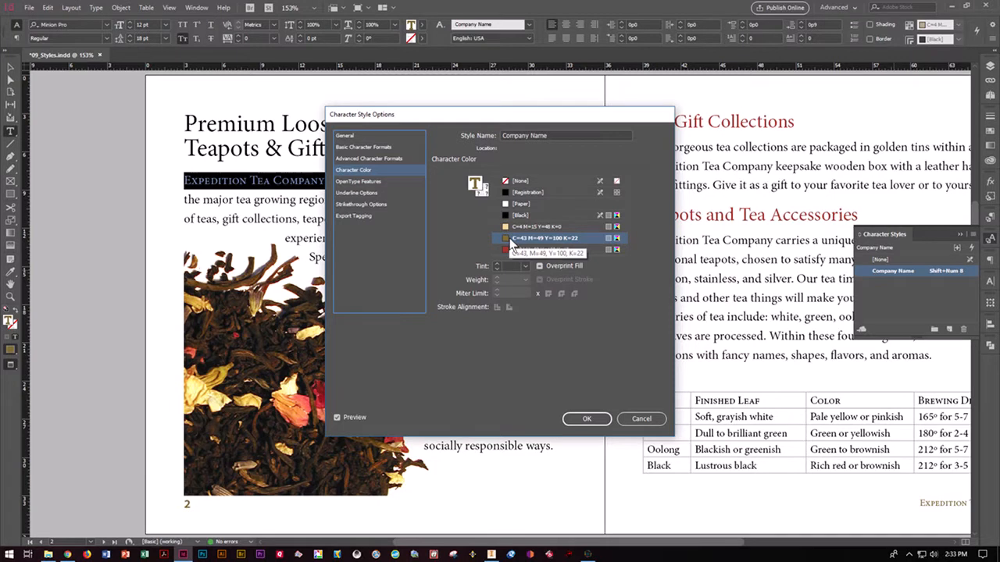
left_click(587, 419)
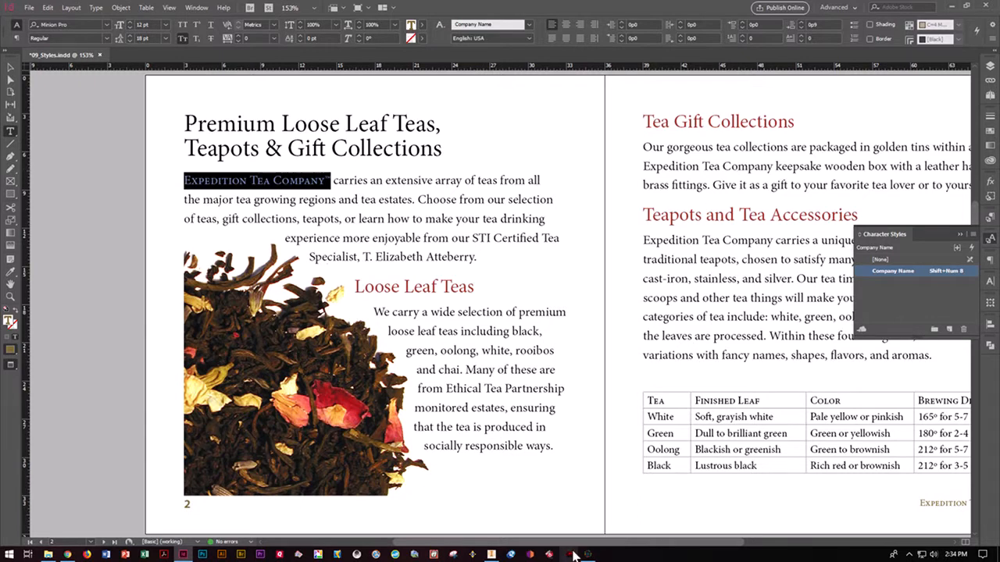
left_click_drag(625, 542, 695, 539)
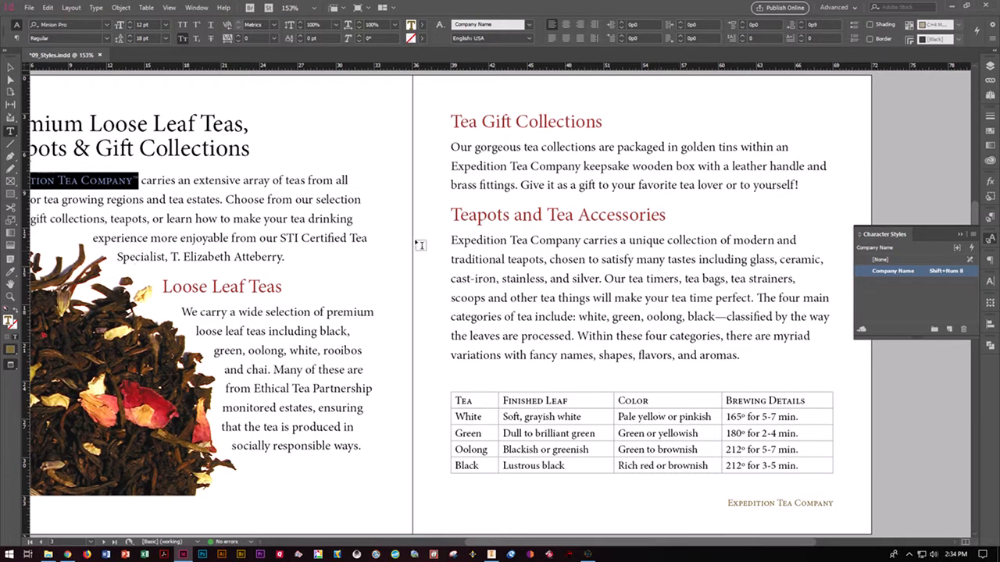
Step: Apply the Company Name character style to "Expedition Tea Company" in the Tea Gift Collections paragraph, deselect the text, and save the document
left_click_drag(451, 165, 581, 166)
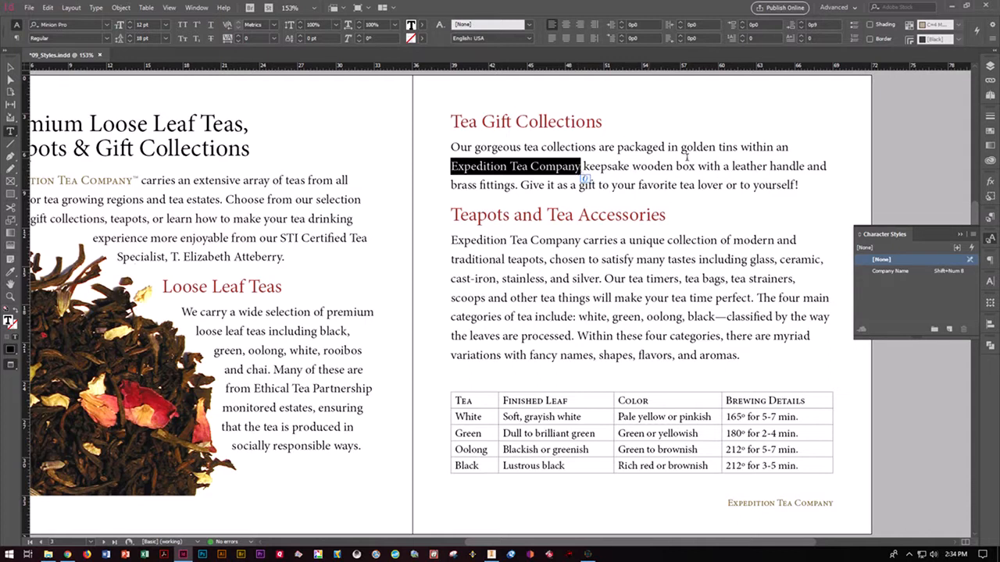
left_click(884, 268)
left_click(677, 168)
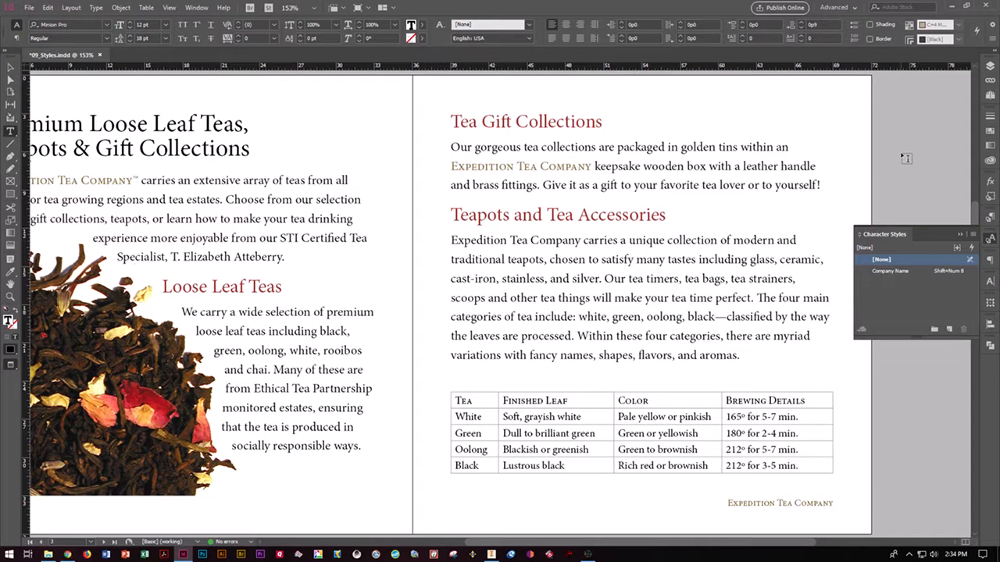
left_click(912, 112)
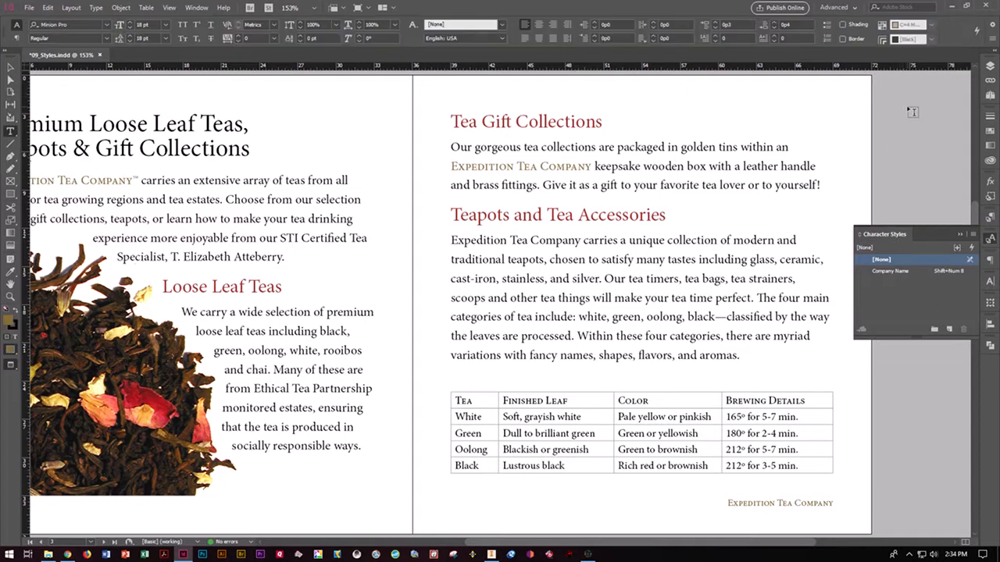
key("ctrl+s")
Step: Go to the spread containing pages 4 and 5 and fit it in the window
left_click(991, 67)
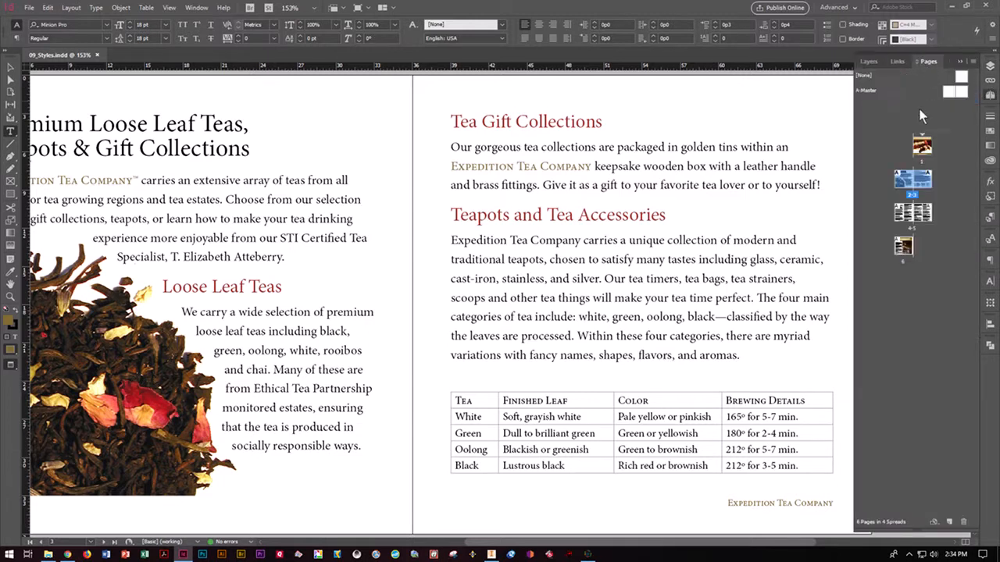
double_click(903, 217)
left_click(169, 7)
left_click(188, 95)
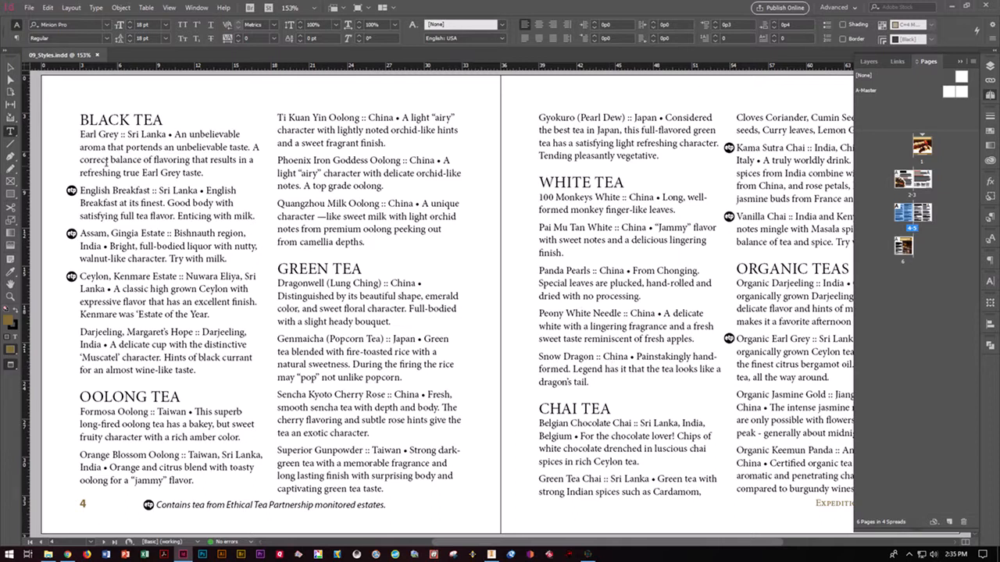
Step: Start a new character style named Tea Name from the selected "Earl Grey" text under Black Tea
left_click_drag(80, 134, 119, 134)
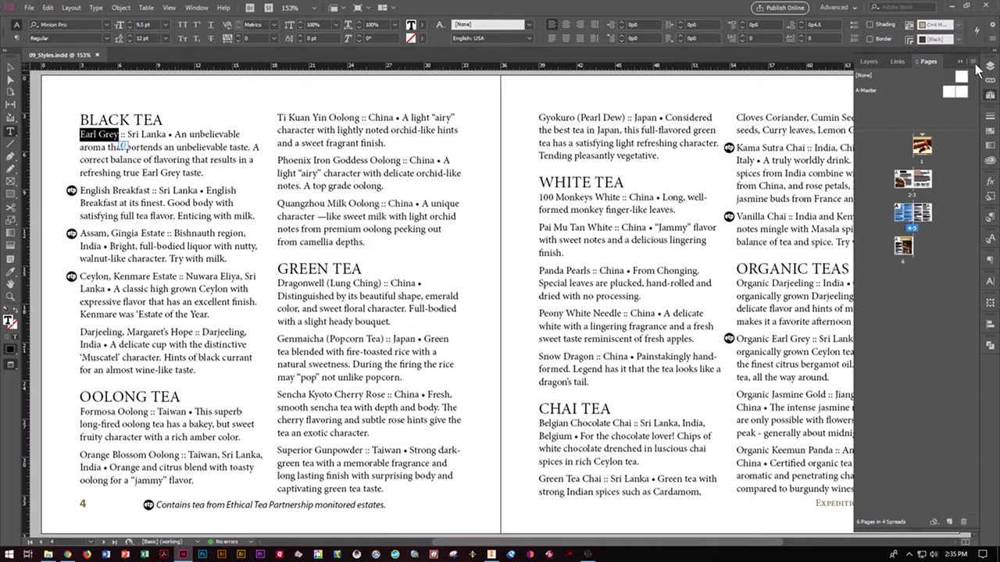
left_click(991, 240)
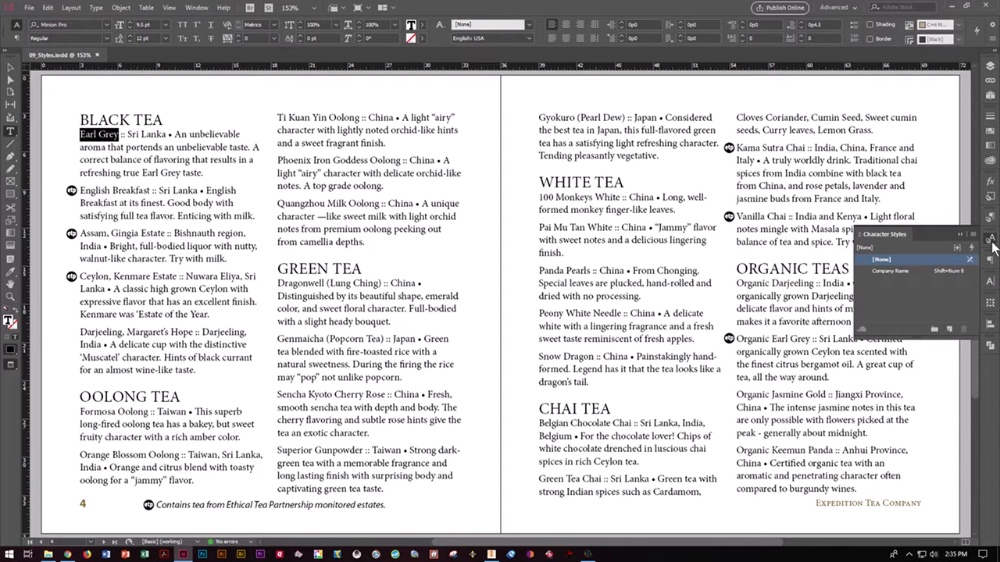
left_click(972, 234)
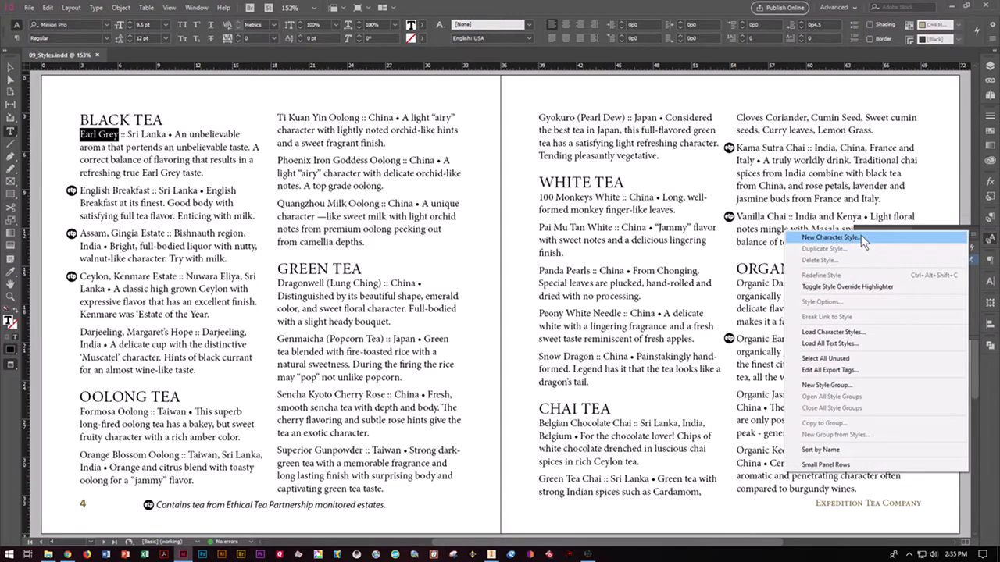
left_click(861, 235)
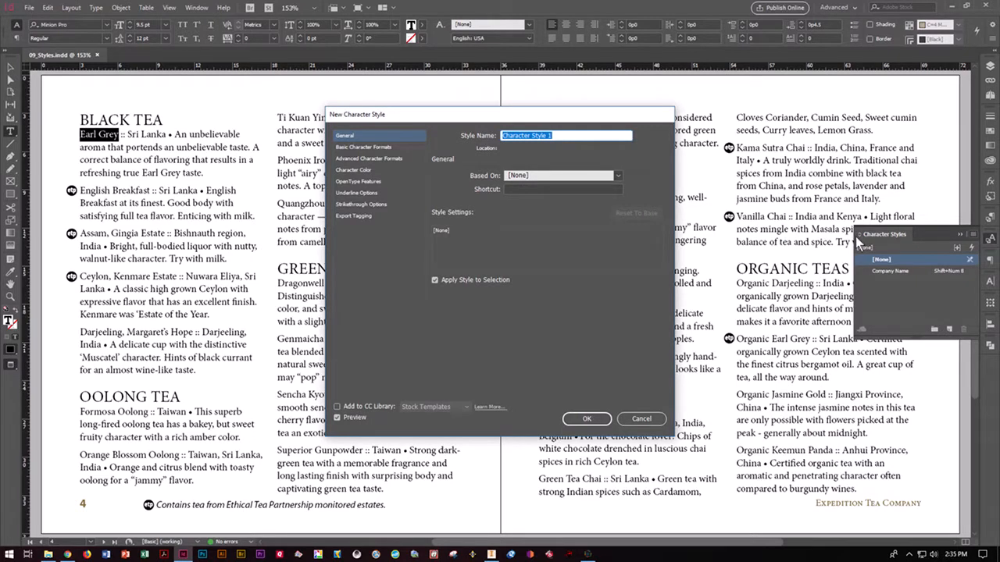
type("Tea")
type("Name")
Step: Set the Tea Name style's font family to Myriad Pro and its font style to Bold
left_click(379, 147)
left_click(488, 181)
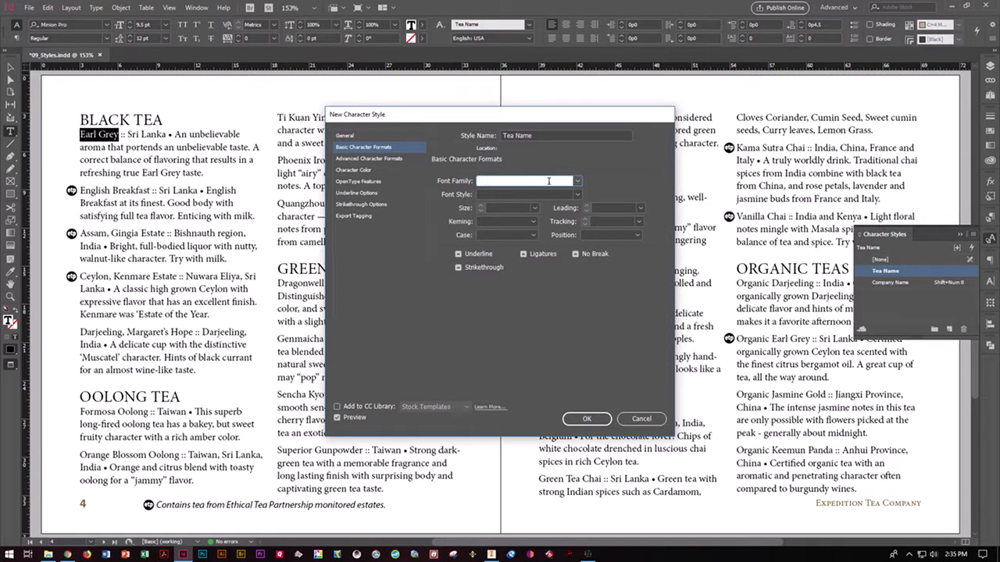
left_click(577, 182)
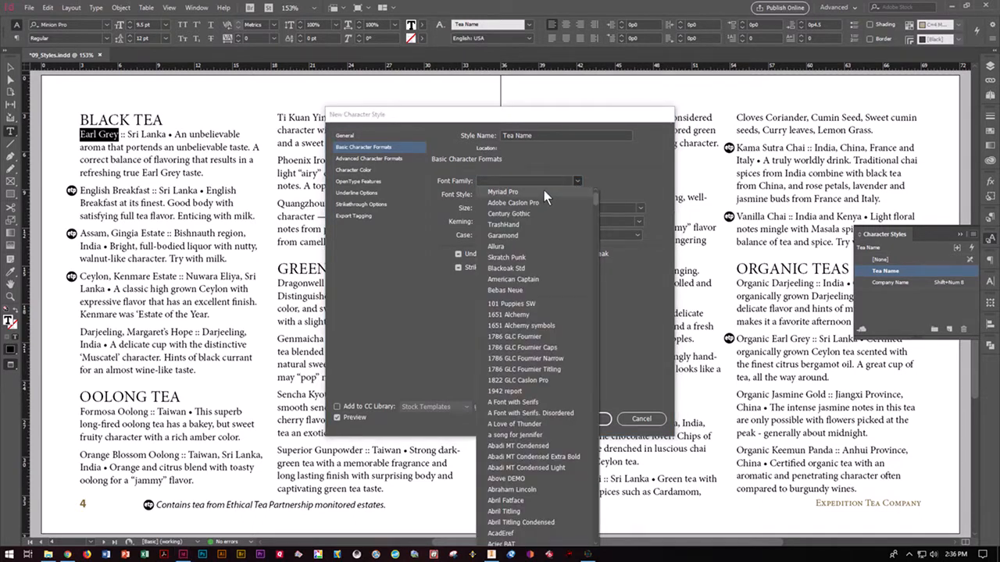
left_click(543, 191)
left_click(576, 195)
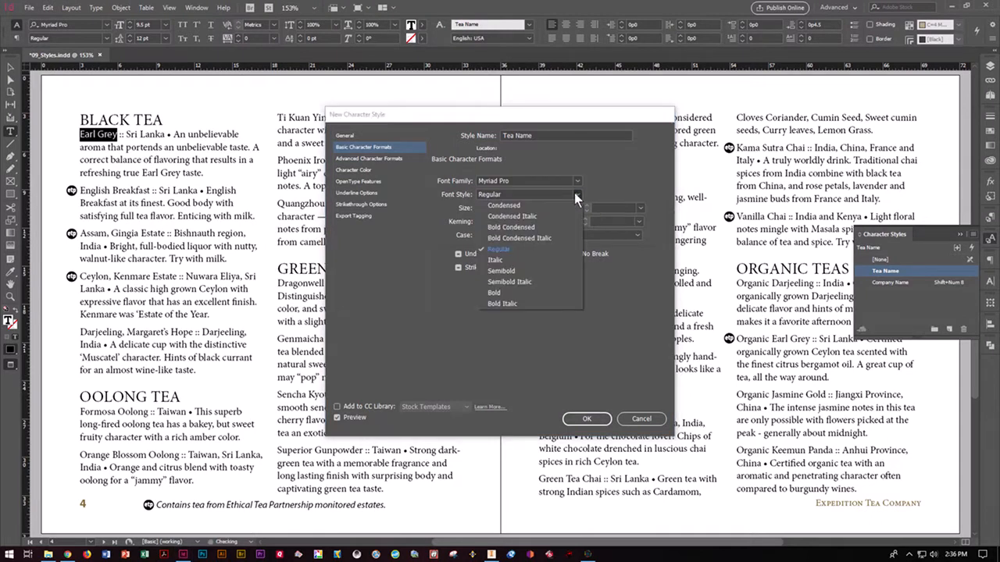
left_click(496, 293)
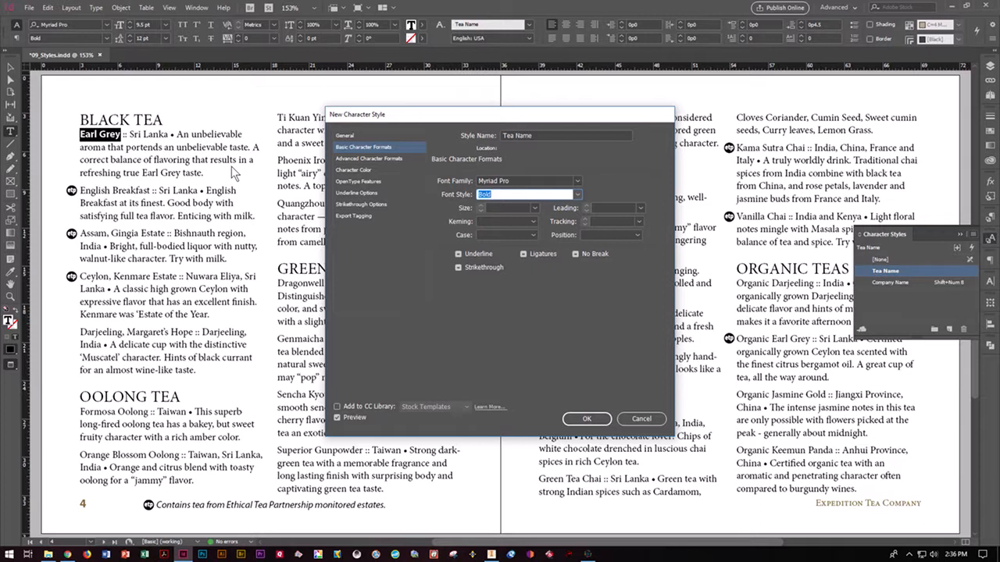
Step: Set the Tea Name style's character color to C=43 M=49 Y=100 K=22, accept the style, and deselect the text
left_click(341, 171)
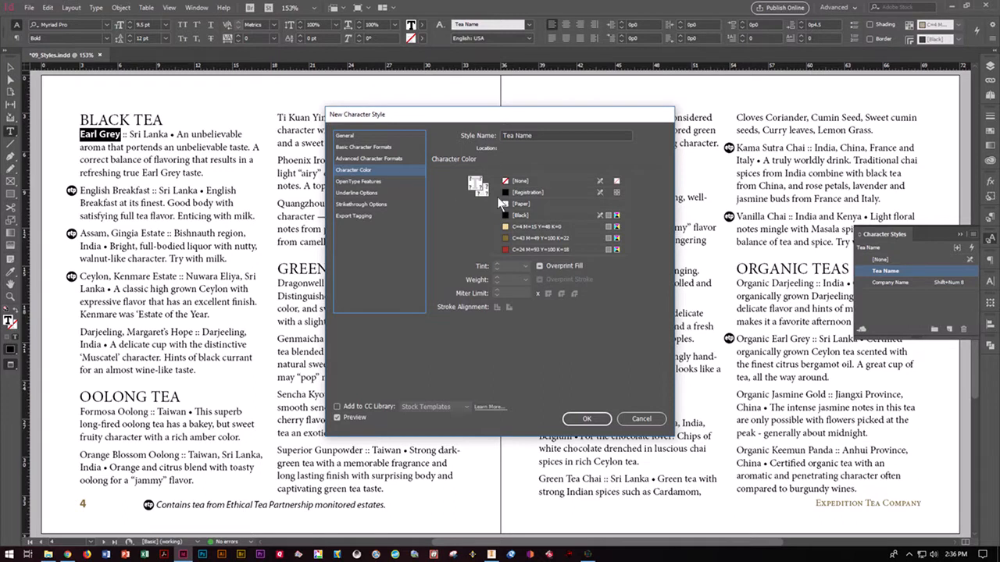
left_click(538, 240)
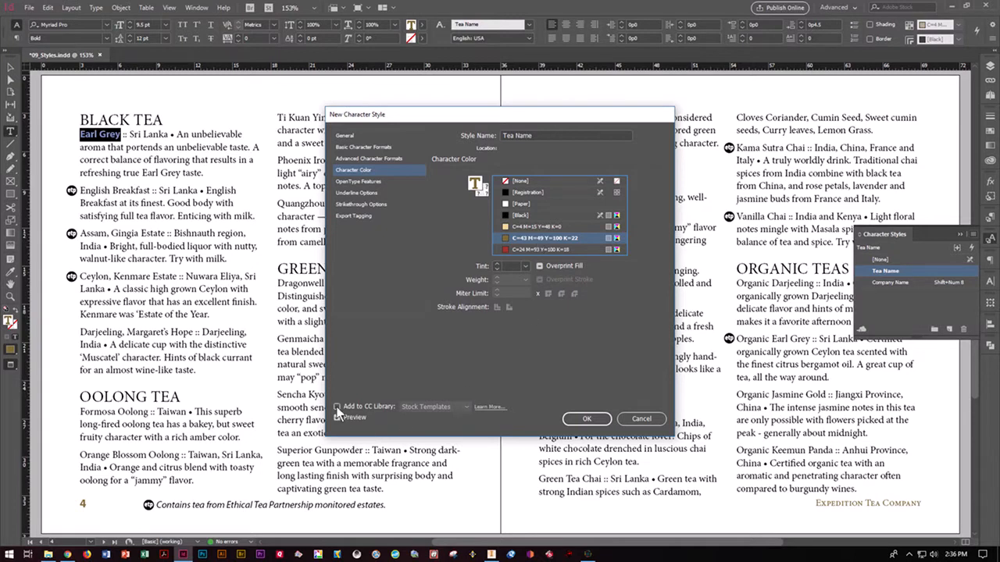
left_click(585, 419)
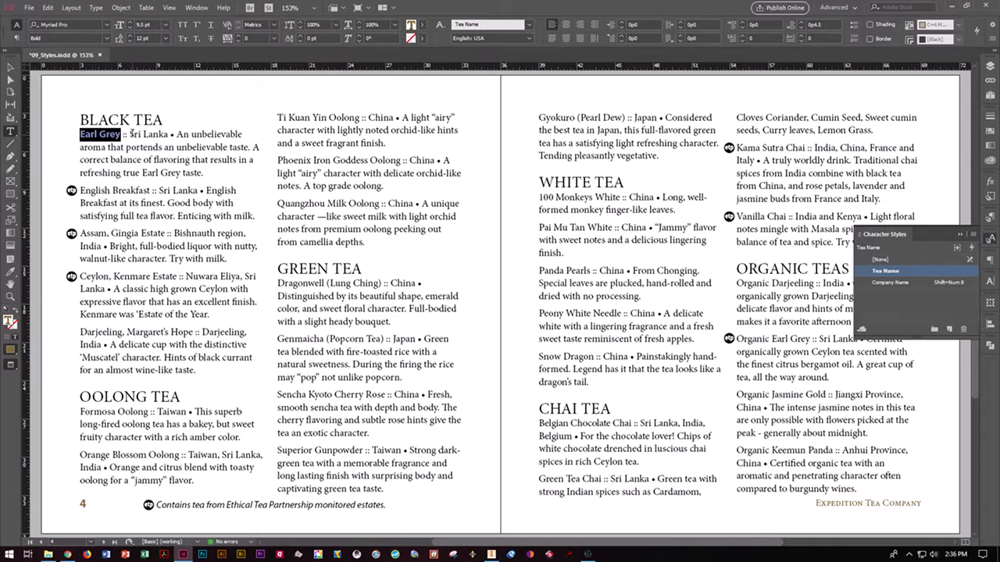
left_click(133, 133)
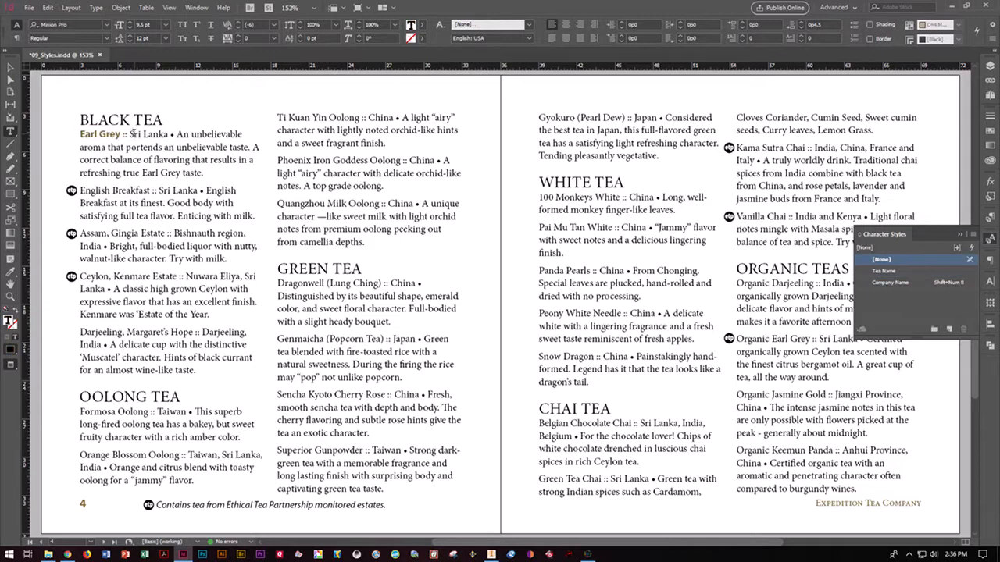
Step: Format "Sri Lanka" in the Earl Grey entry as italic
key("shift+Left")
left_click_drag(131, 134, 168, 137)
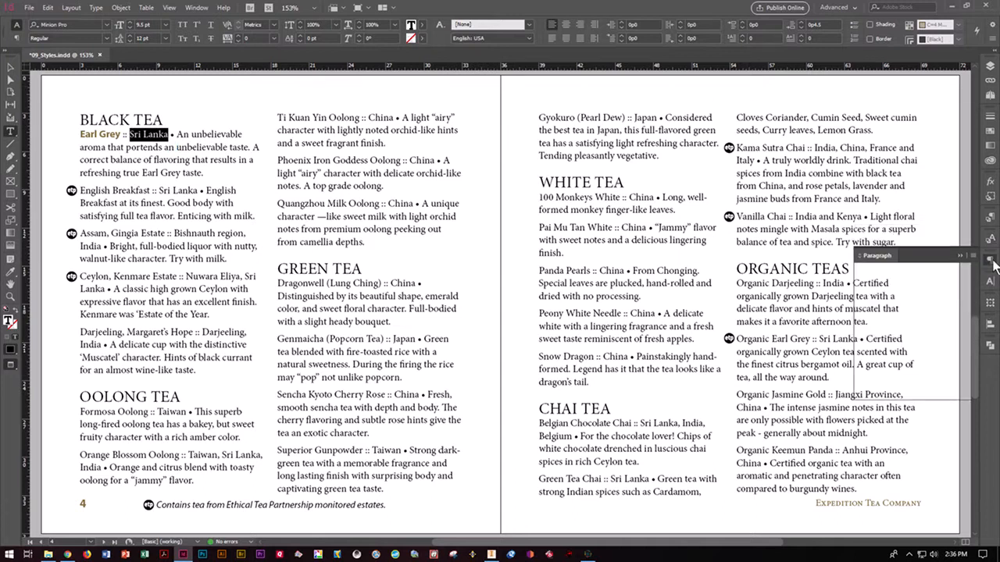
left_click(976, 261)
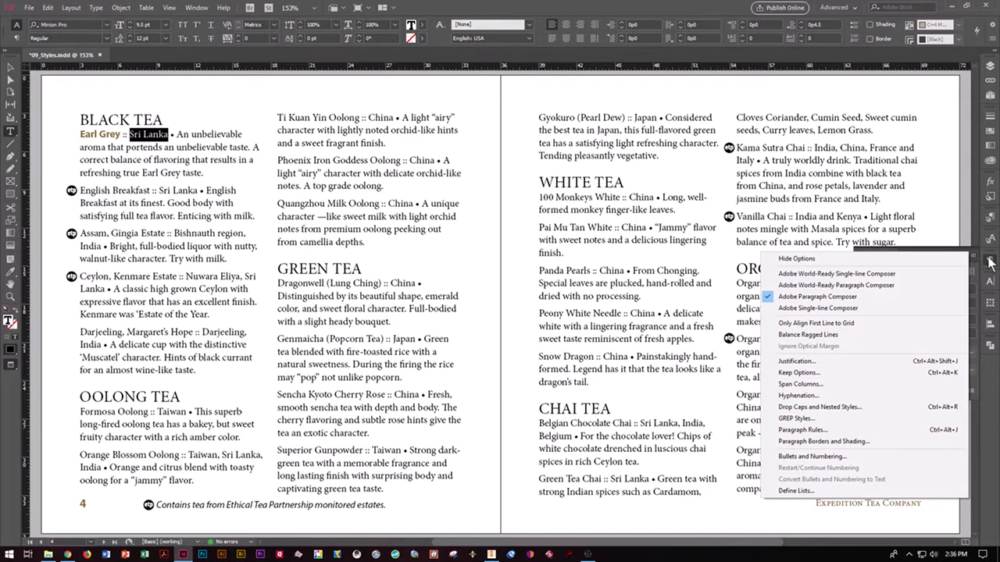
left_click(987, 262)
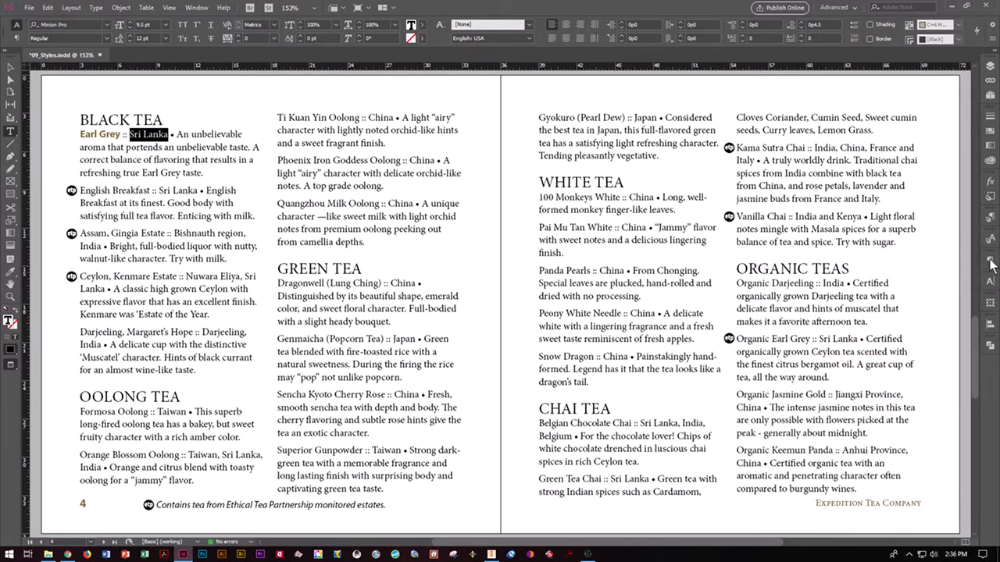
left_click(988, 281)
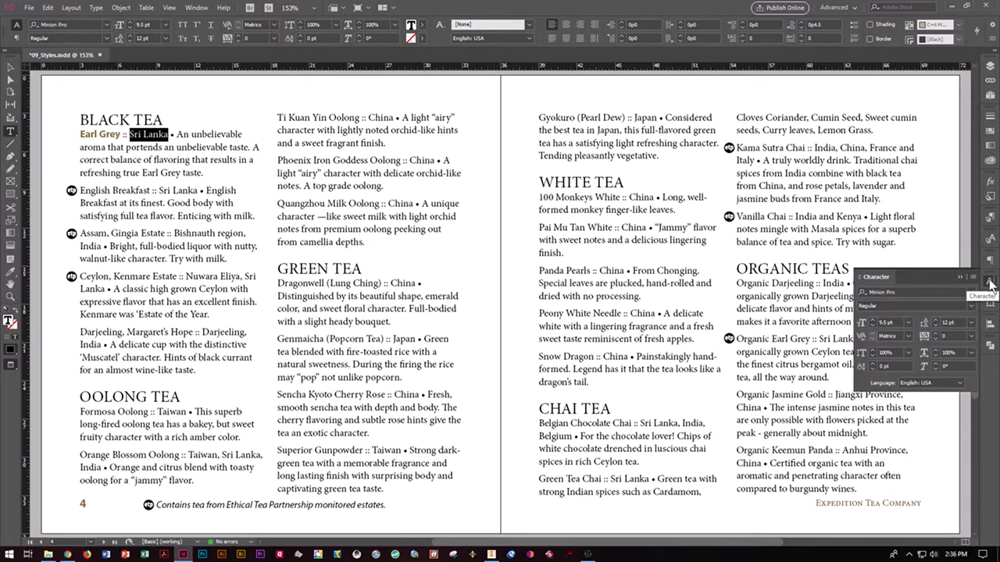
left_click(970, 308)
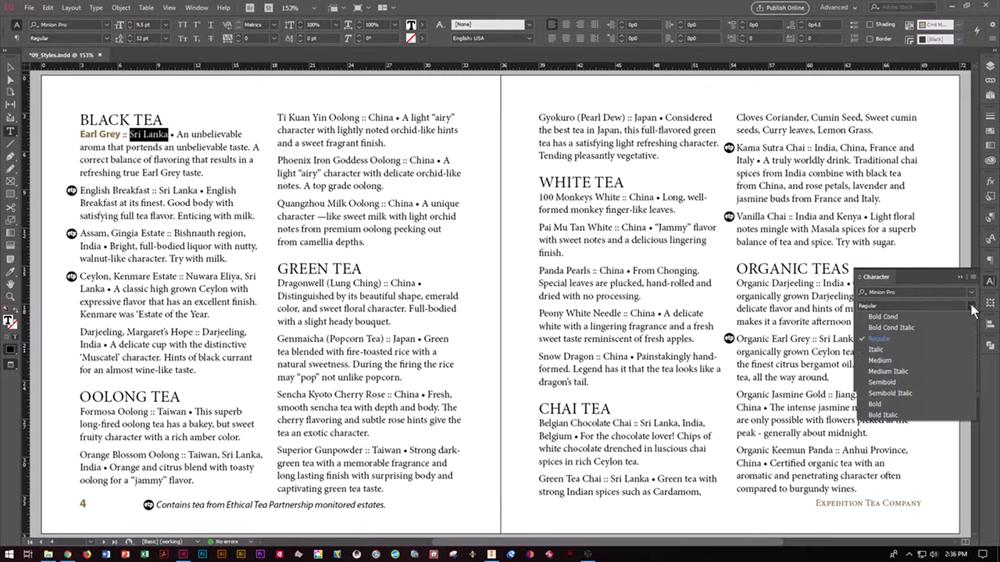
left_click(897, 349)
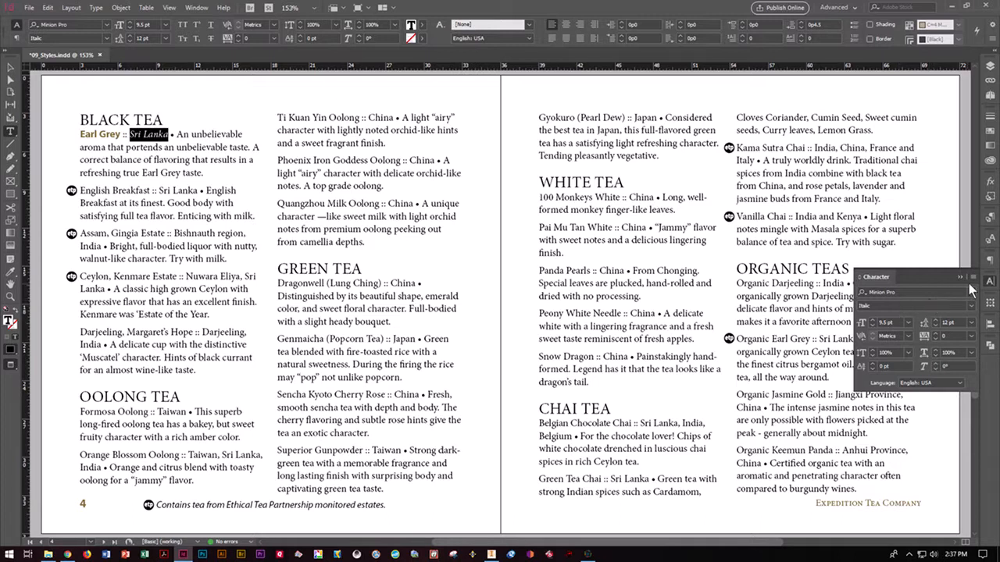
Step: Create a character style named Country Name from the italic "Sri Lanka" text, apply it there, check its basic formats, and deselect everything
left_click(989, 238)
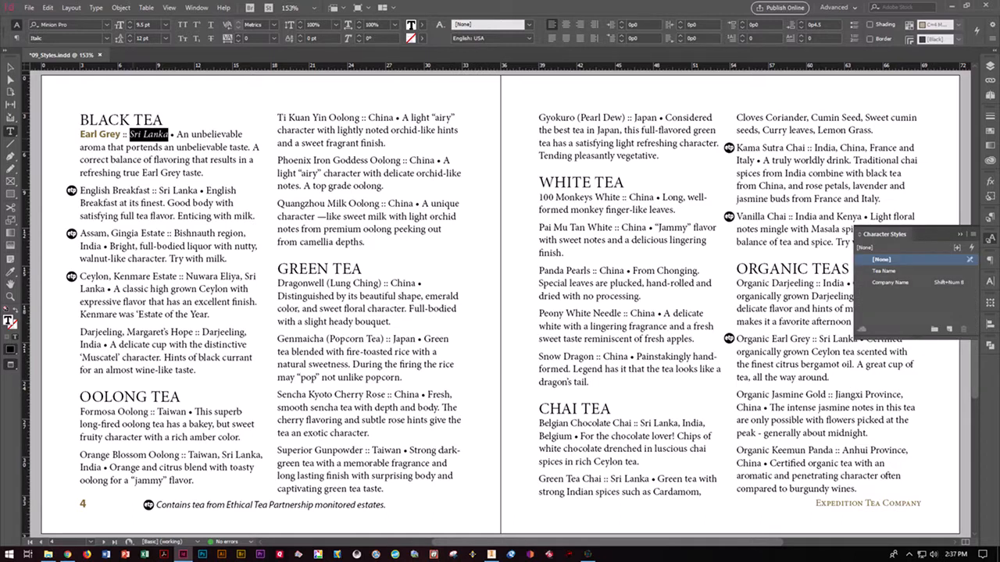
left_click(950, 332)
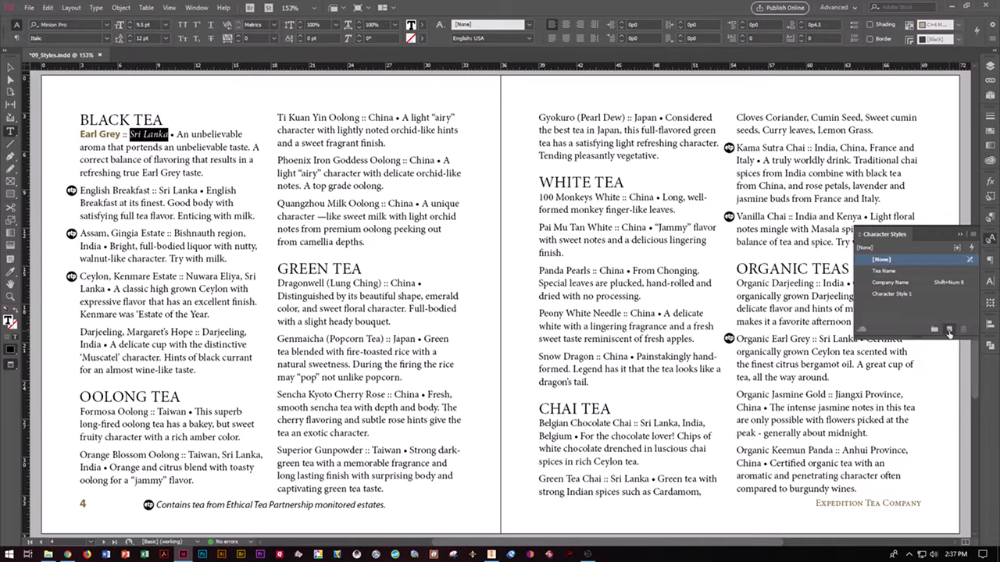
left_click(895, 293)
double_click(895, 293)
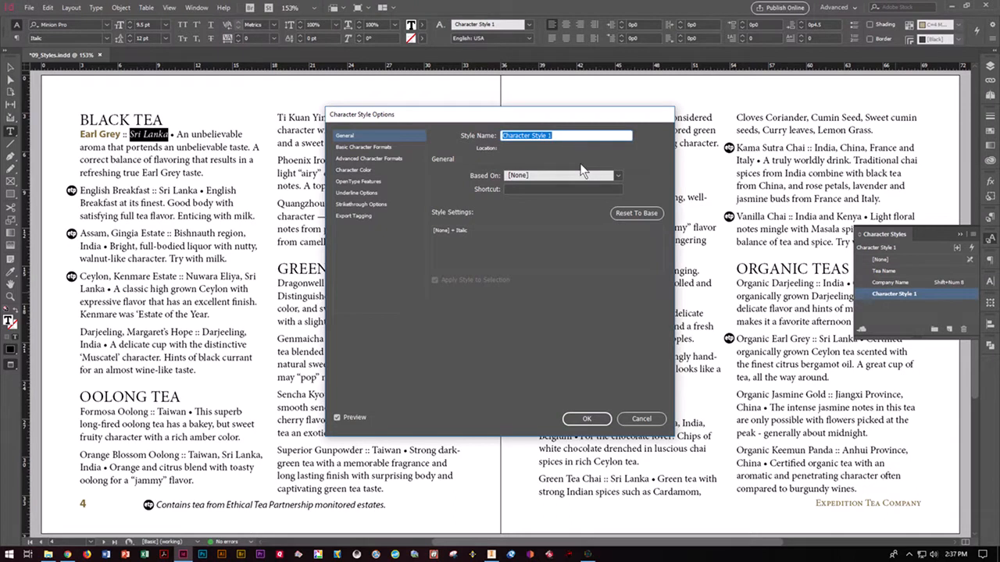
type("Country Name")
left_click(365, 145)
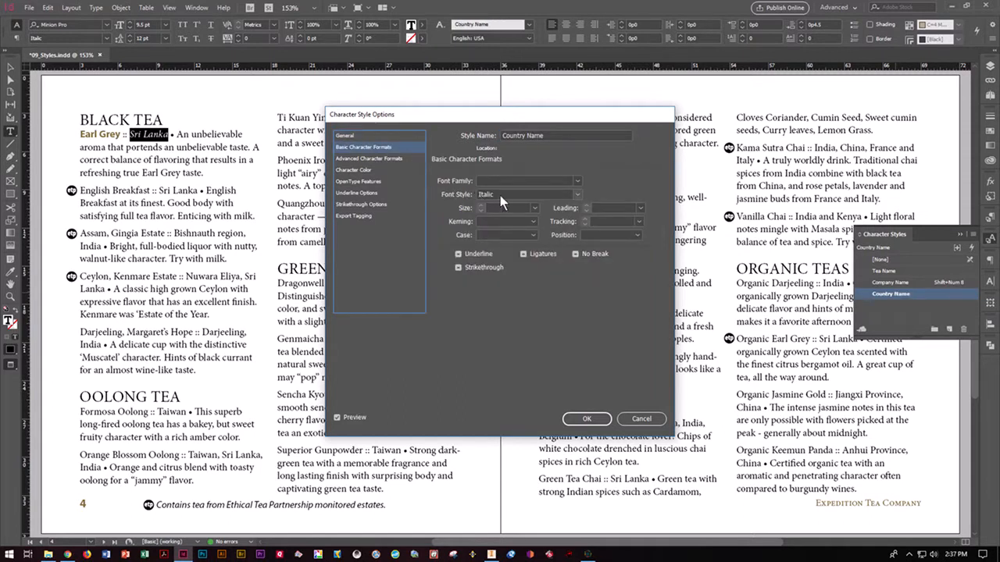
left_click(584, 416)
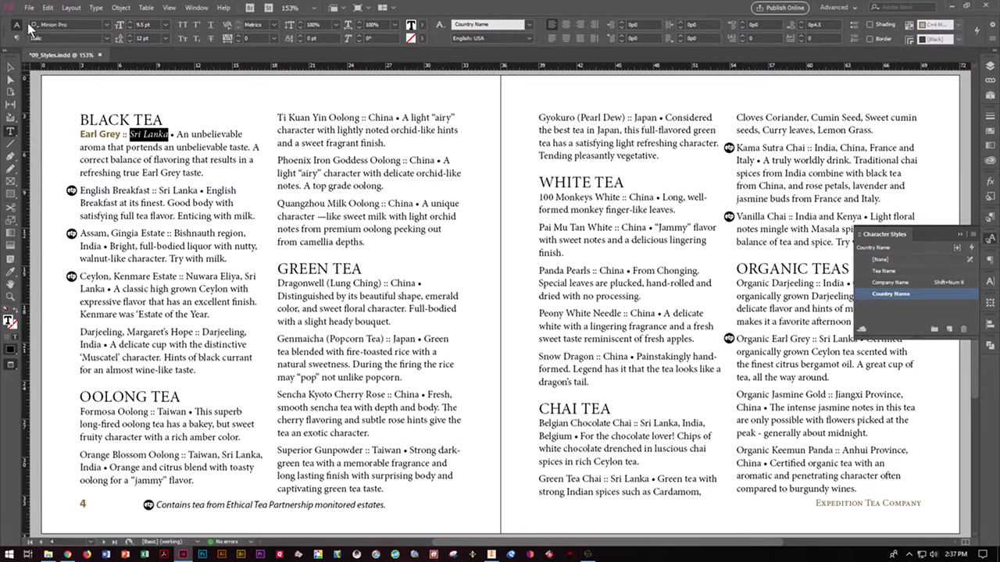
left_click(47, 8)
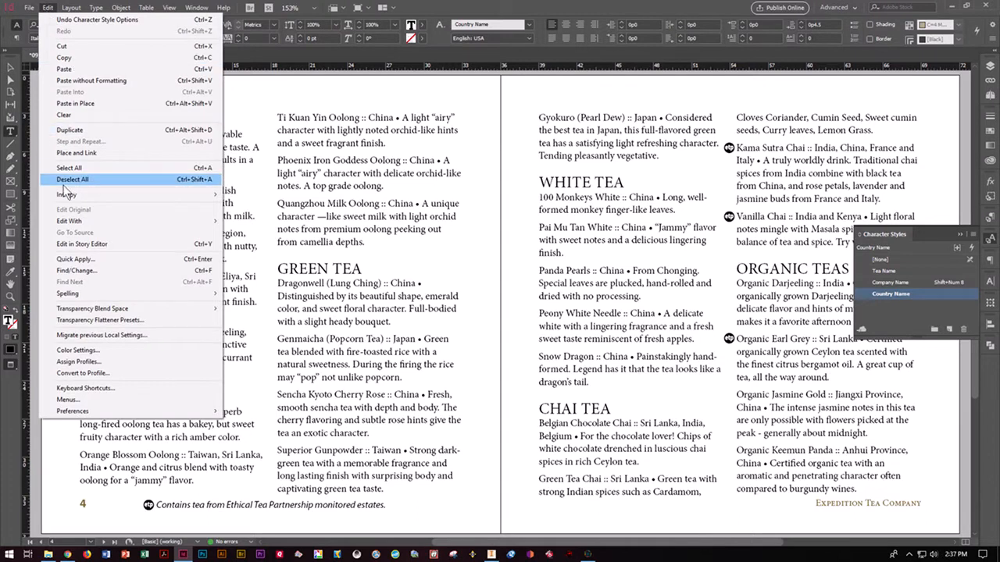
left_click(64, 180)
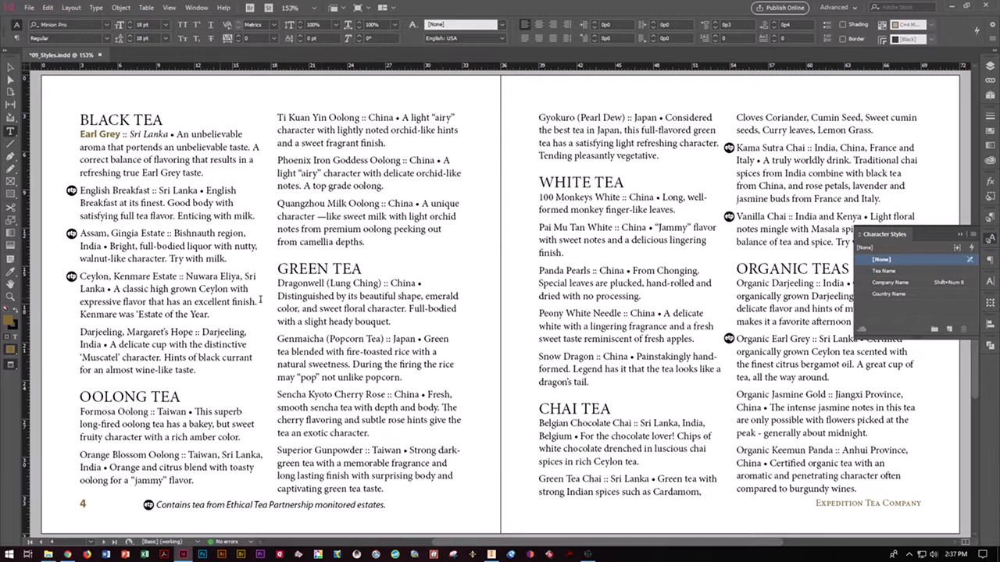
Step: Open the Tea Body paragraph style's drop cap and nested style options and add a new nested style
left_click(96, 9)
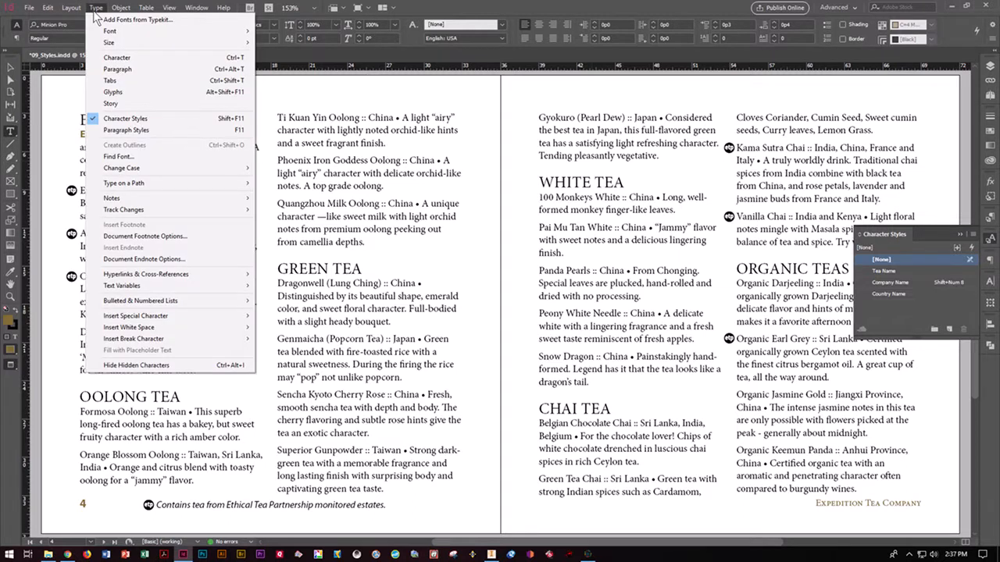
left_click(137, 130)
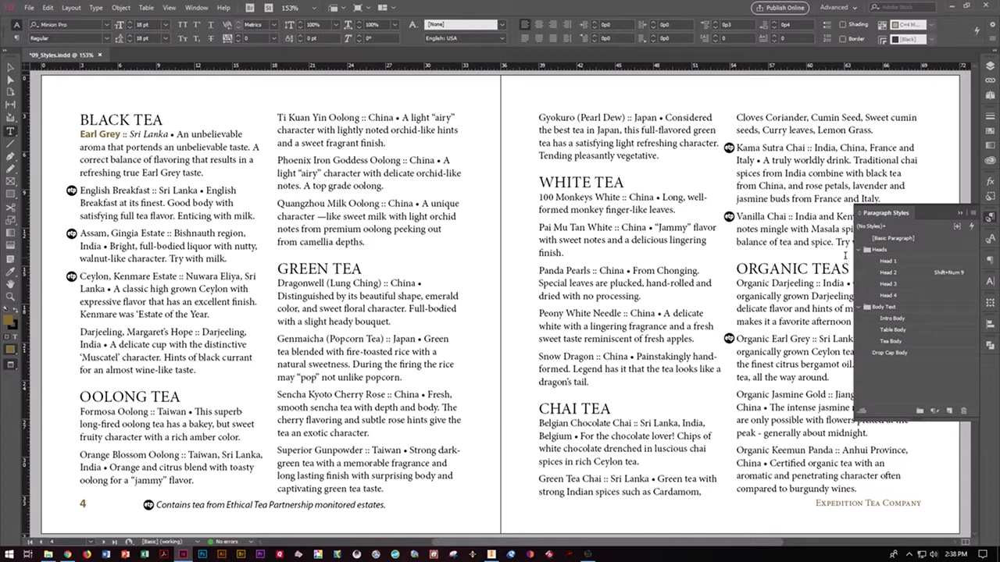
double_click(894, 341)
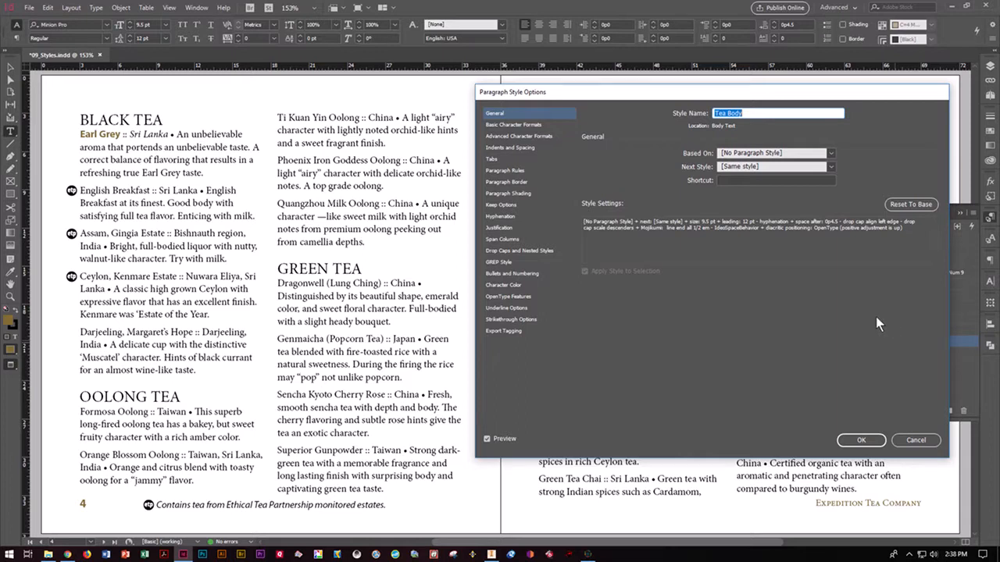
left_click(543, 250)
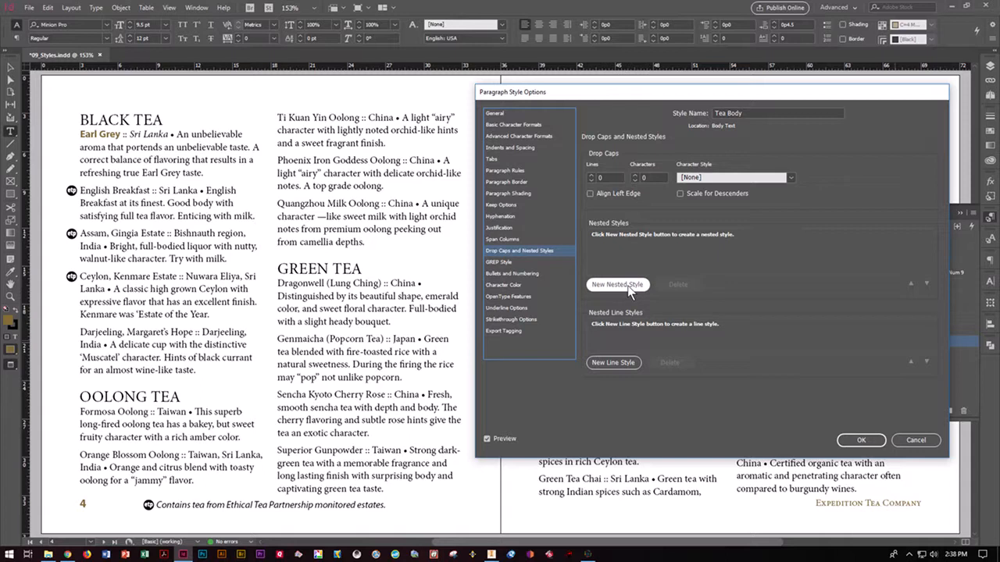
left_click(617, 284)
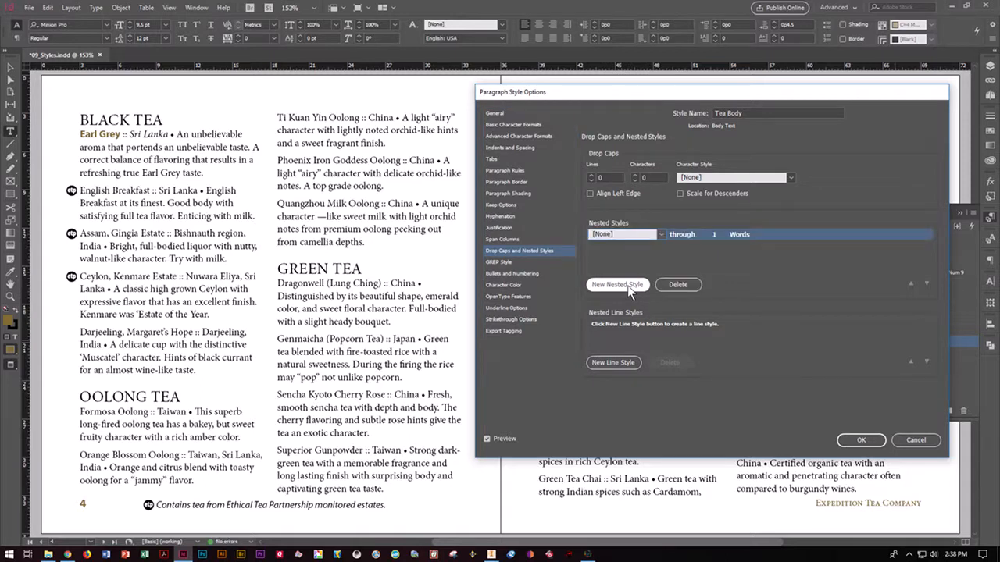
Step: Set the Tea Body nested style to apply Tea Name up to 1 ":" and accept the paragraph style options
left_click(660, 234)
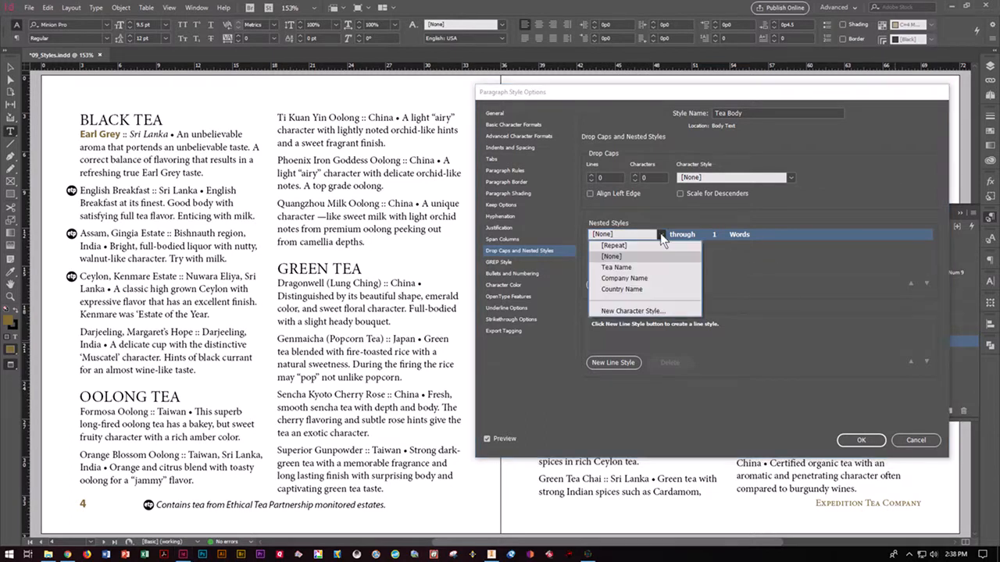
left_click(630, 266)
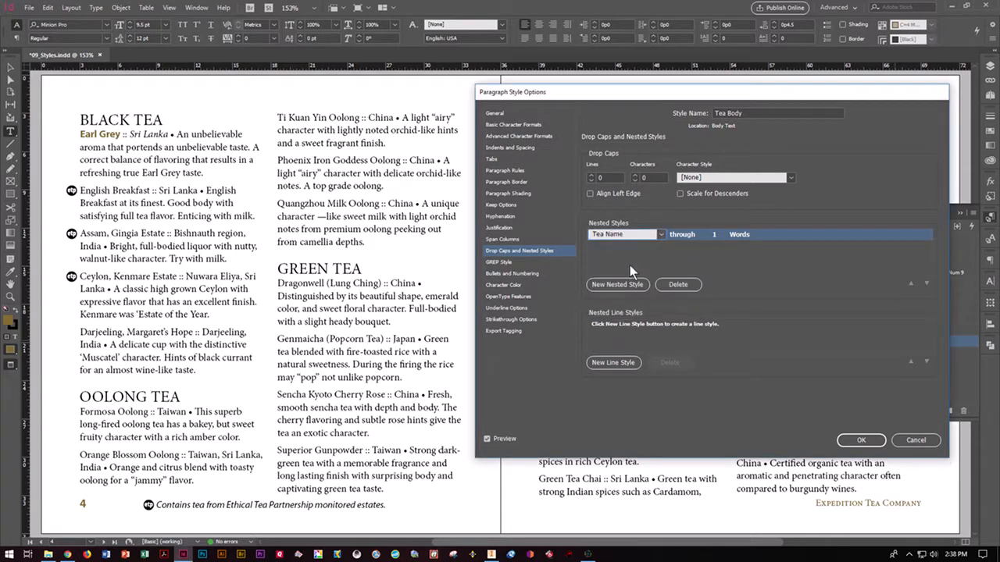
left_click(689, 235)
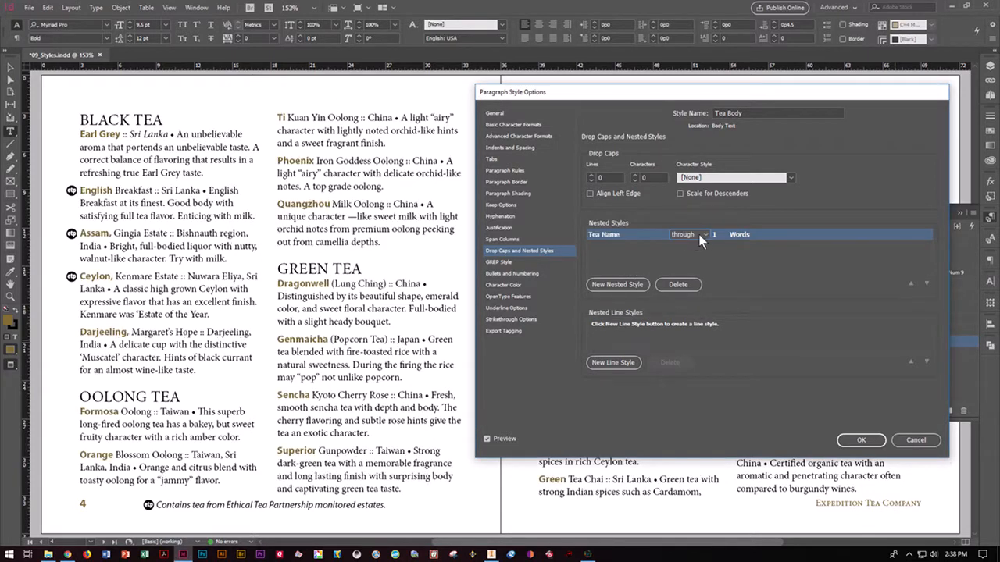
left_click(707, 237)
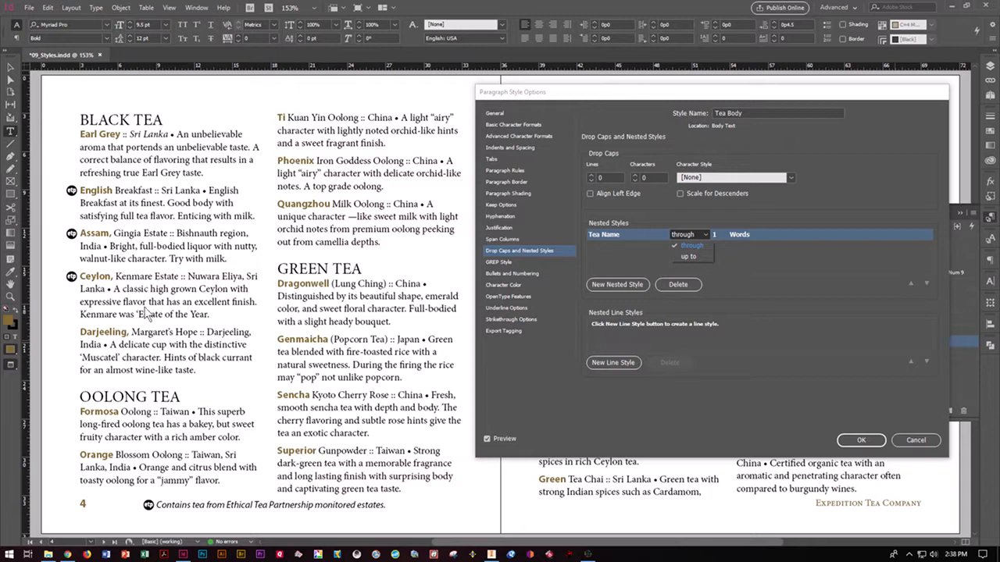
left_click(700, 264)
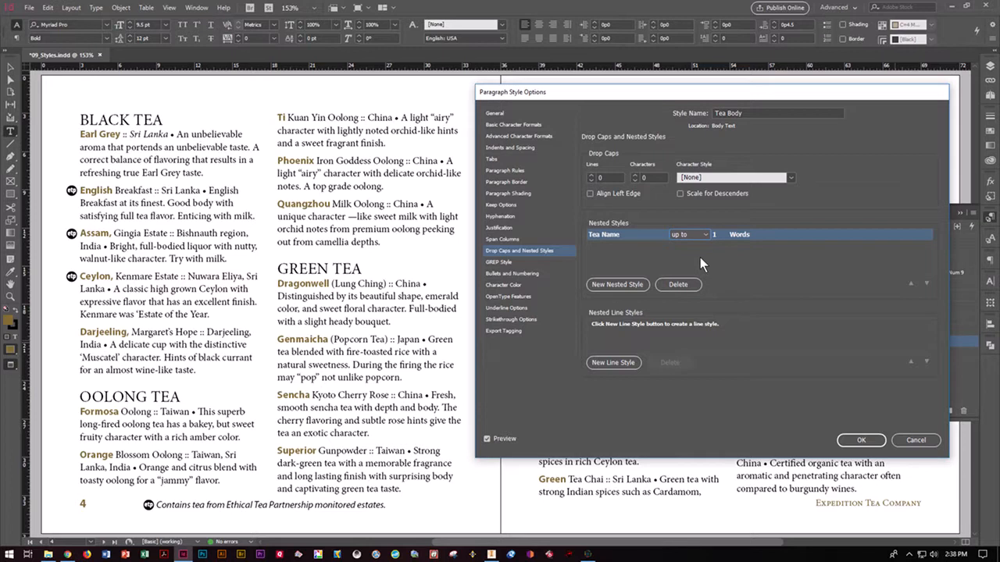
left_click(746, 235)
type(":")
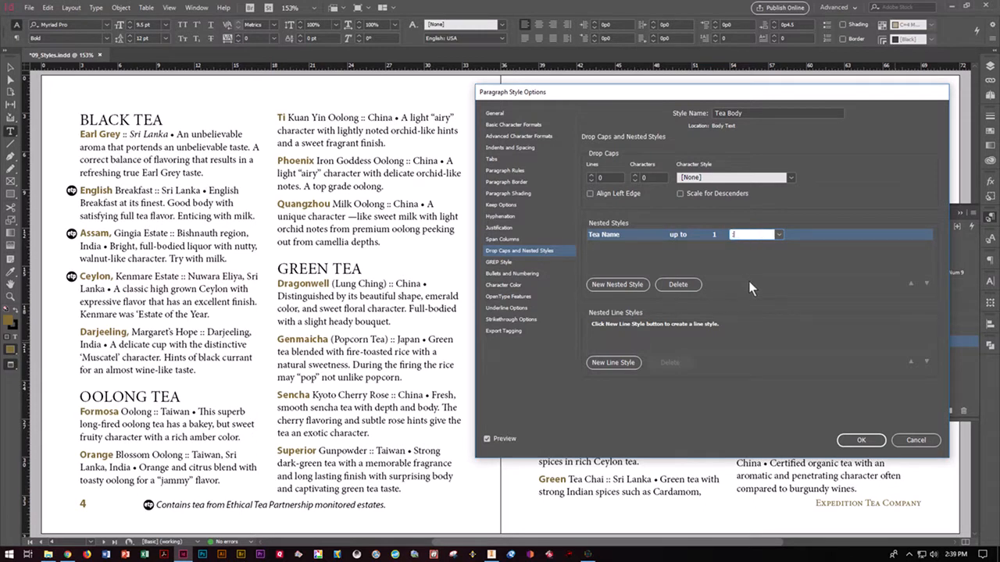
left_click(739, 180)
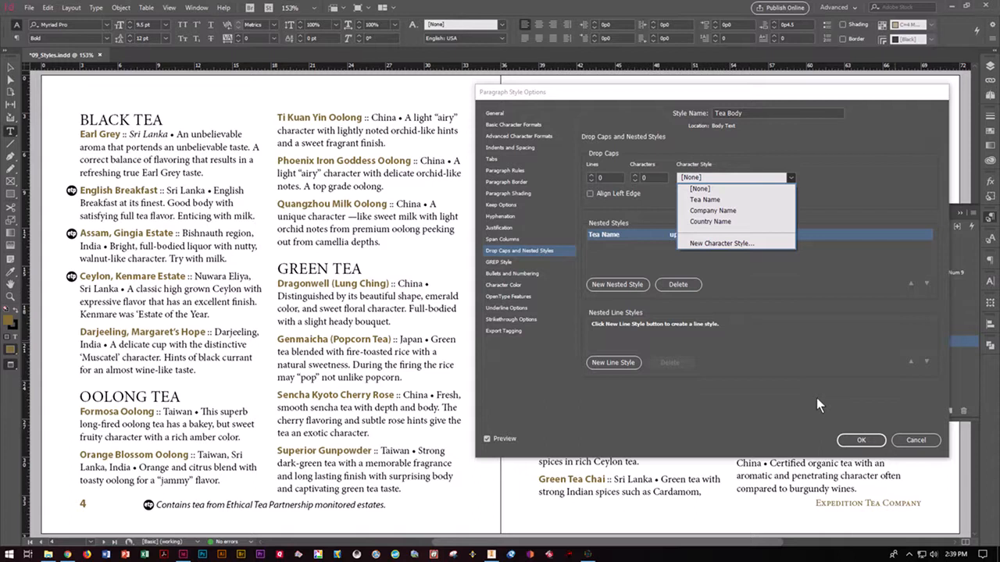
left_click(861, 439)
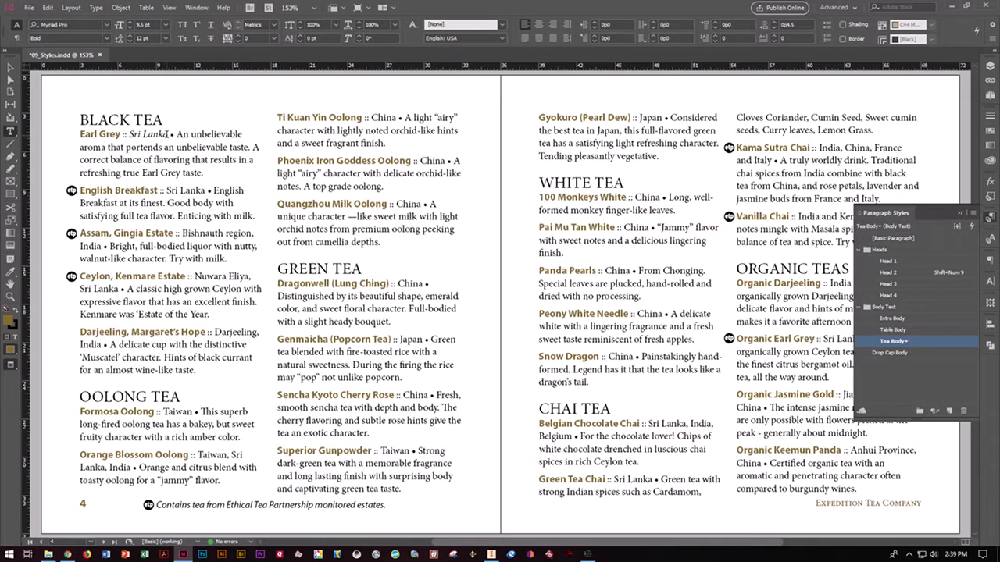
Step: Copy the bullet character after "Sri Lanka" in the Earl Grey entry
left_click(171, 134)
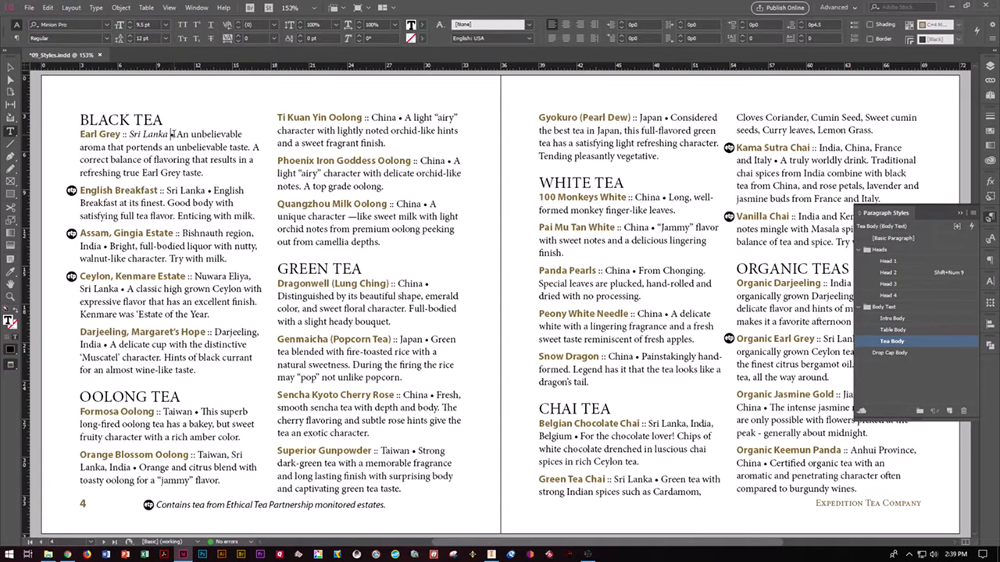
left_click(48, 8)
left_click(63, 20)
Step: Add a second nested style to Tea Body that applies Country Name up to 1 "•", and accept the options
double_click(892, 342)
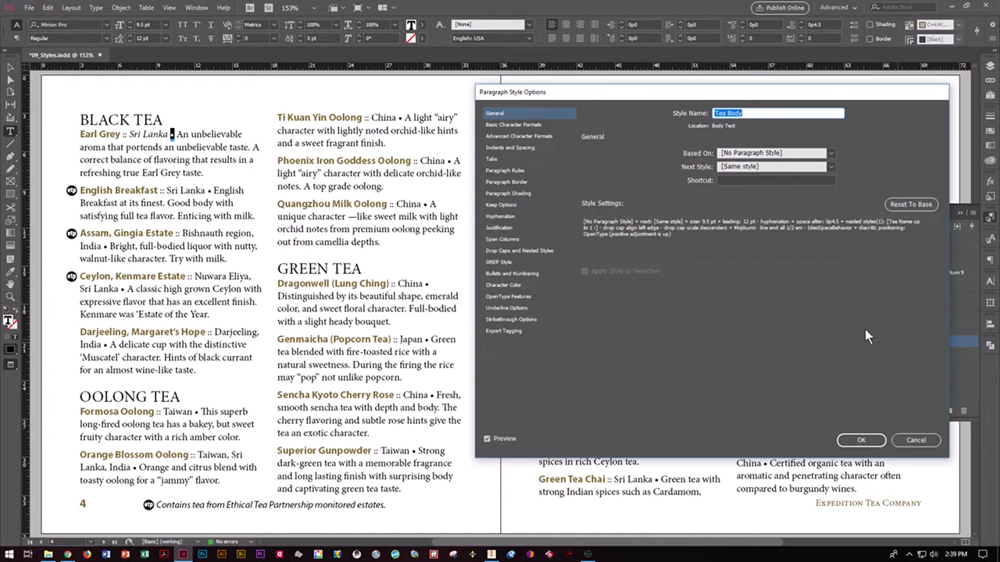
left_click(531, 251)
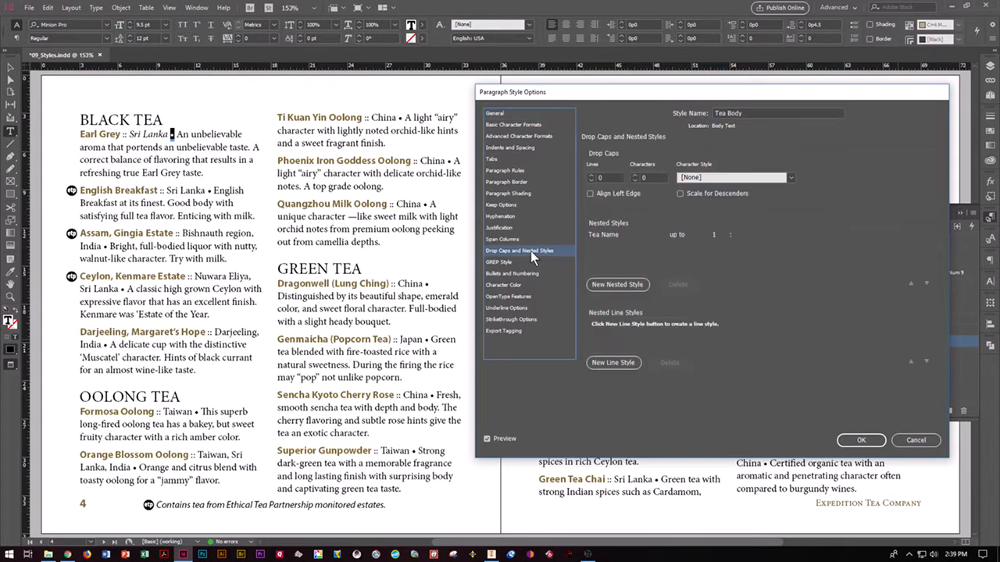
left_click(600, 285)
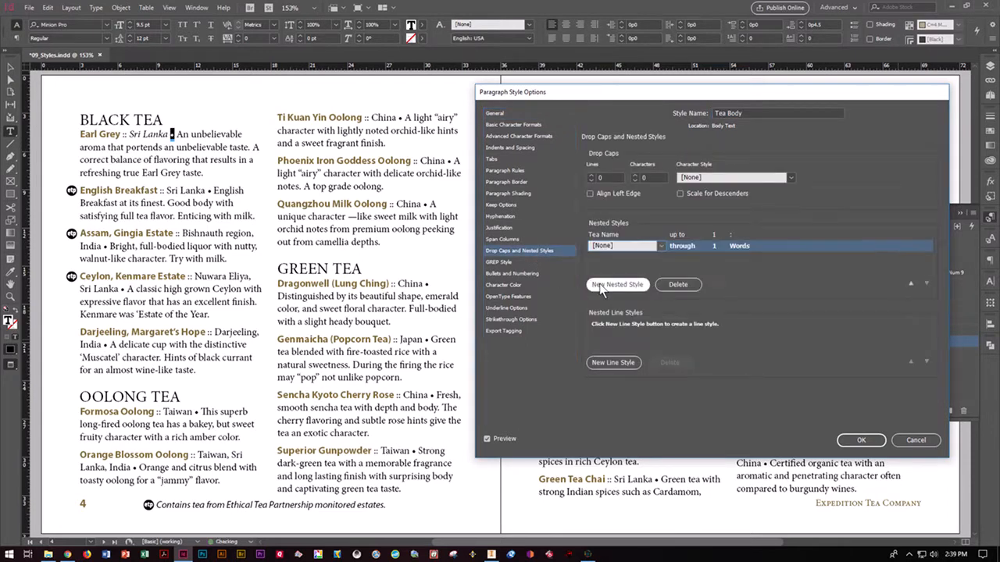
left_click(660, 247)
left_click(622, 300)
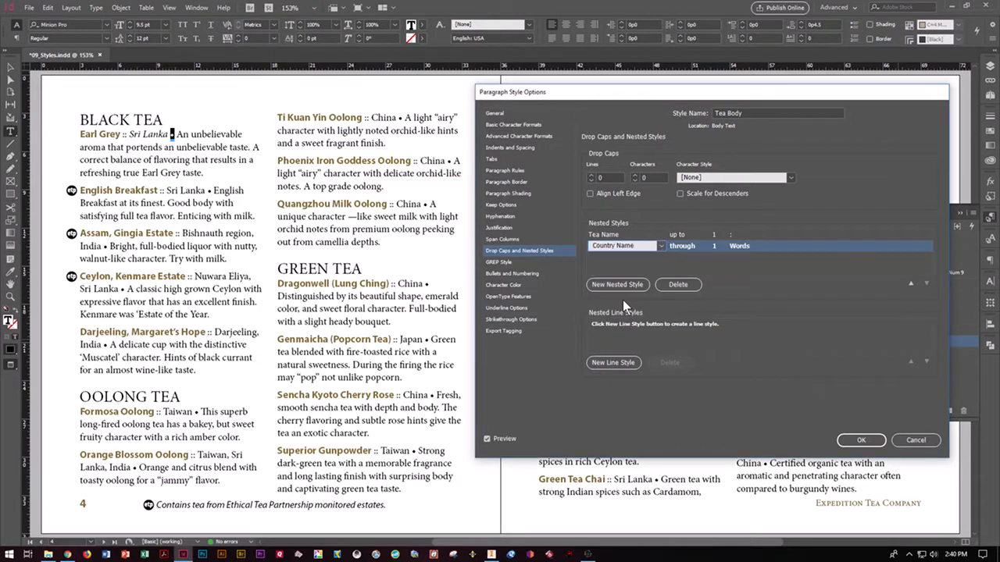
left_click(691, 245)
left_click(704, 246)
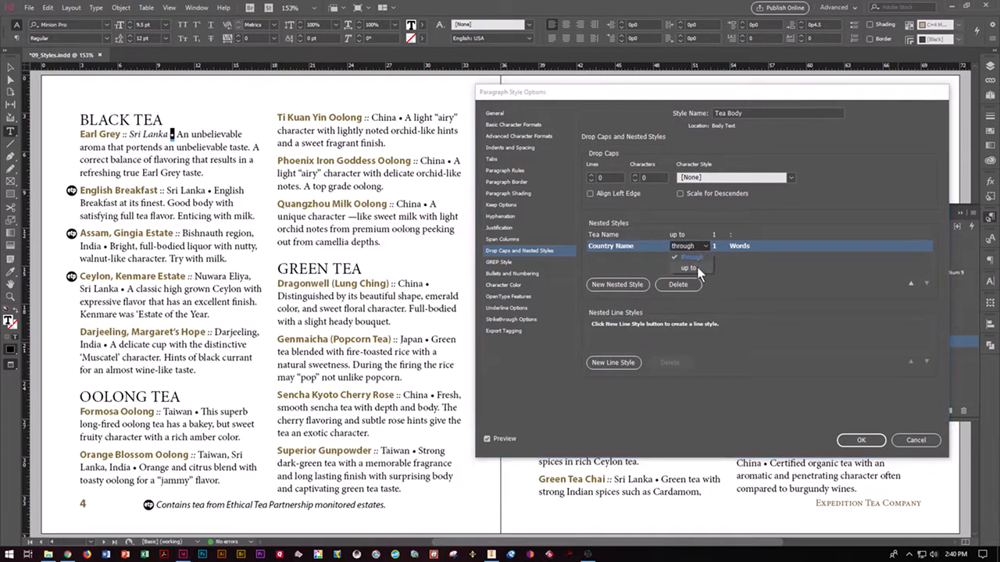
left_click(689, 268)
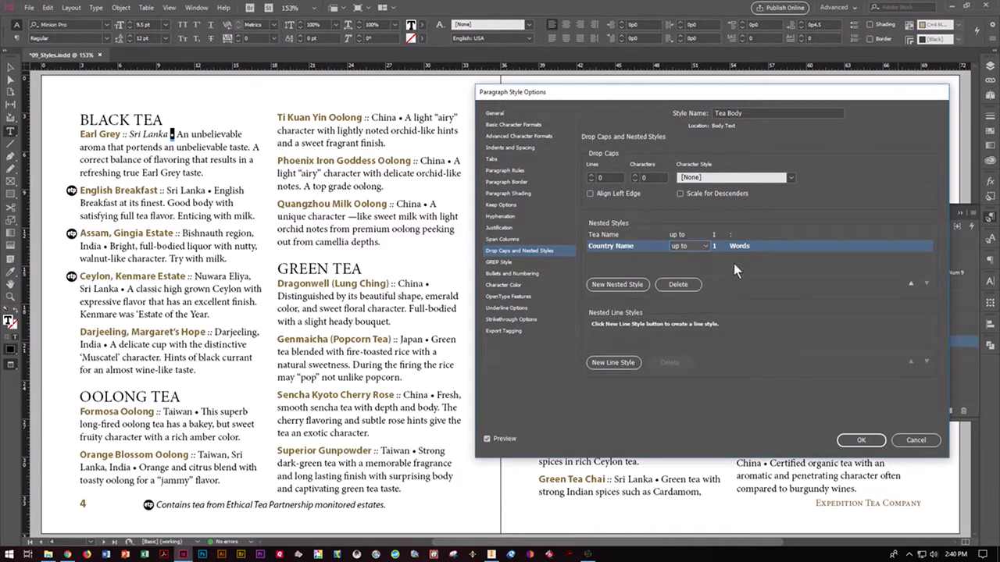
left_click(737, 246)
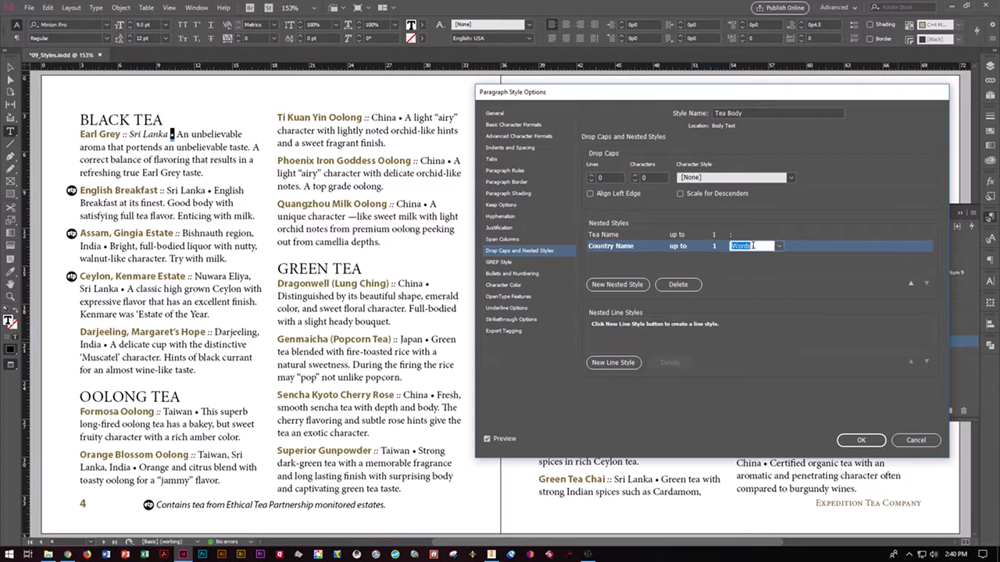
type("•")
left_click(860, 441)
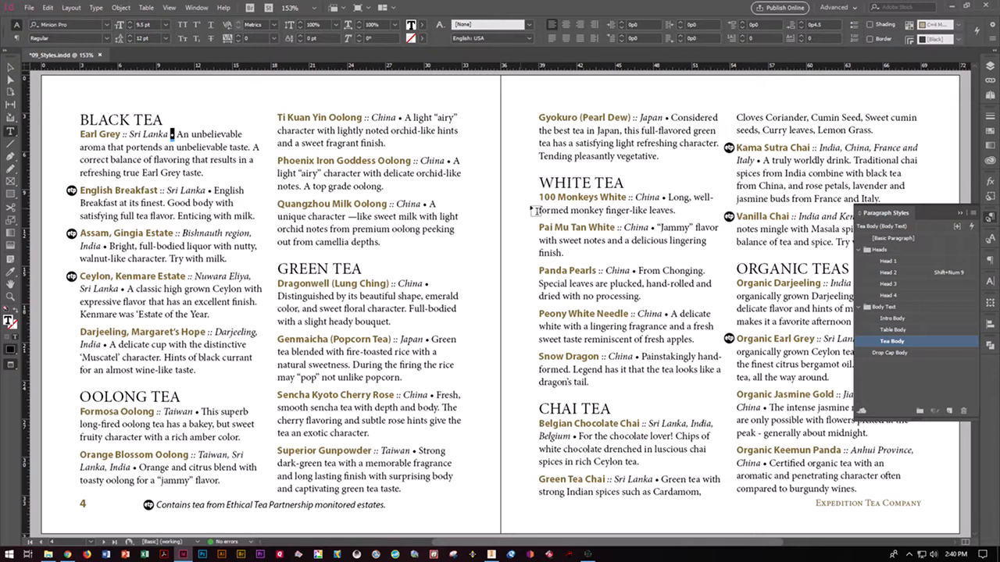
Step: Add a [None] nested style through 2 ":" to Tea Body, move it between Tea Name and Country Name, and accept the options
double_click(892, 341)
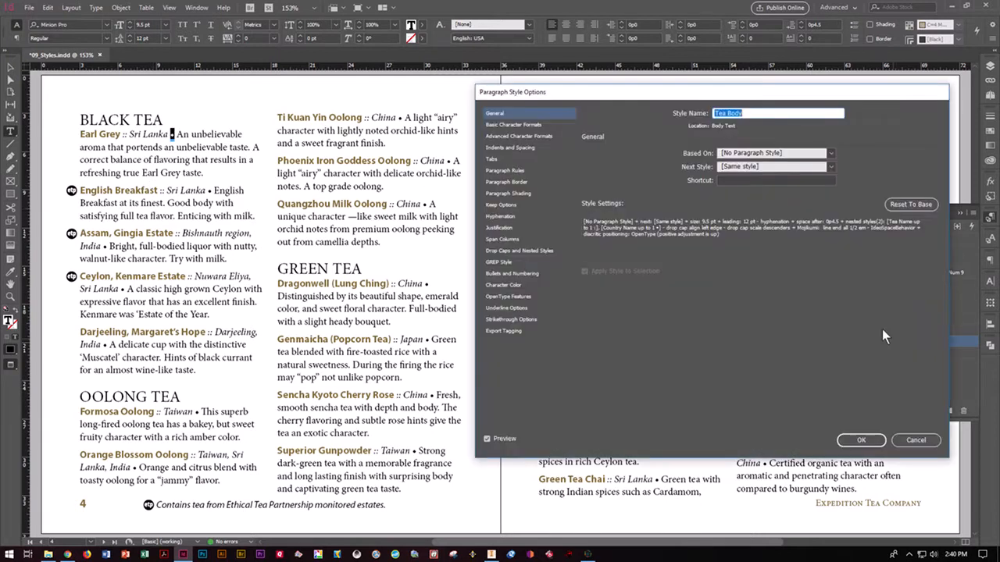
left_click(515, 250)
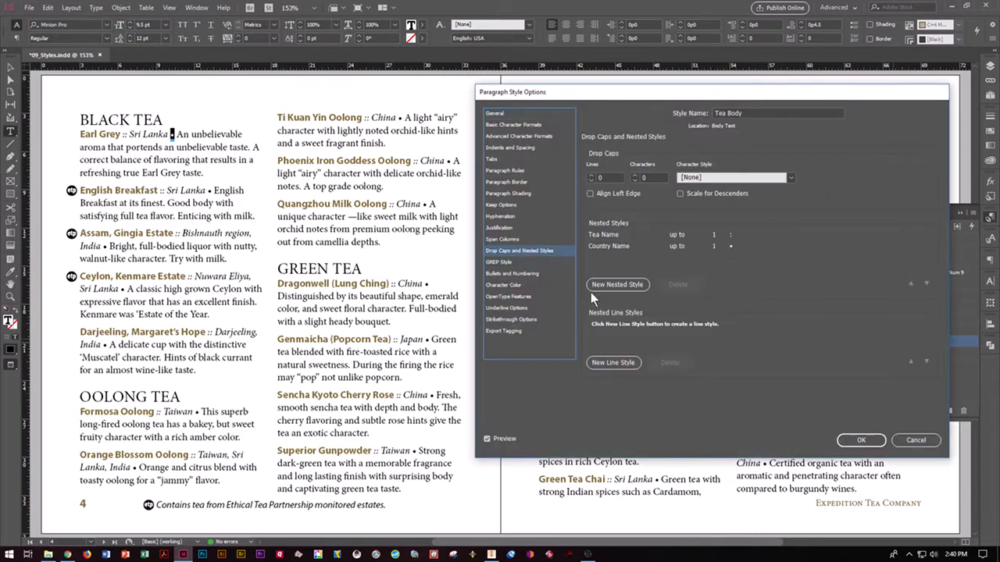
left_click(603, 285)
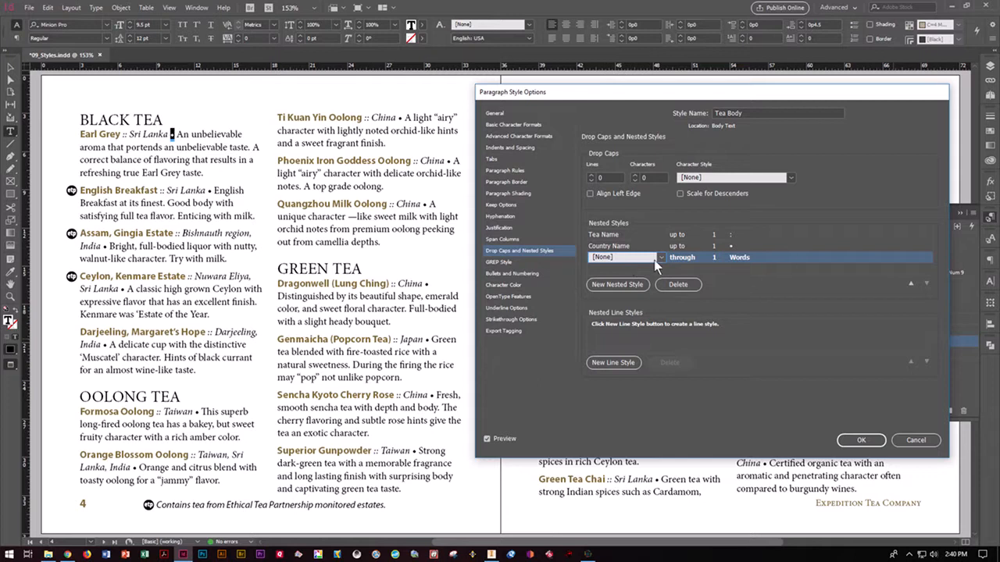
left_click(714, 258)
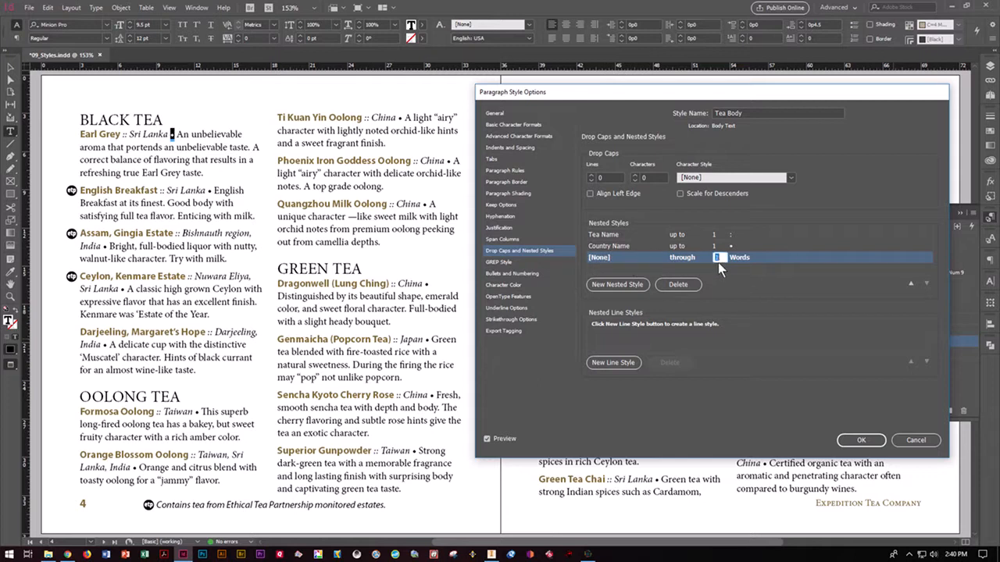
type("2")
left_click(742, 257)
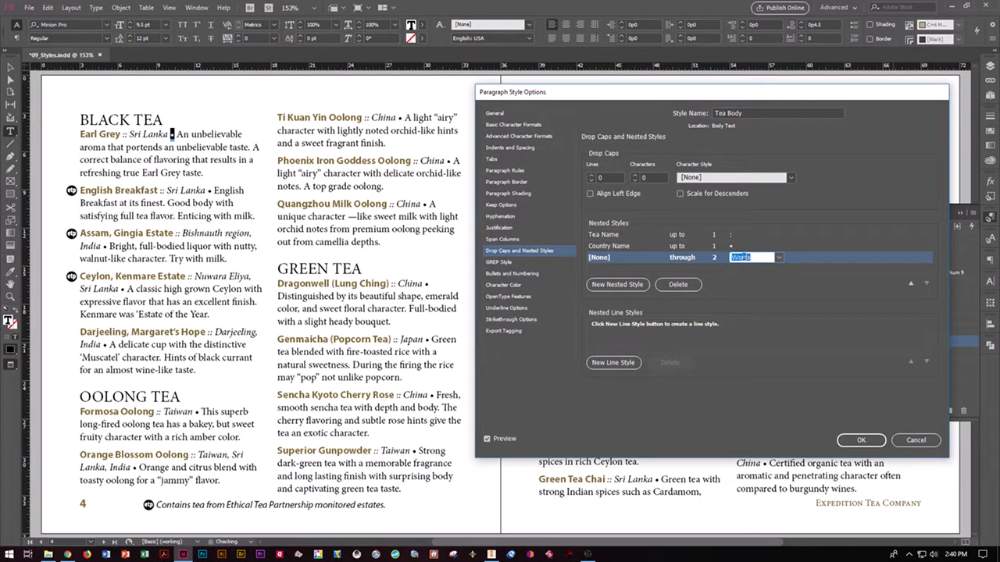
type(":")
left_click(909, 283)
left_click(909, 284)
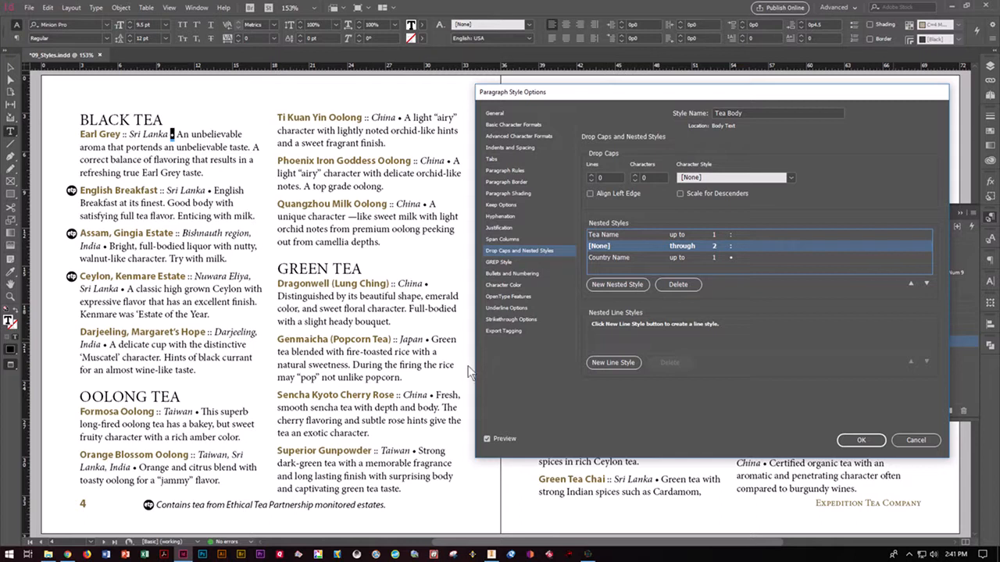
left_click(855, 441)
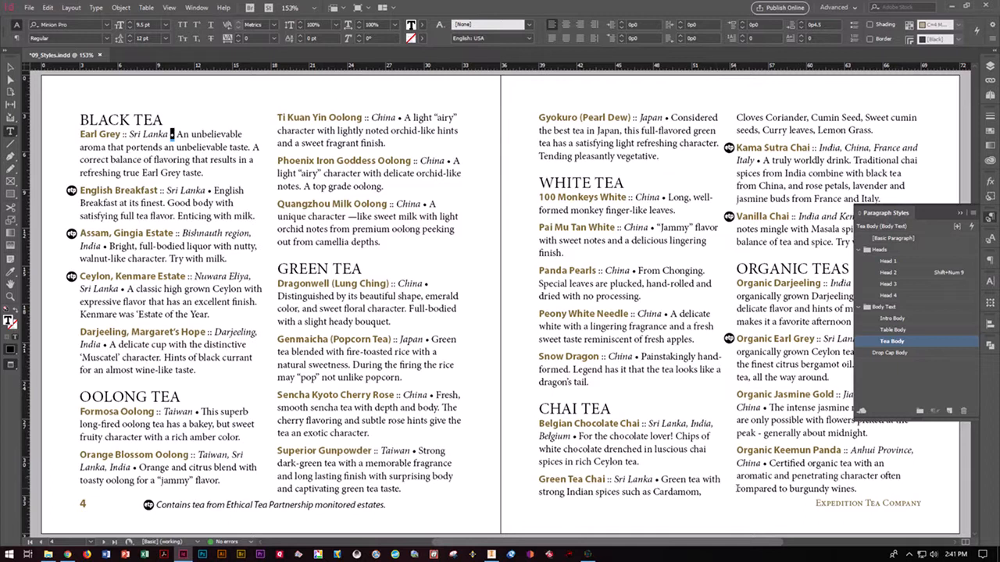
Step: Lock the etp Type layer and deselect the tea list's text frame with the Selection tool
left_click(990, 67)
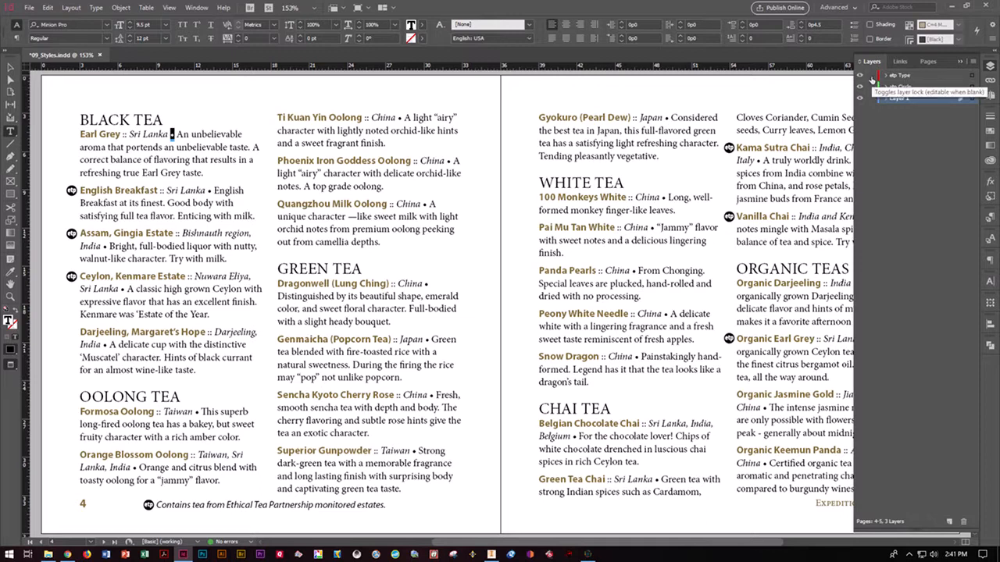
left_click(870, 76)
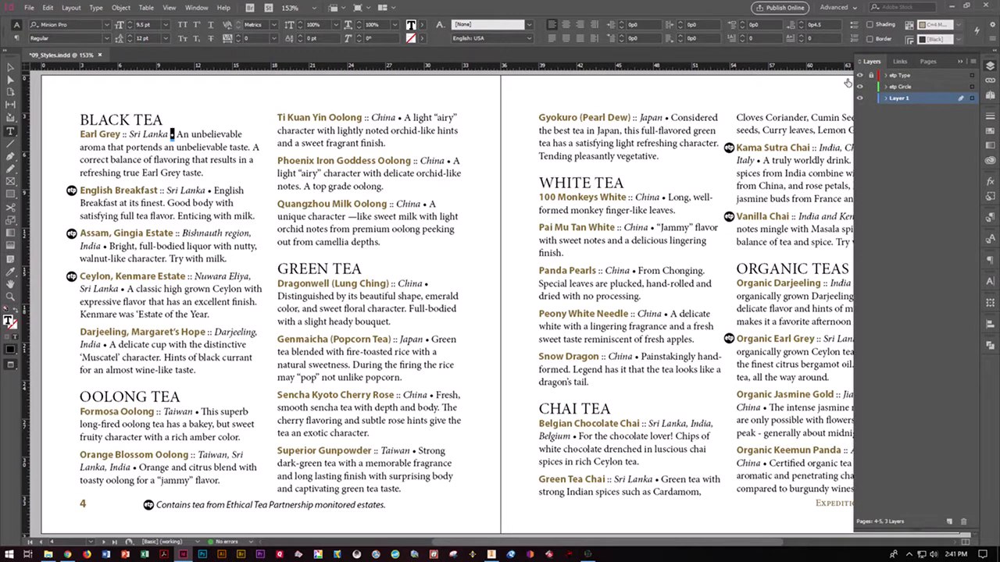
left_click(11, 69)
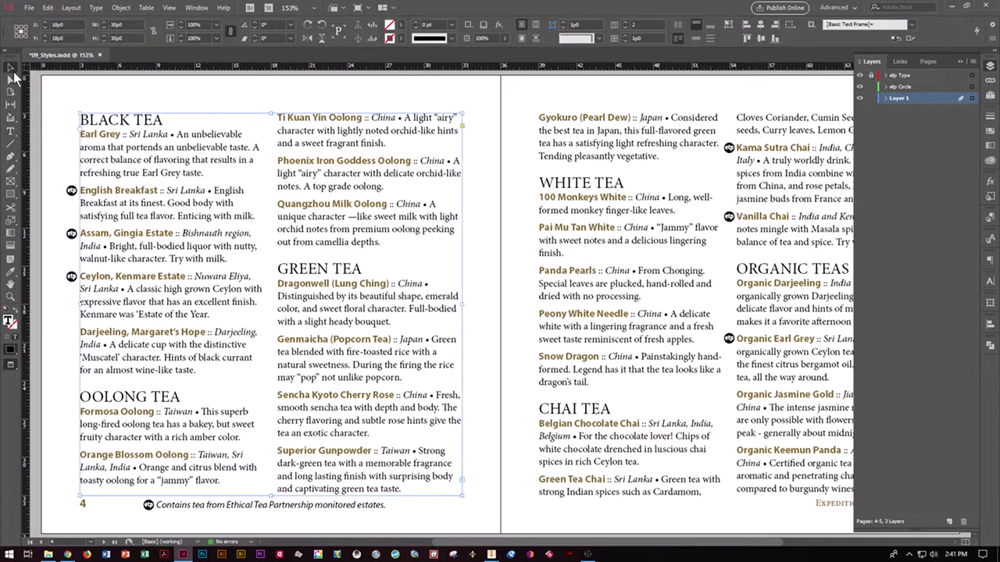
left_click(33, 93)
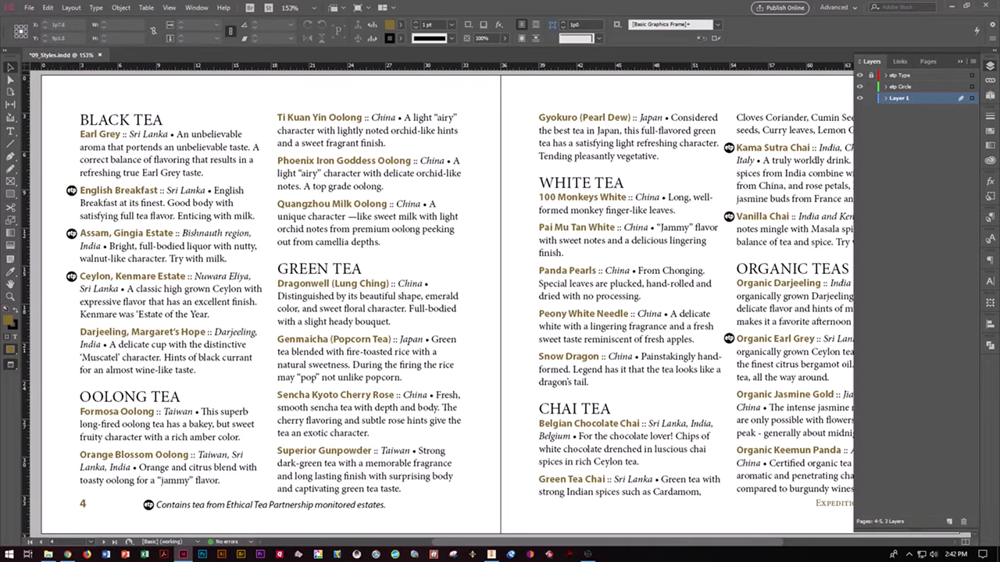
Step: Fill the etp circle beside the English Breakfast entry with the C=43 M=49 Y=100 K=22 swatch
left_click(71, 191)
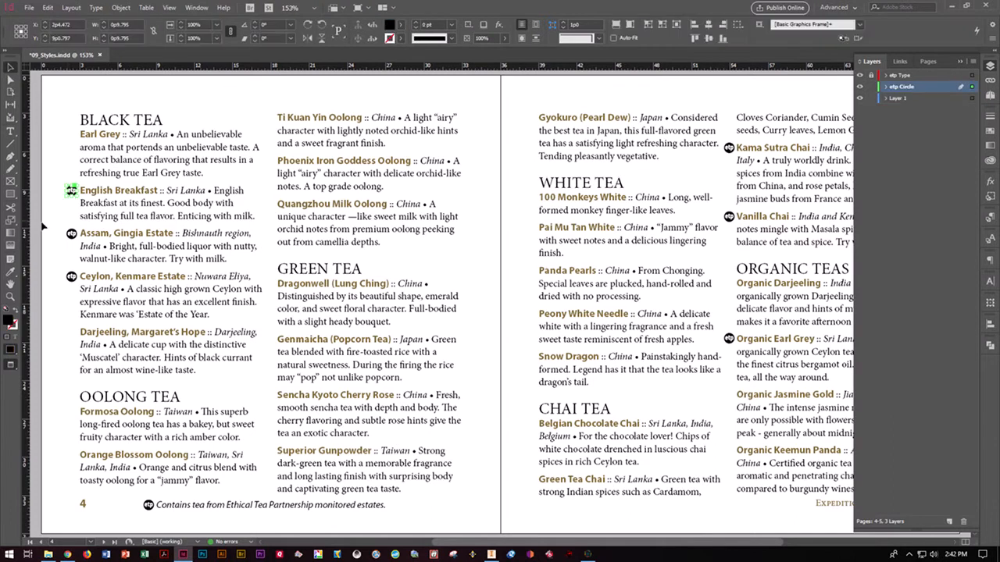
key("ctrl+equal")
key("ctrl+alt+equal")
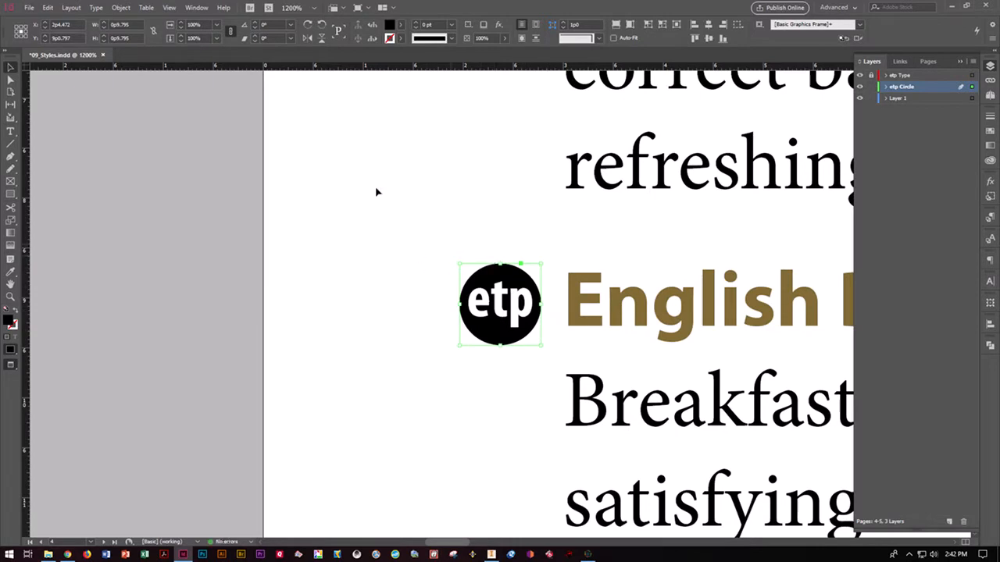
left_click(196, 9)
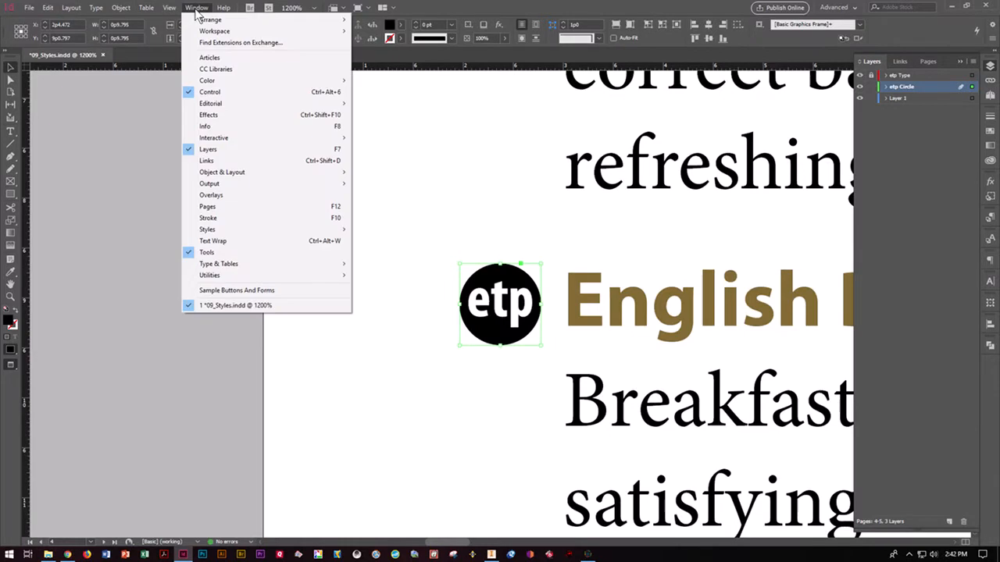
mouse_move(231, 82)
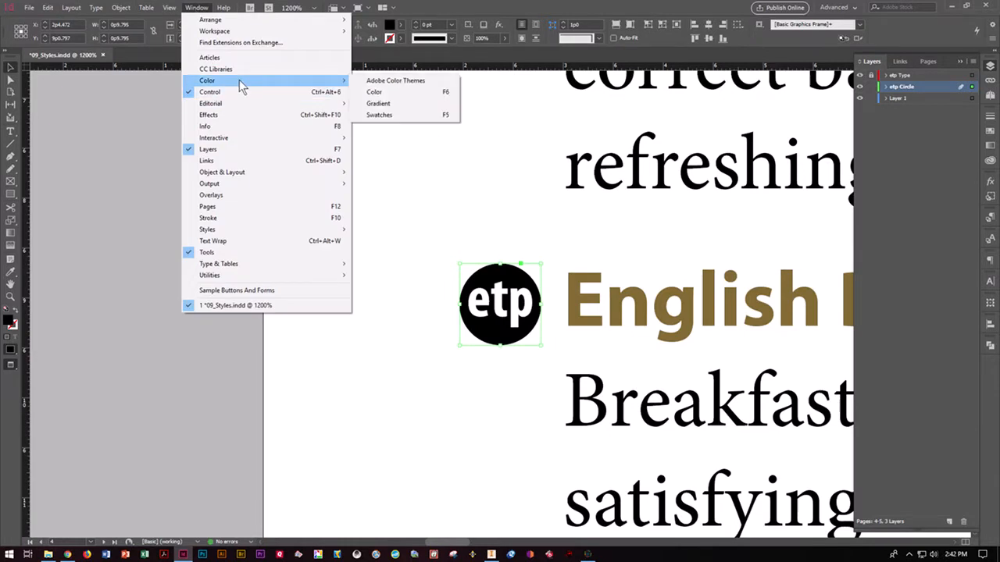
left_click(374, 116)
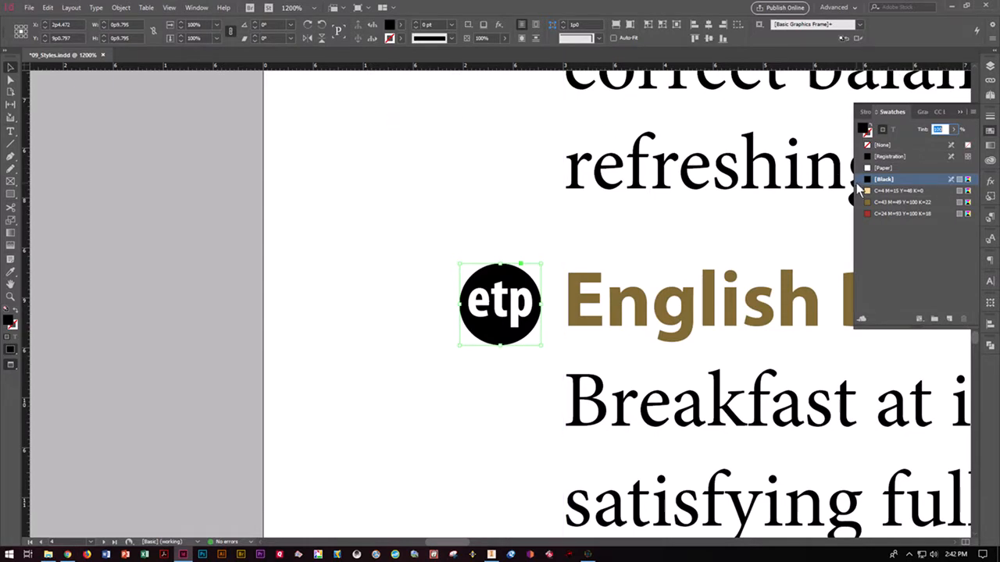
left_click(898, 202)
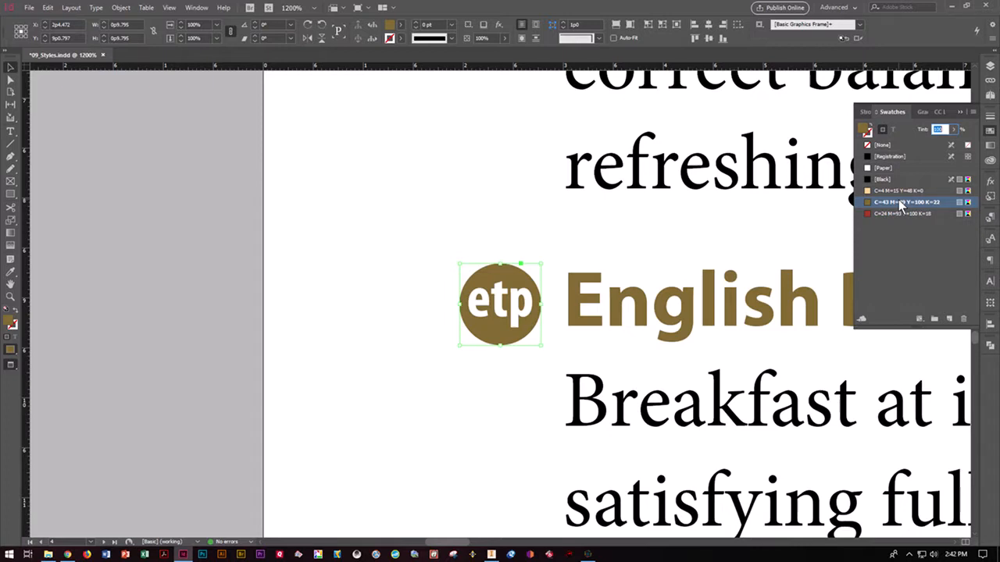
Step: Add a drop shadow to the selected etp circle with X and Y offsets of 0p2
left_click(117, 8)
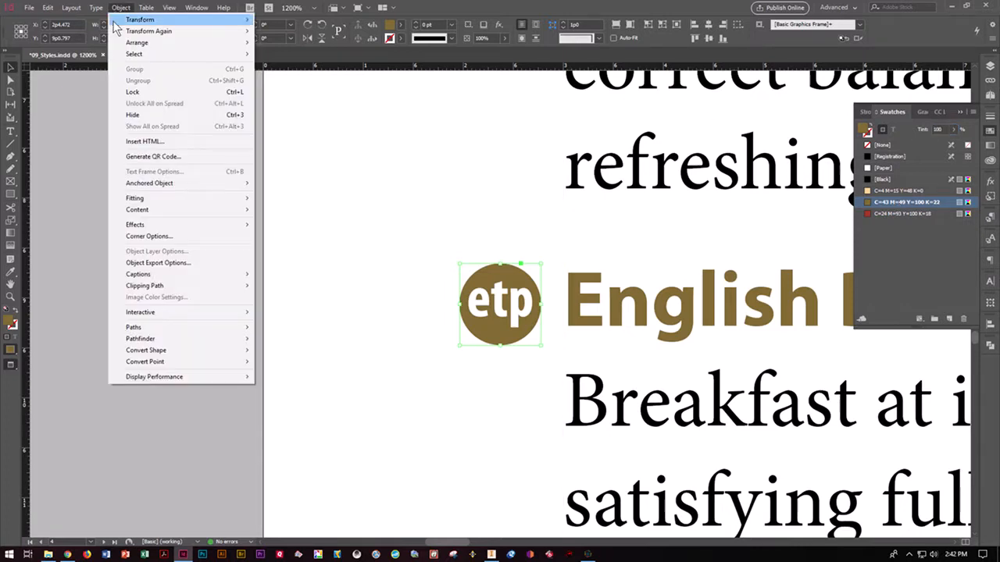
mouse_move(147, 227)
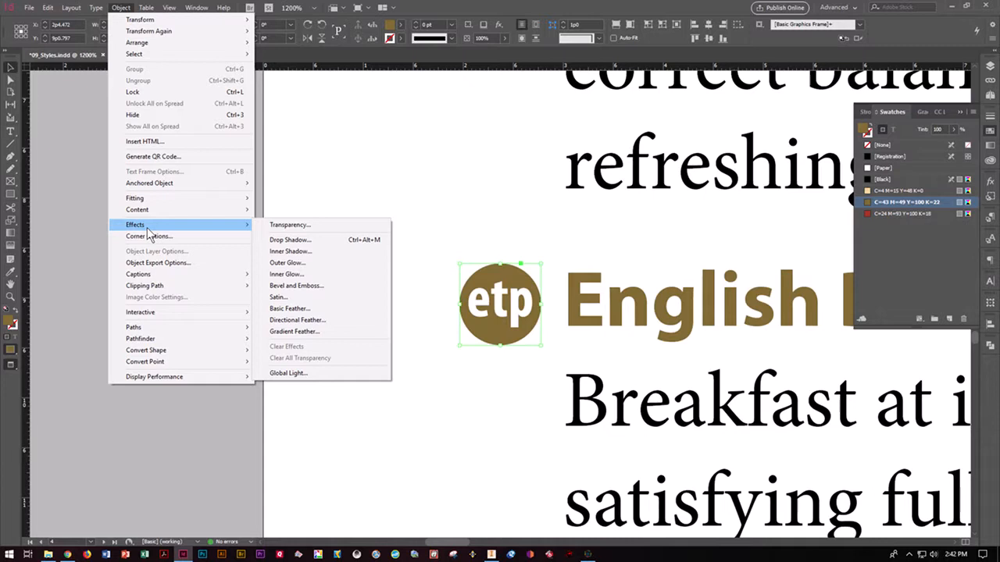
left_click(289, 241)
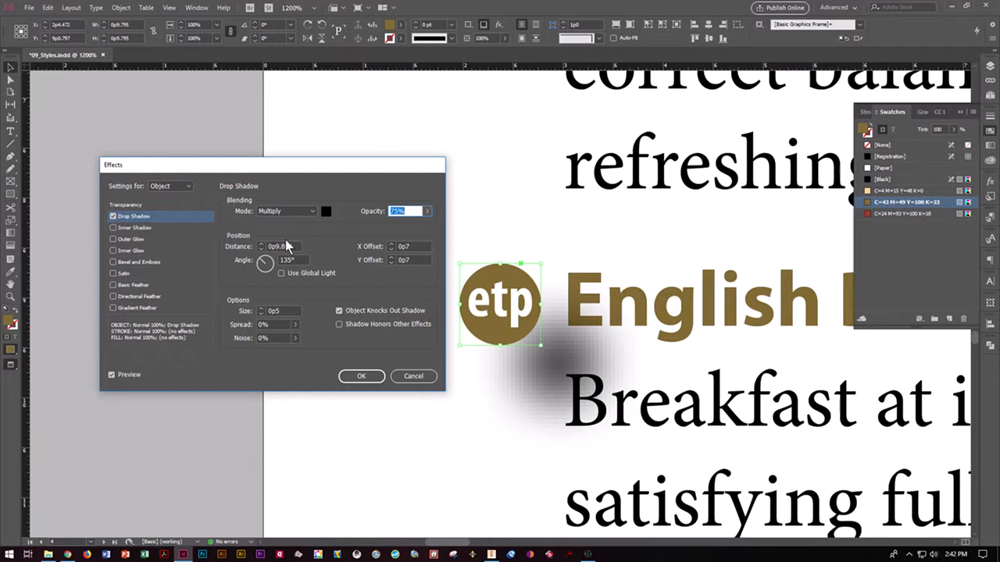
left_click(414, 247)
key("BackSpace")
type("2")
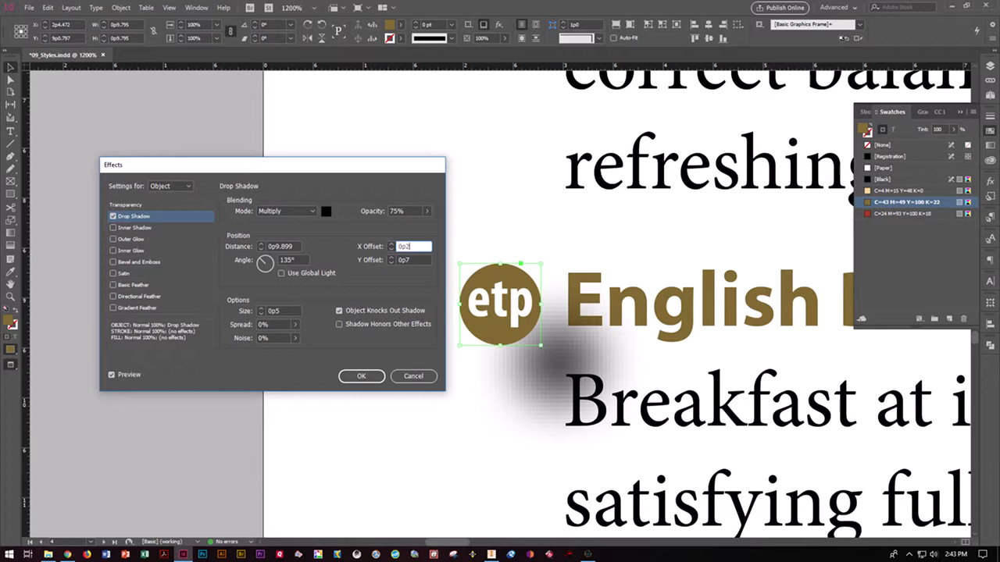
left_click(425, 261)
key("BackSpace")
type("2")
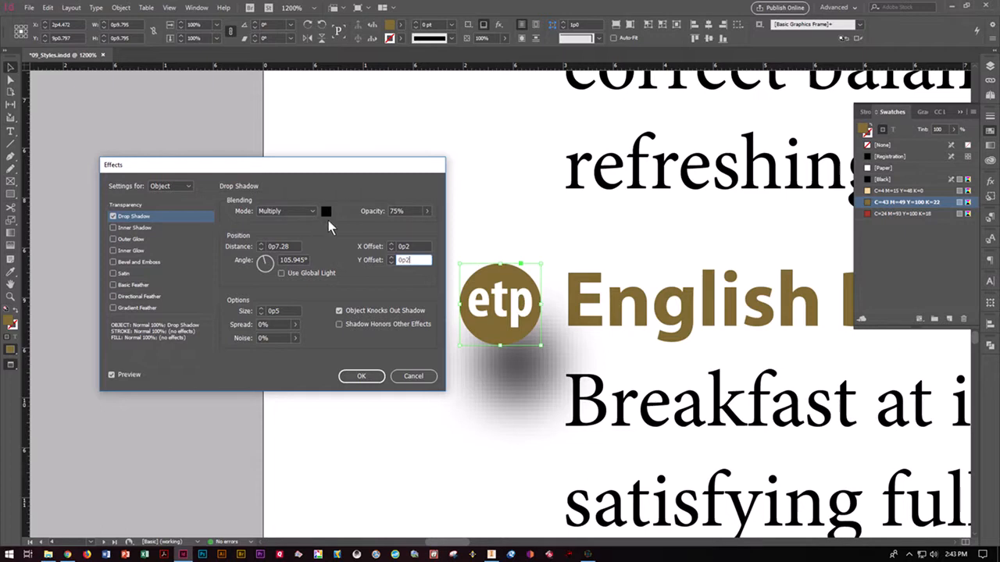
left_click(358, 376)
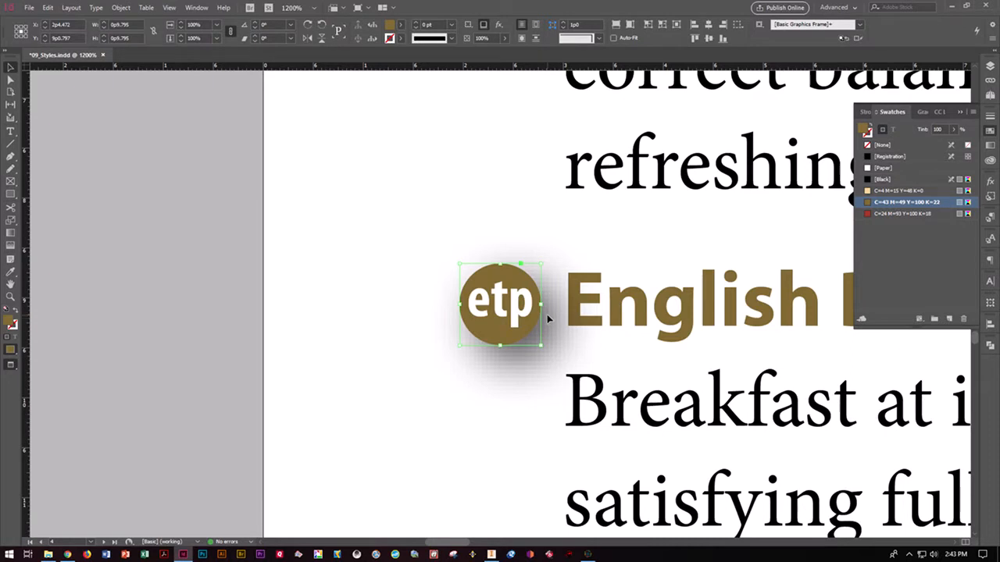
Step: Create an object style named ETP Symbol from the formatted etp circle and apply it to the selection
scroll(547, 314, "down", 5)
scroll(545, 310, "up", 5)
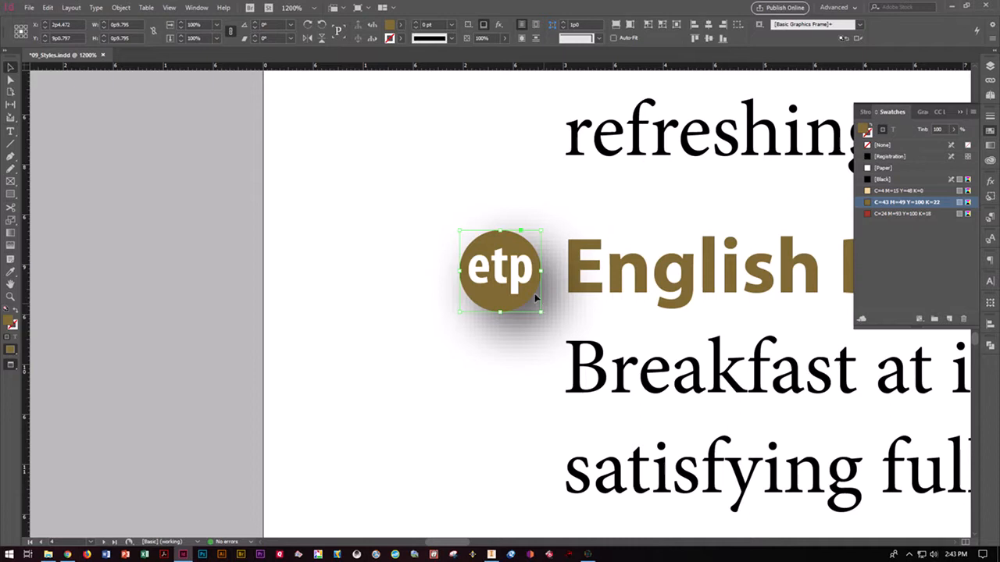
left_click(198, 9)
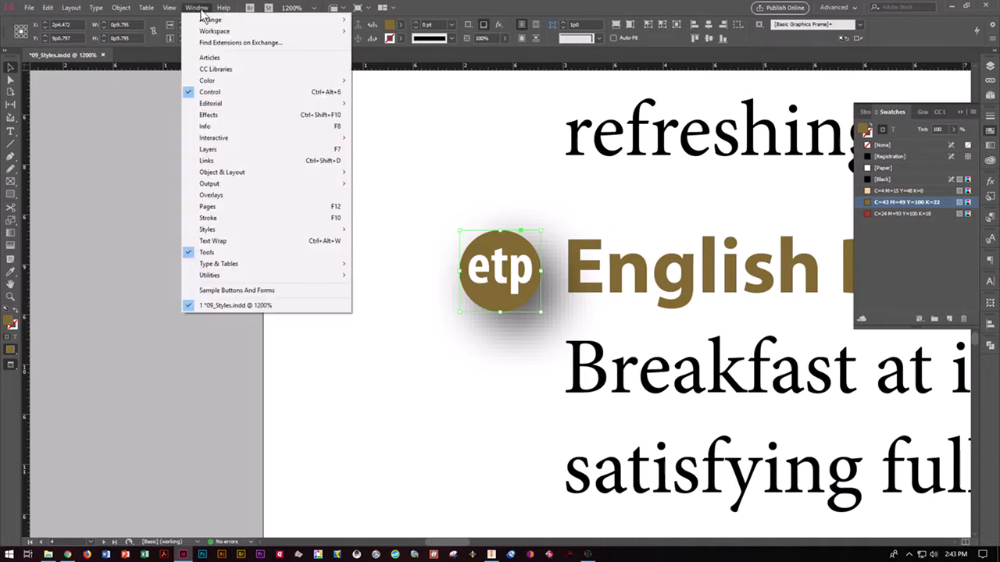
mouse_move(212, 231)
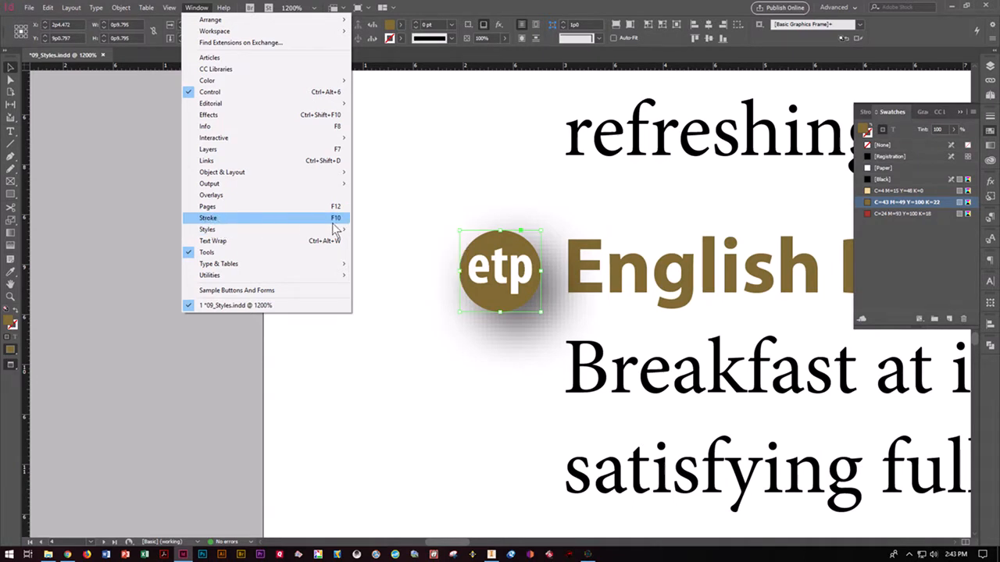
left_click(384, 252)
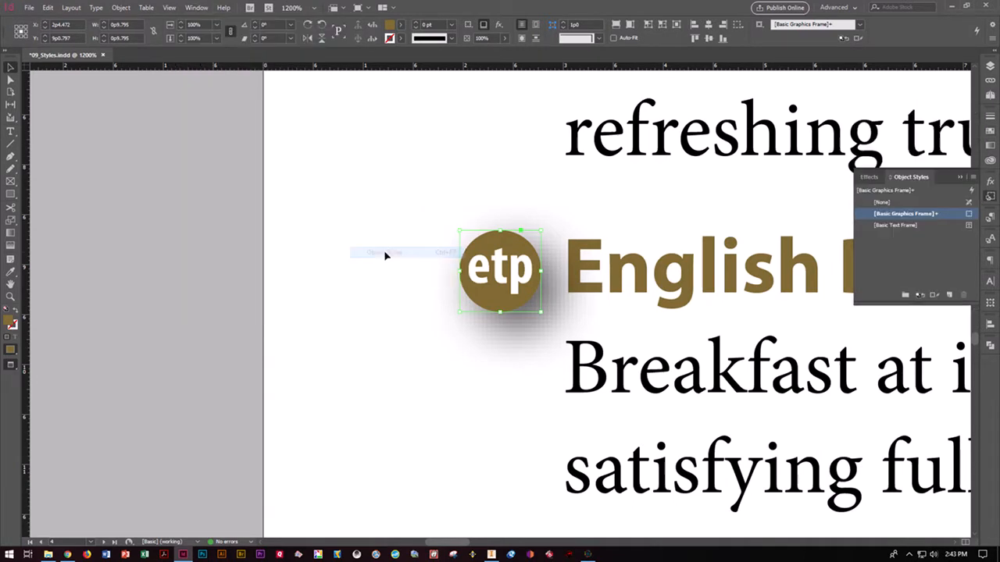
left_click(950, 297, "alt")
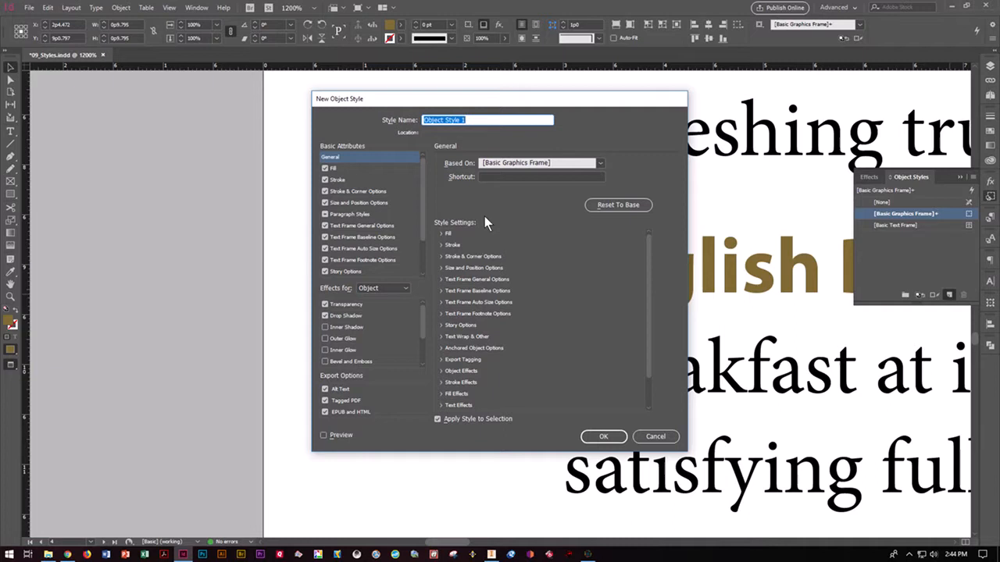
key("BackSpace")
type("ETP Symbol")
left_click_drag(481, 103, 236, 96)
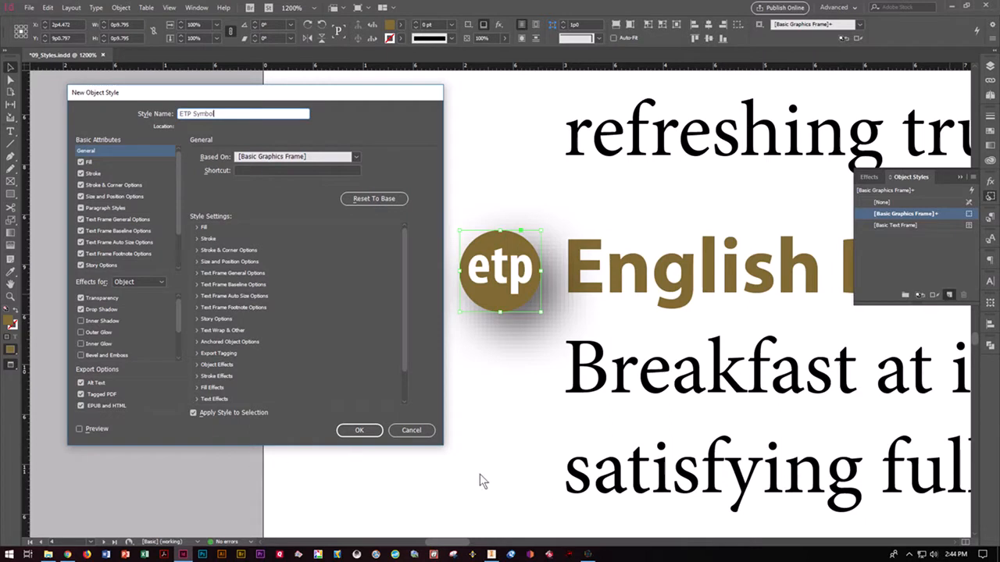
left_click(361, 431)
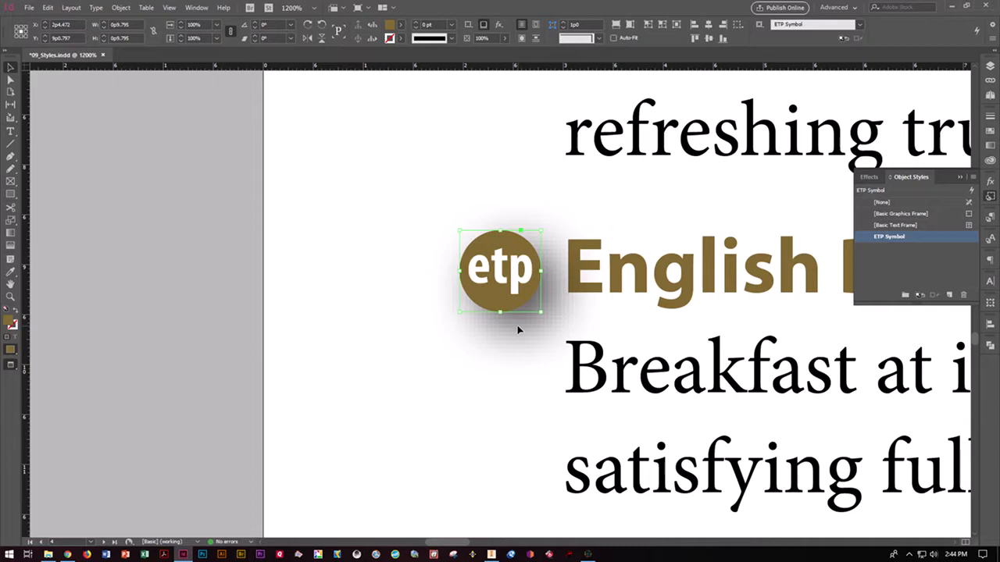
Step: Change the etp circle's drop shadow colour to the C=24 M=93 Y=100 K=18 swatch
left_click(121, 9)
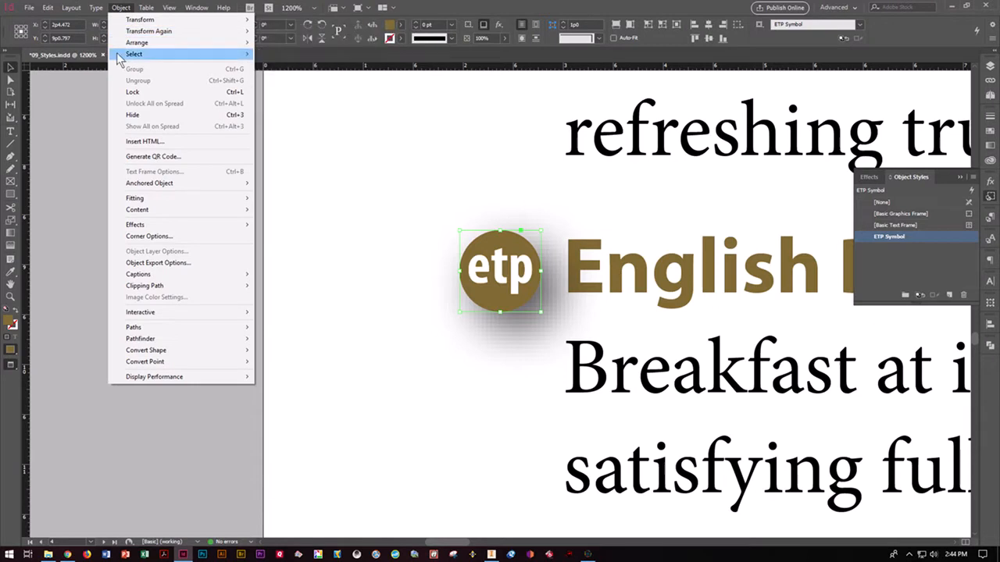
mouse_move(133, 225)
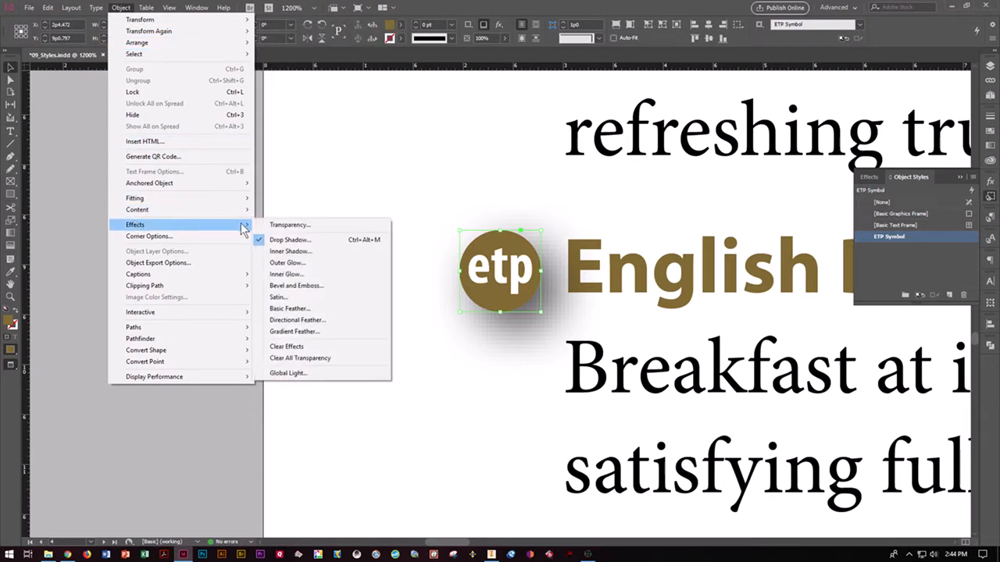
left_click(279, 239)
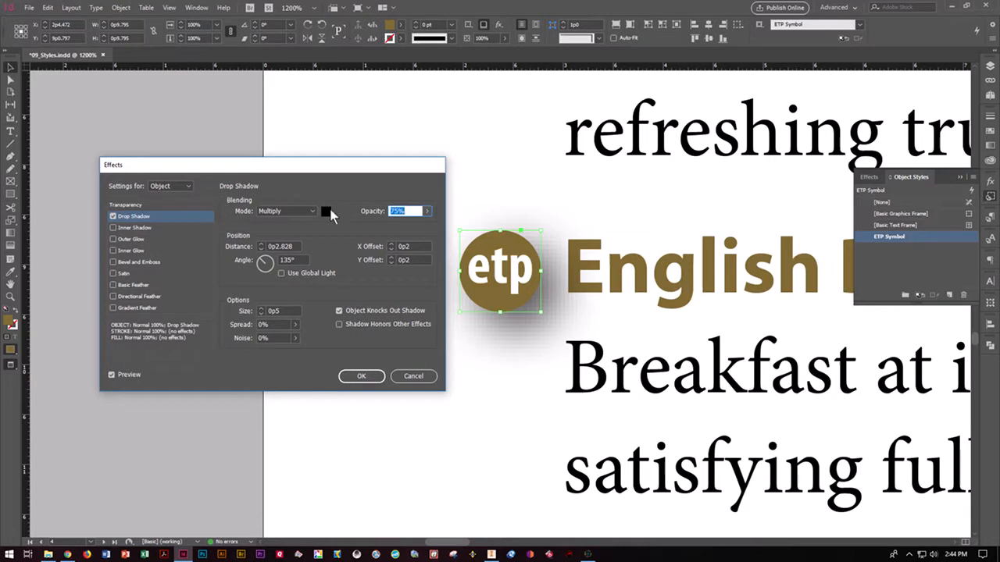
left_click(326, 212)
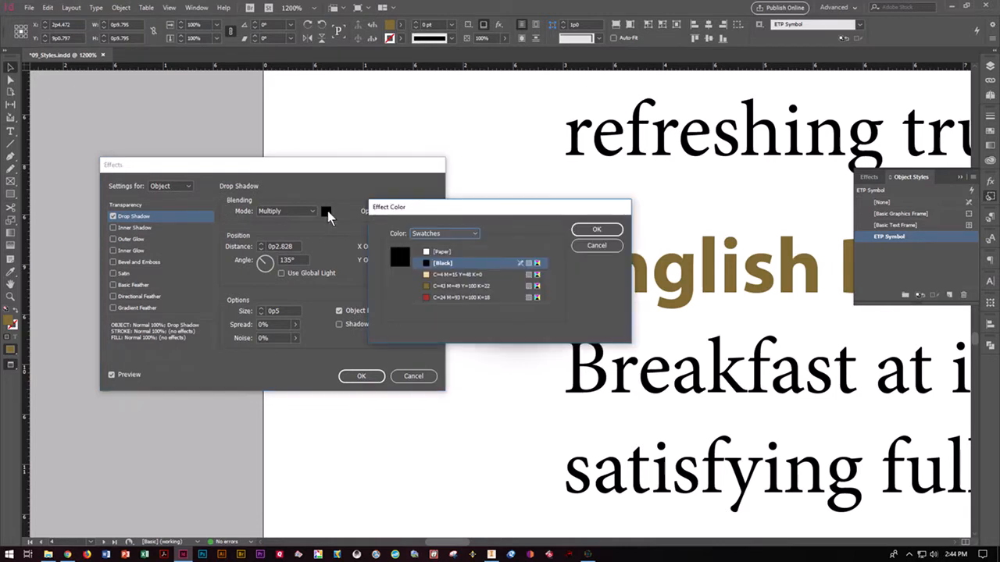
left_click(443, 299)
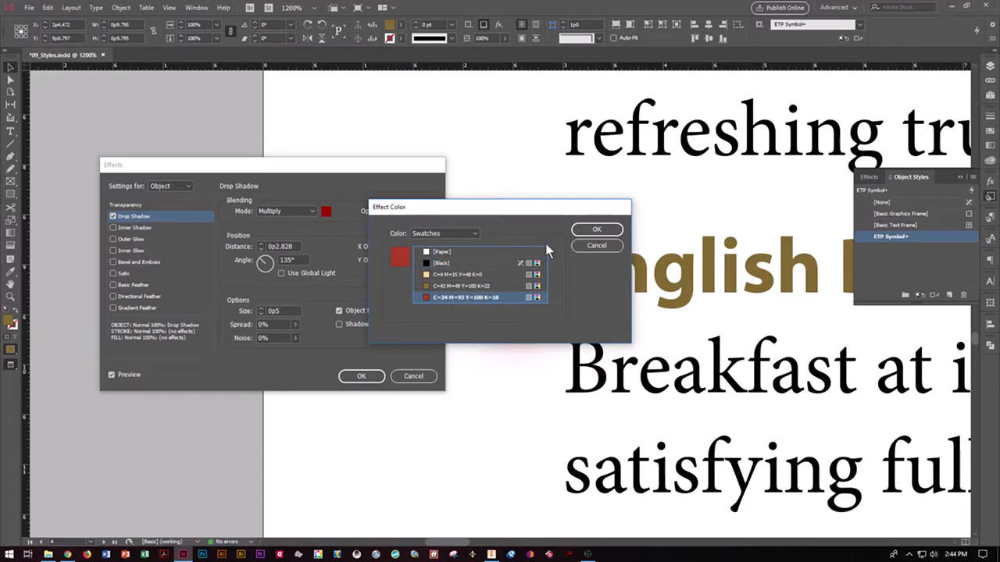
left_click(583, 233)
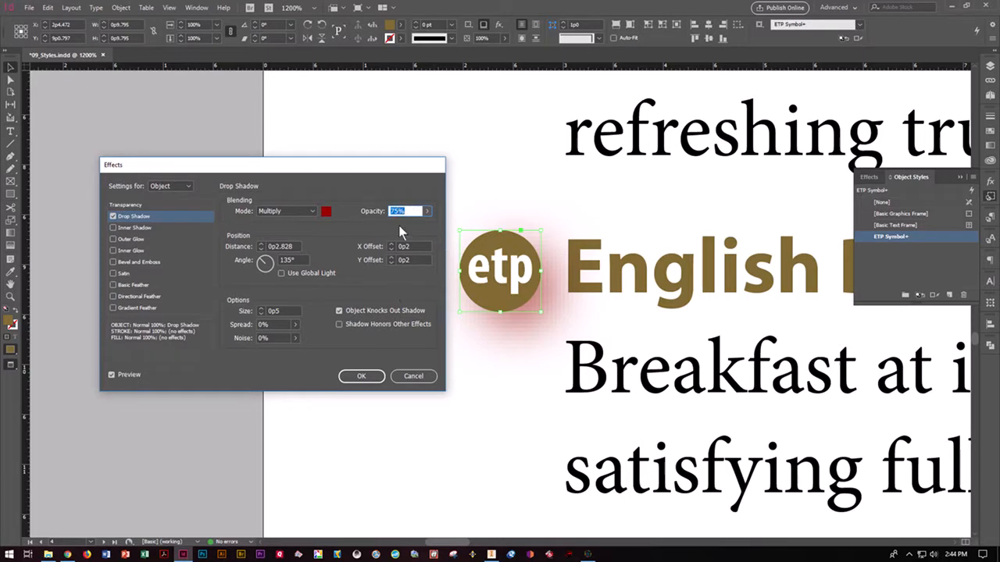
left_click(359, 376)
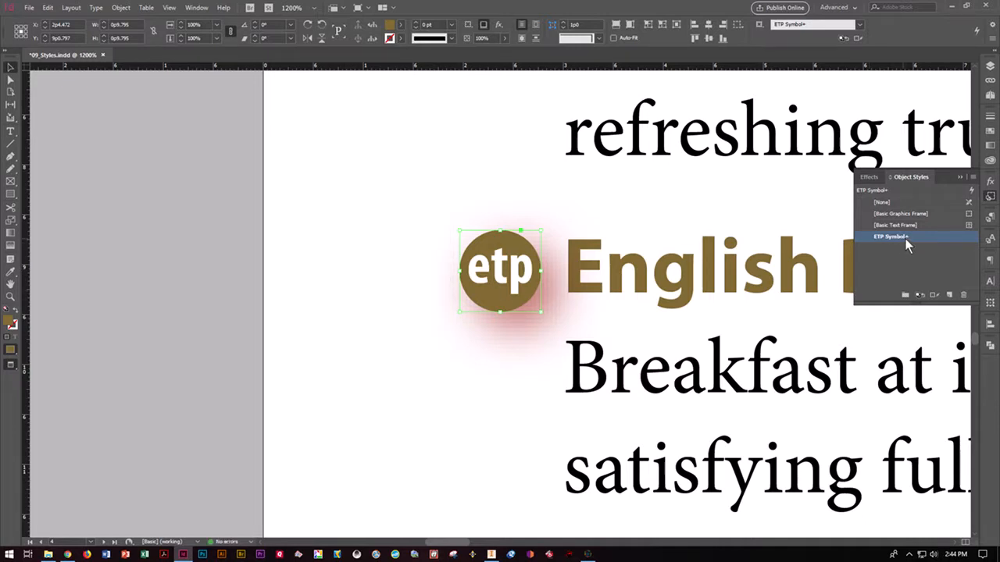
Step: Redefine the ETP Symbol object style from the modified etp circle and deselect the circle
mouse_move(907, 242)
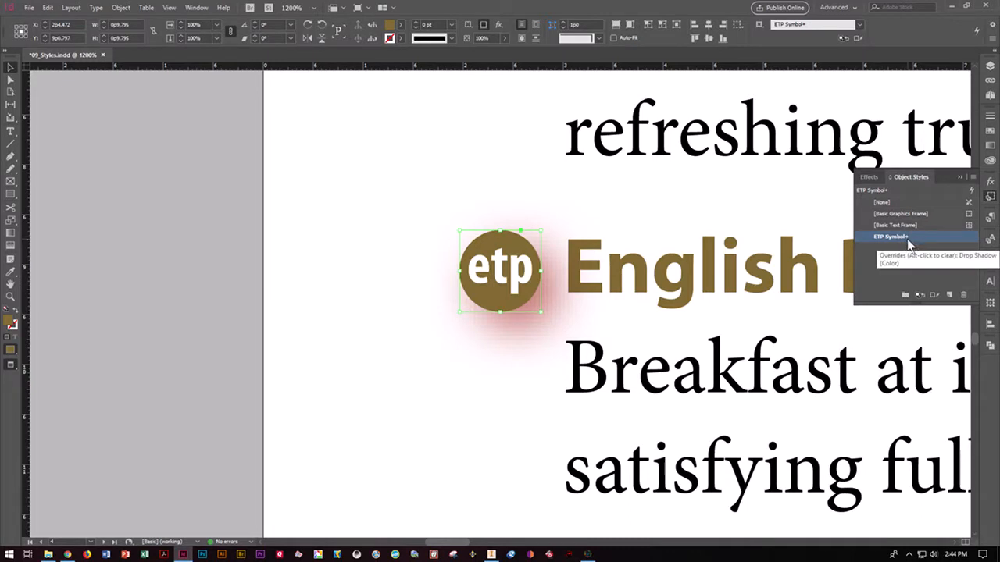
left_click(972, 178)
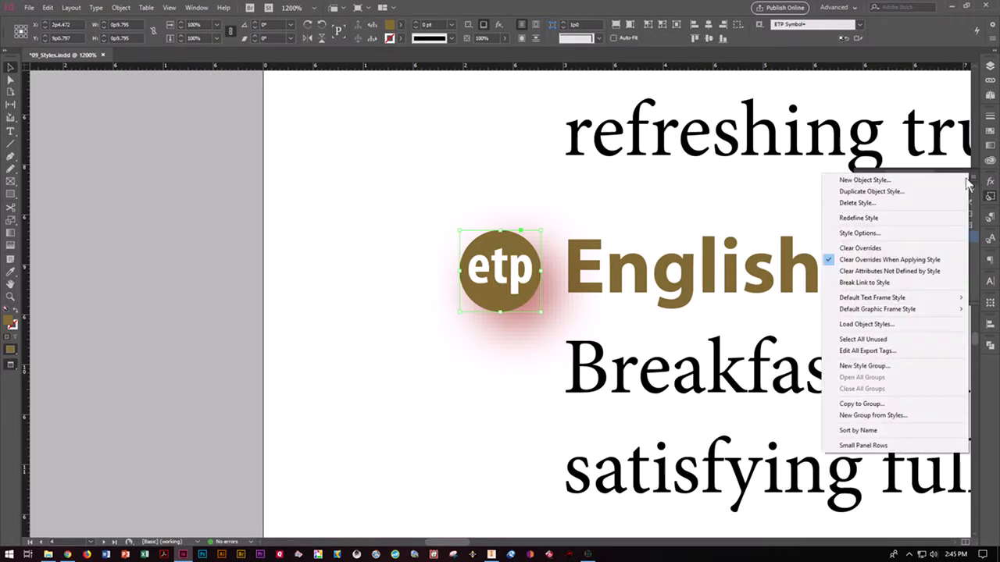
left_click(881, 219)
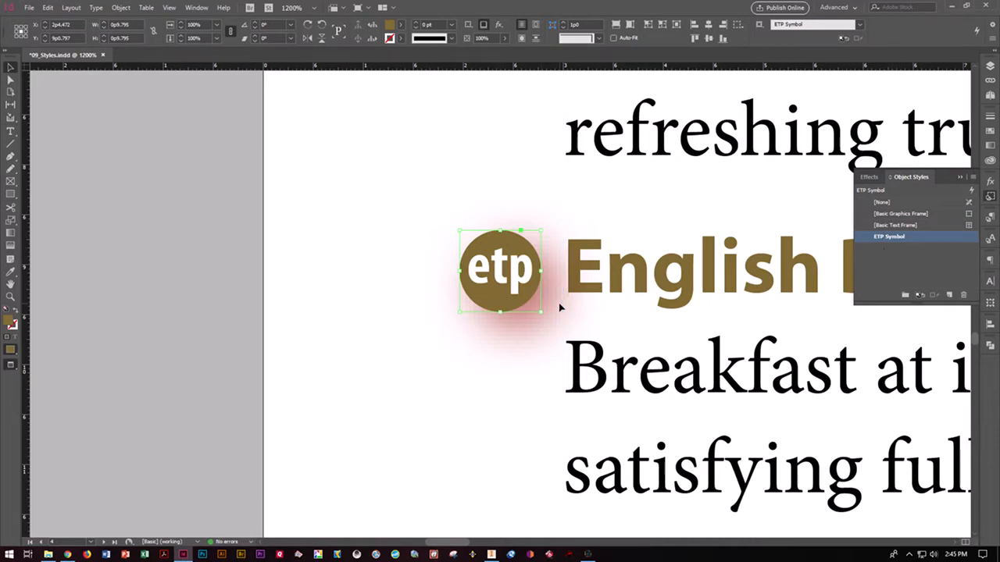
left_click(164, 199)
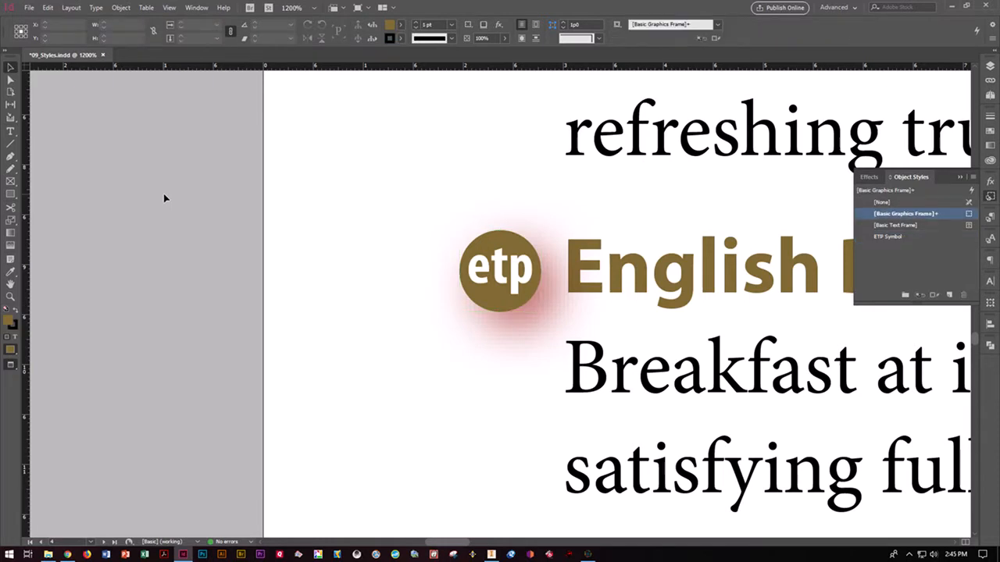
Step: Hide Layer 1 on the tea list spread to isolate the etp symbols
left_click(169, 9)
left_click(183, 95)
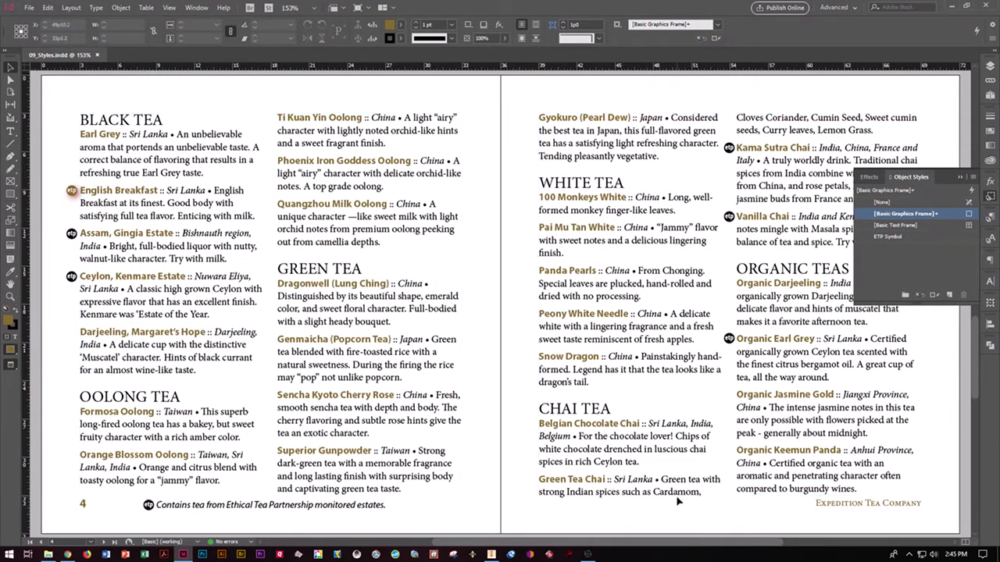
left_click(989, 70)
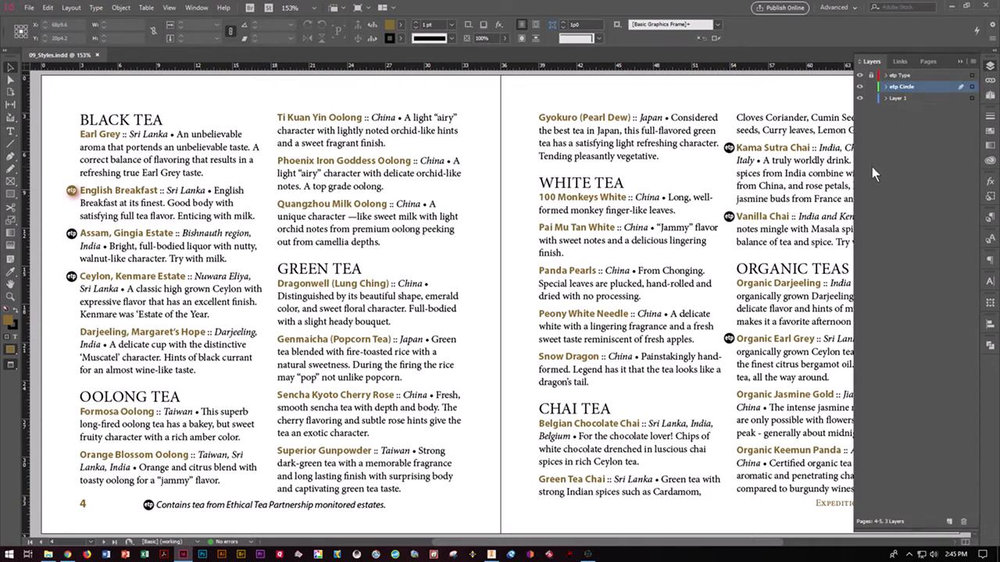
left_click(860, 98)
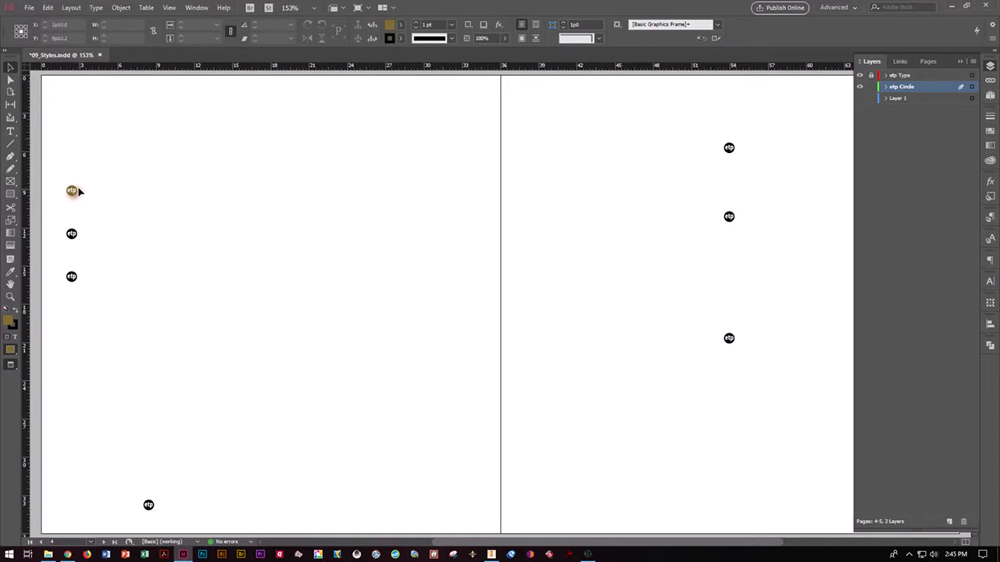
Step: Apply the ETP Symbol object style to all etp circles on the spread and deselect them
left_click(43, 8)
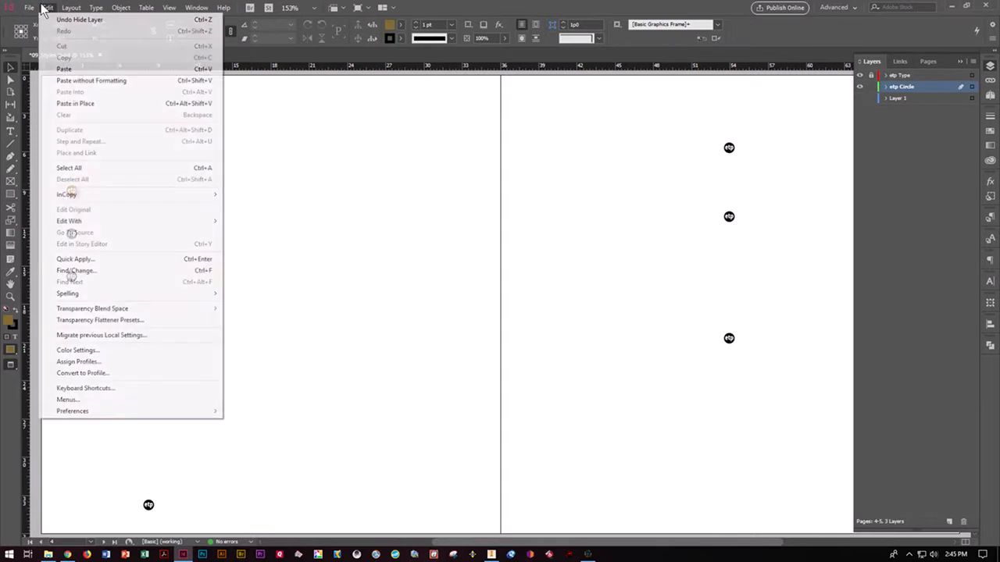
left_click(69, 166)
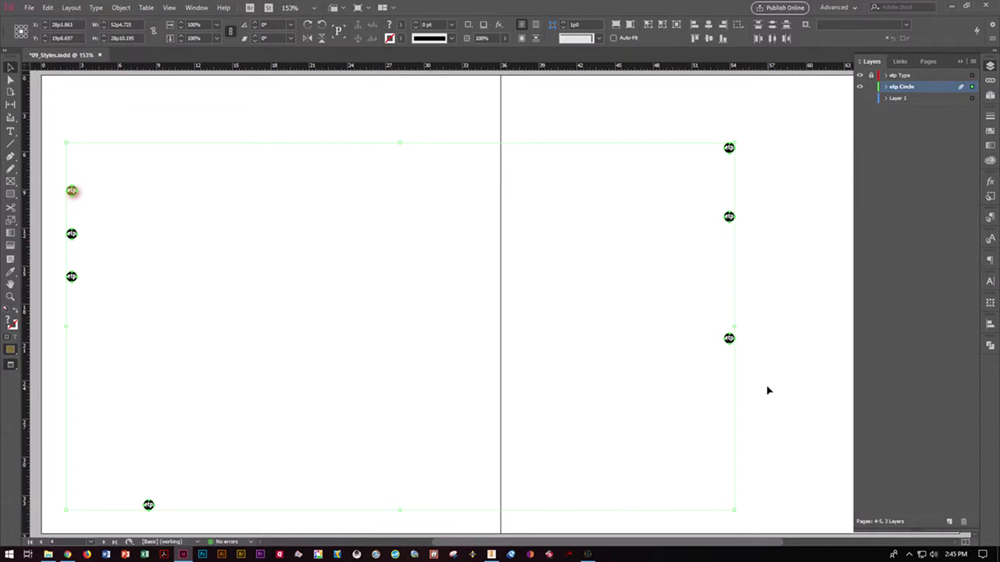
left_click(989, 198)
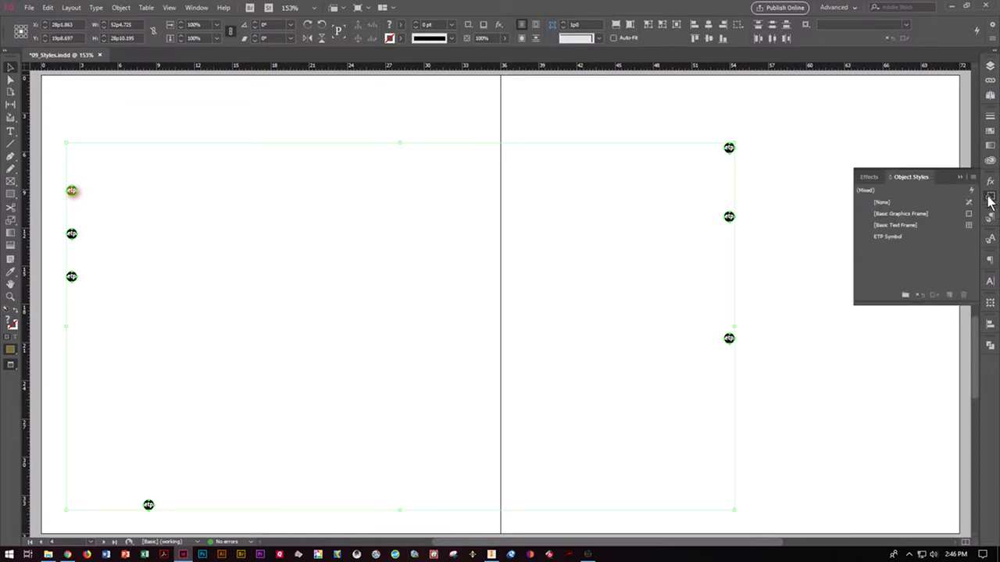
left_click(897, 236)
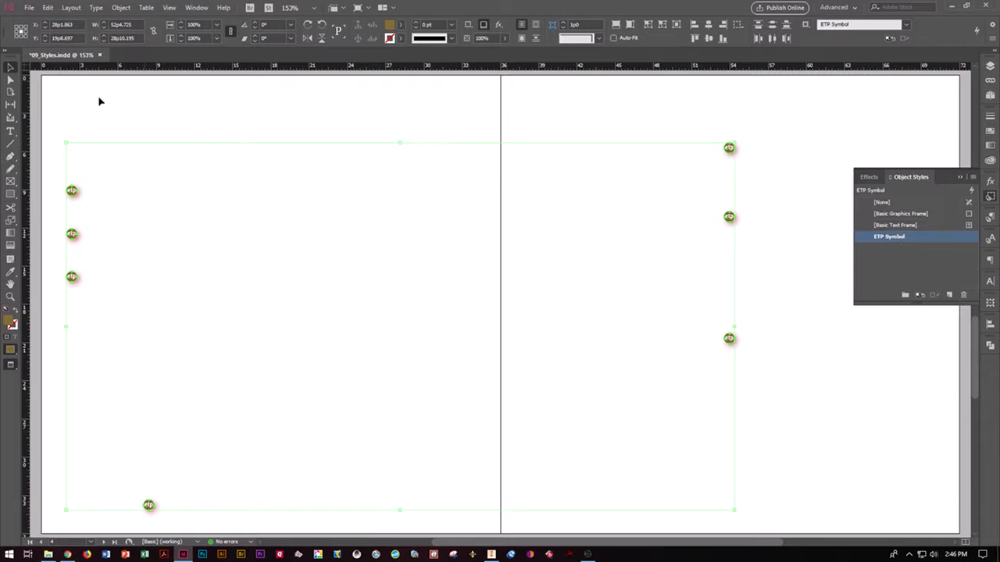
left_click(37, 96)
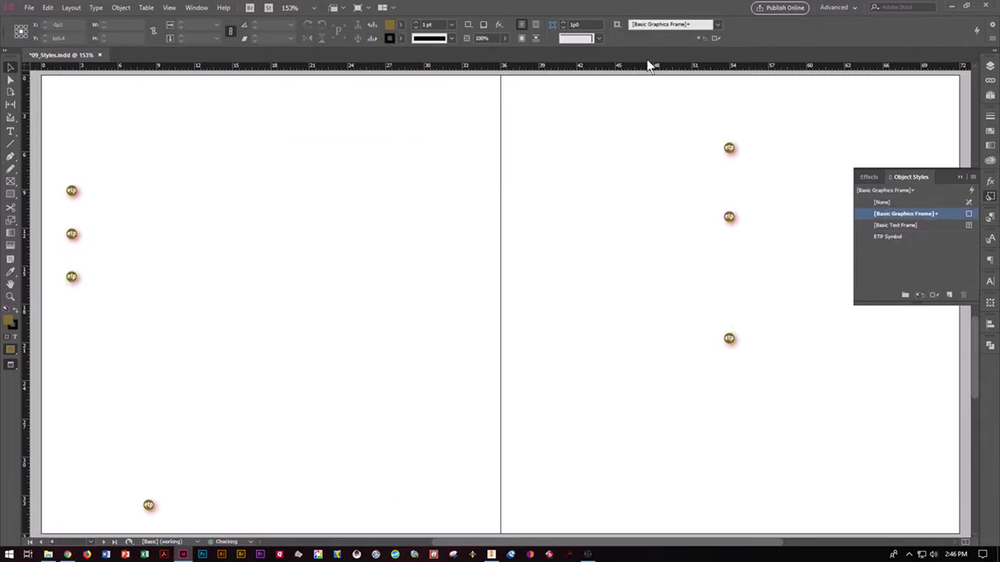
Step: Make Layer 1 visible again and bring up the document's page thumbnails
left_click(990, 67)
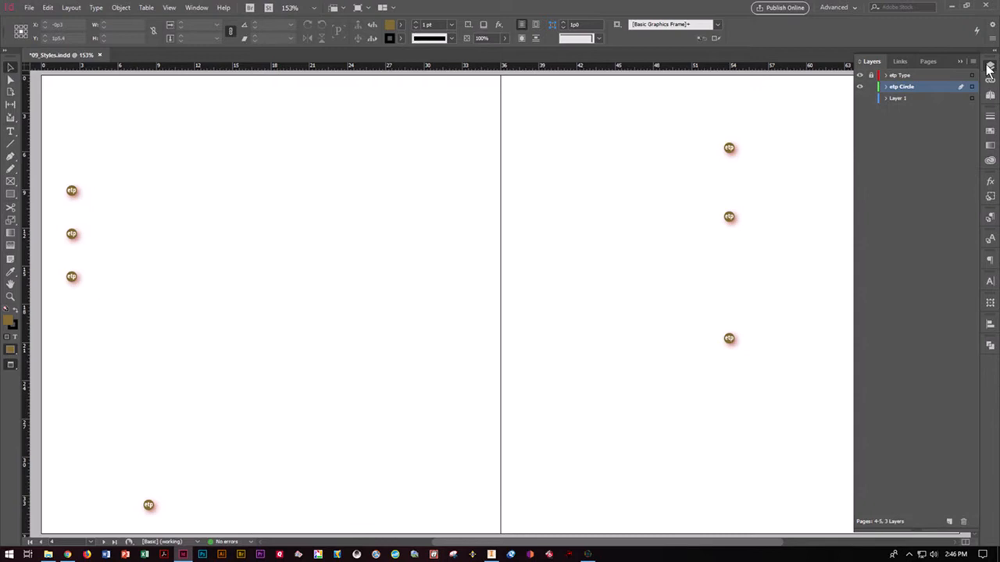
left_click(859, 98)
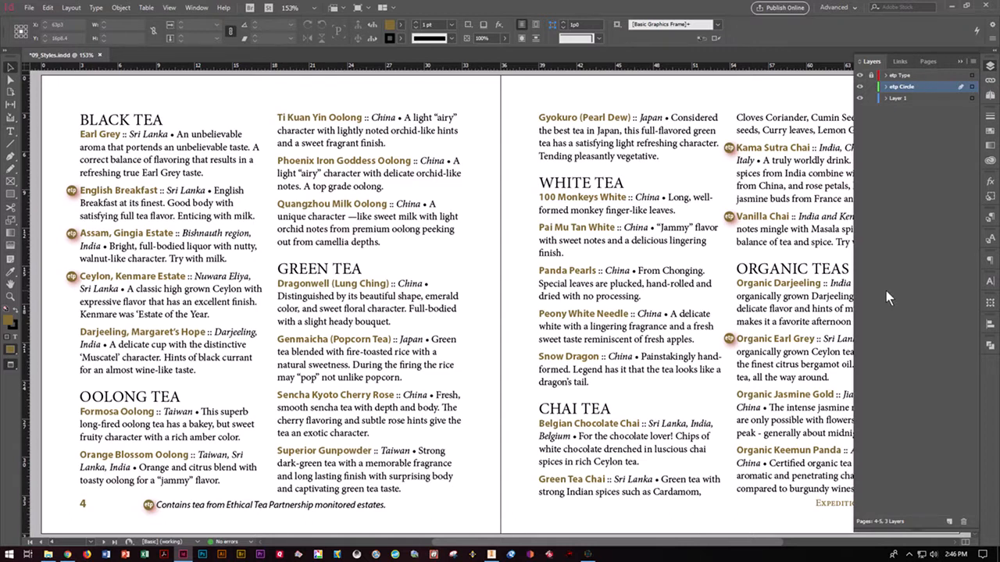
left_click(926, 62)
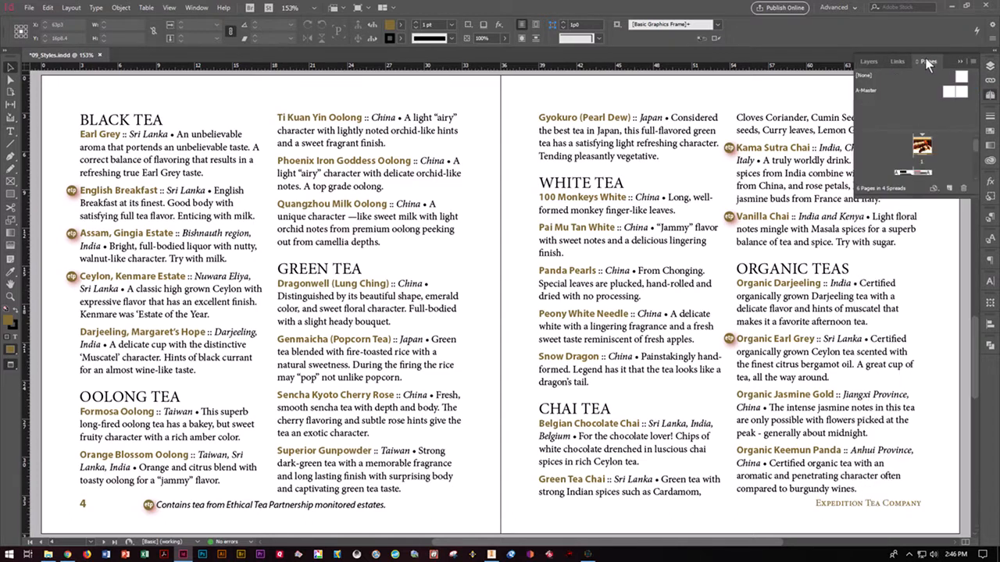
Step: Enlarge the page thumbnails area and go to page 3, which holds the tea brewing table
left_click_drag(919, 197, 917, 389)
double_click(923, 180)
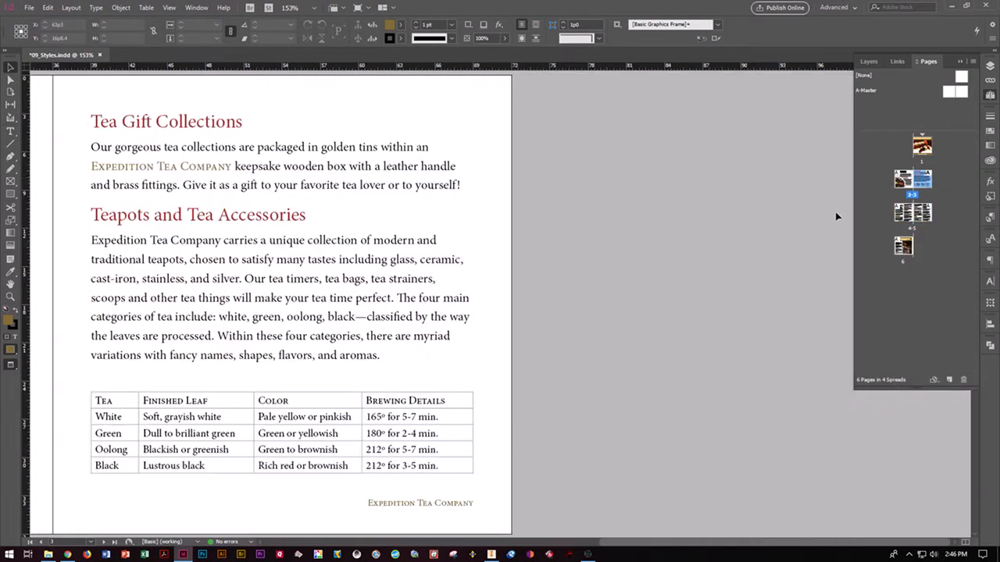
left_click(559, 430)
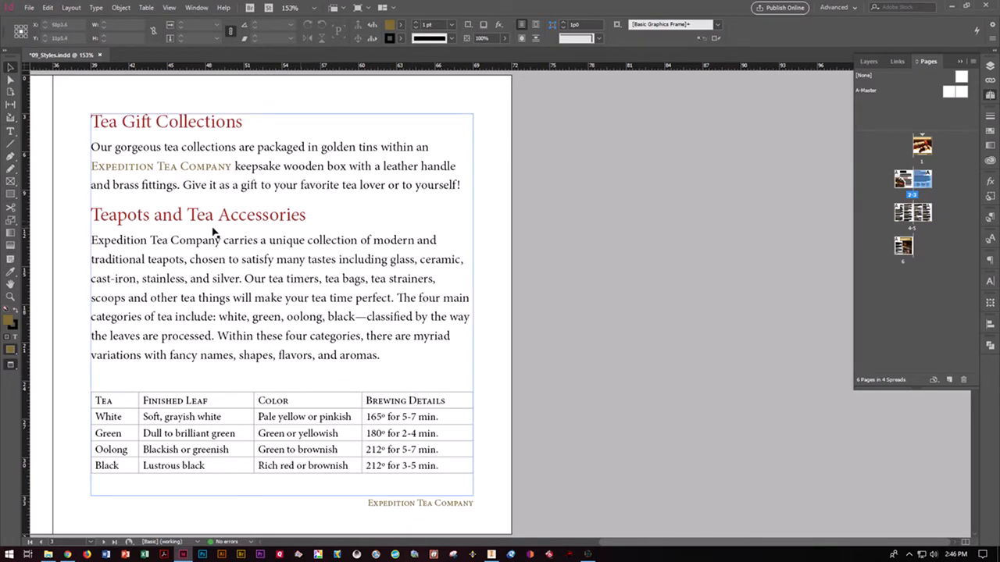
Step: Fill the Tea and Finished Leaf header cells of the brewing table with the C=4 M=15 Y=48 K=0 swatch
left_click(12, 132)
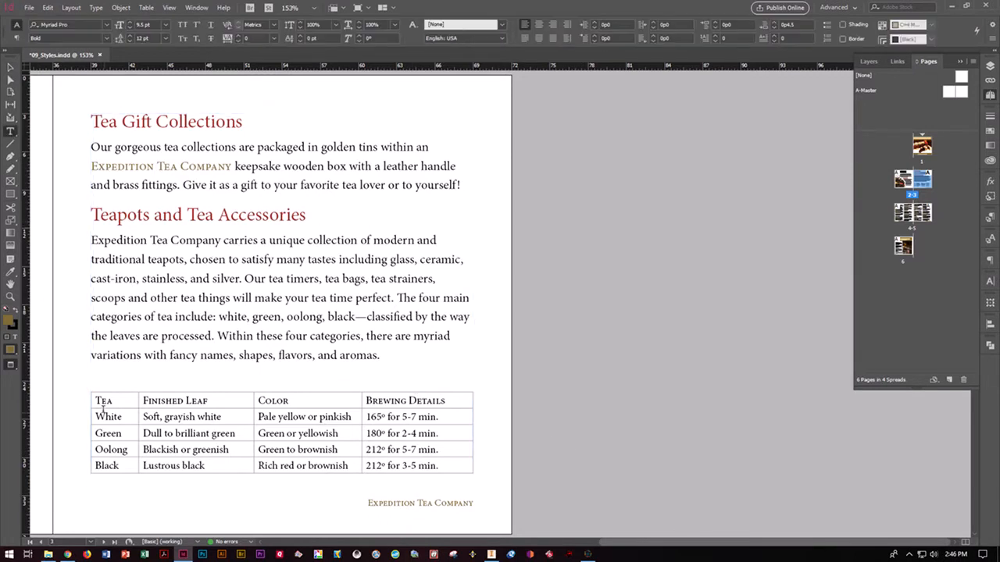
left_click_drag(100, 401, 219, 403)
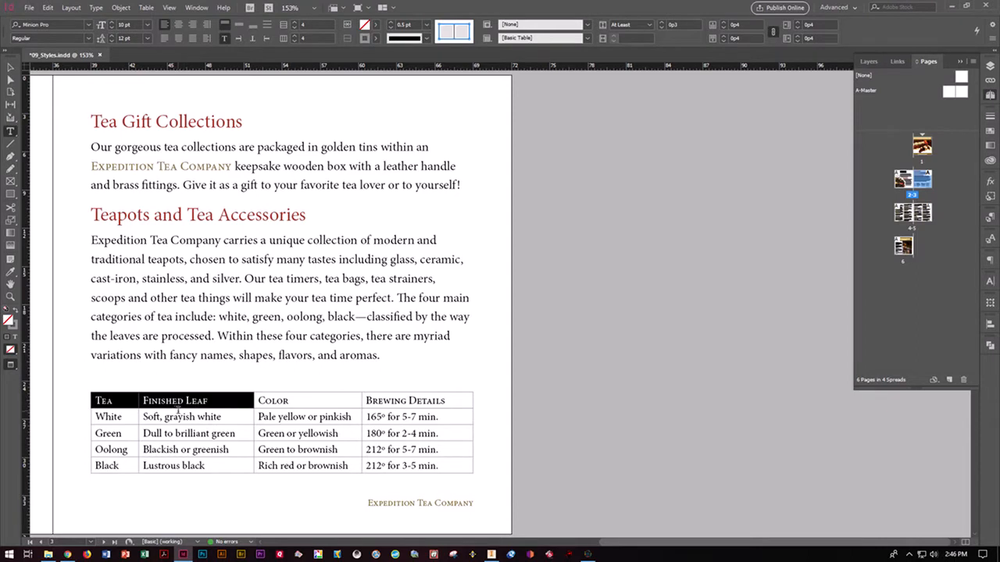
left_click(145, 7)
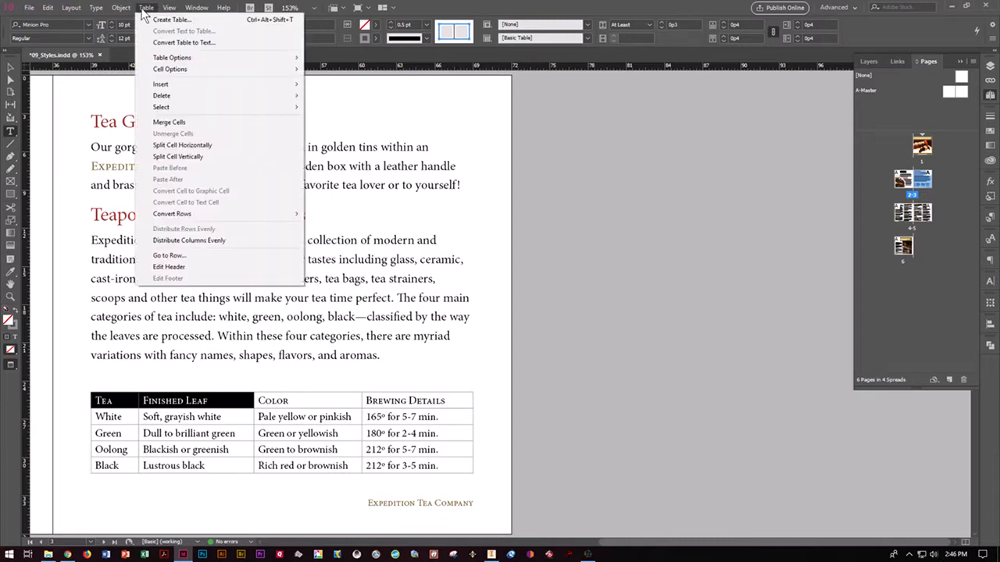
mouse_move(154, 70)
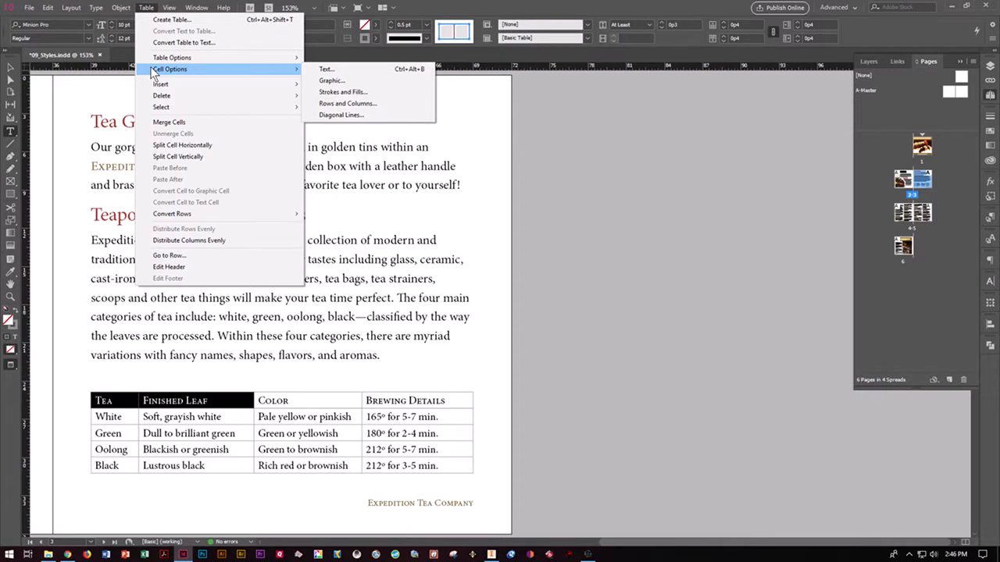
left_click(328, 93)
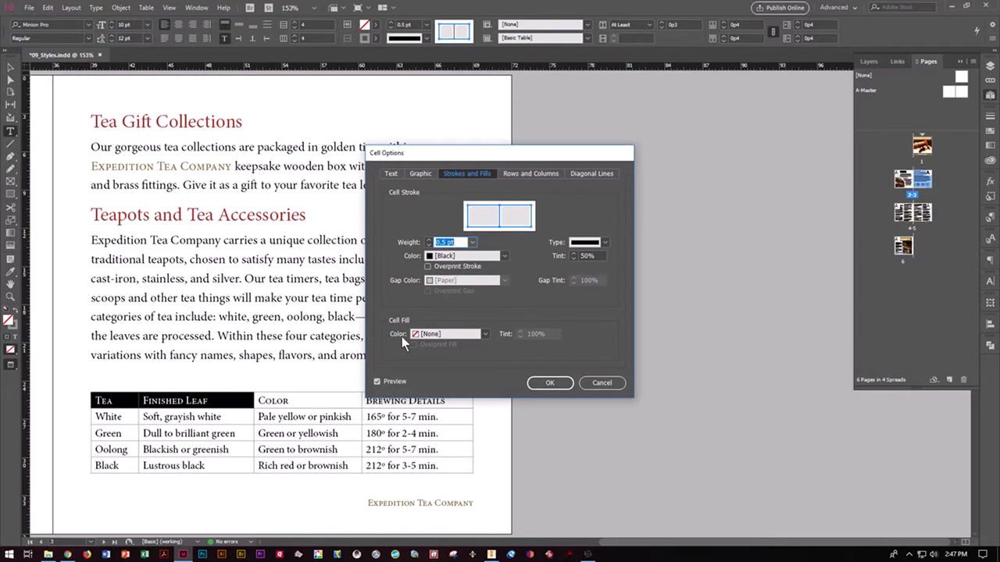
left_click(482, 334)
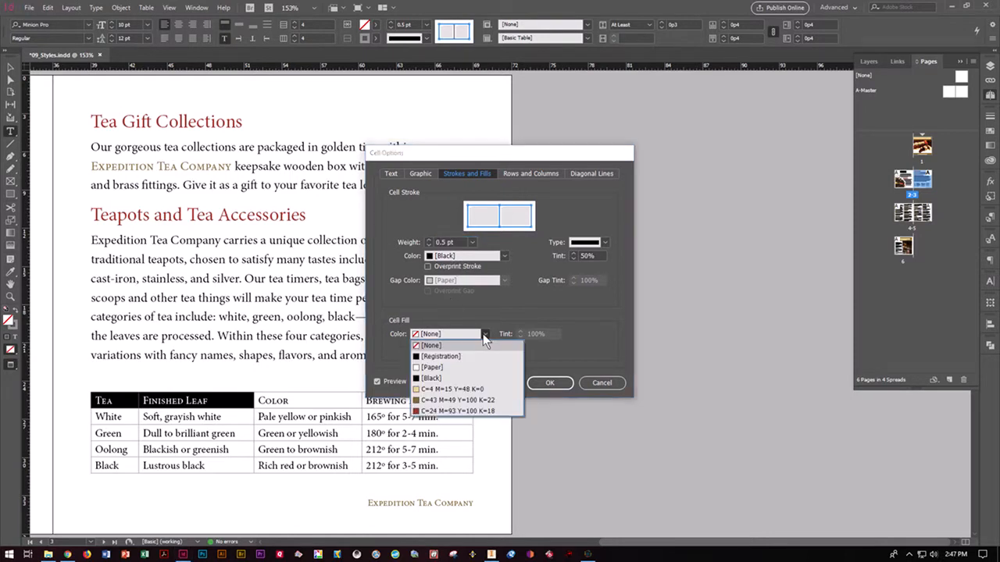
left_click(450, 390)
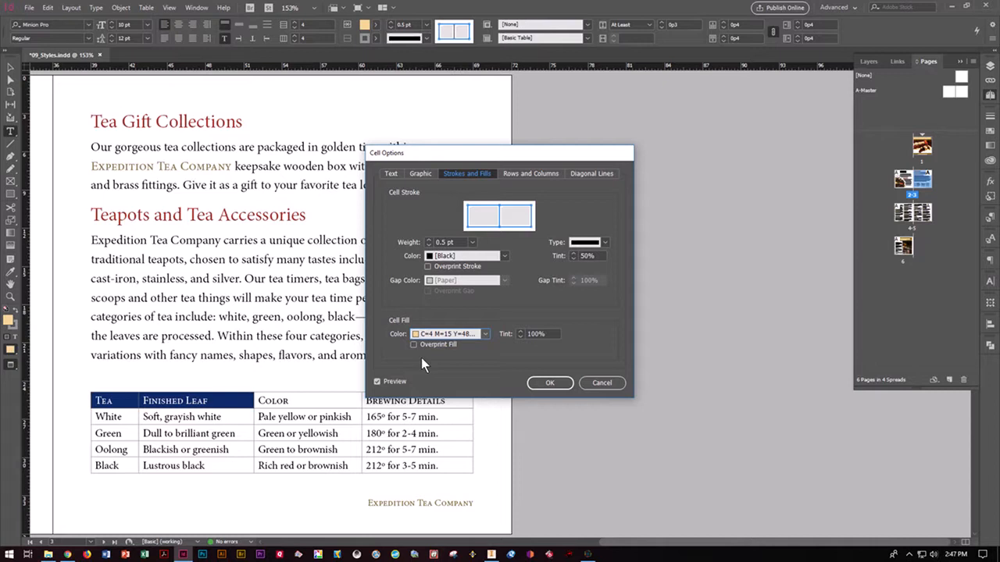
left_click(550, 383)
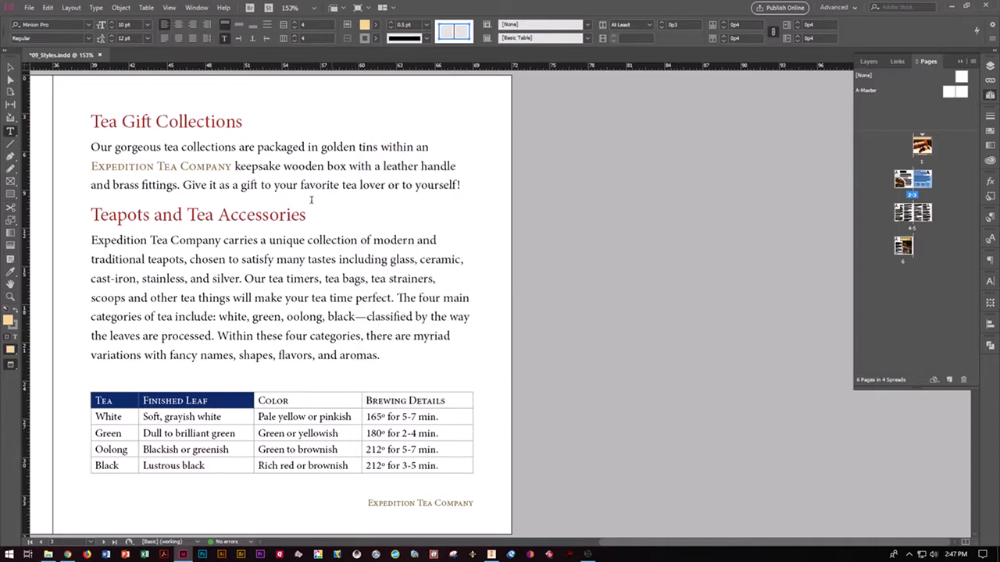
Step: Create a cell style named Table Head from the filled header cells, using the Head 4 paragraph style
left_click(192, 9)
mouse_move(209, 230)
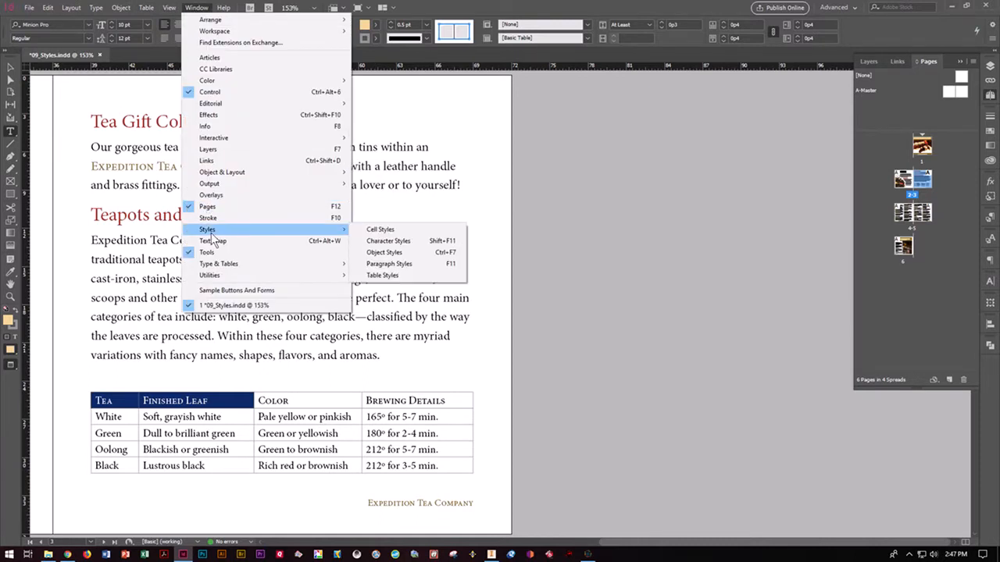
left_click(379, 230)
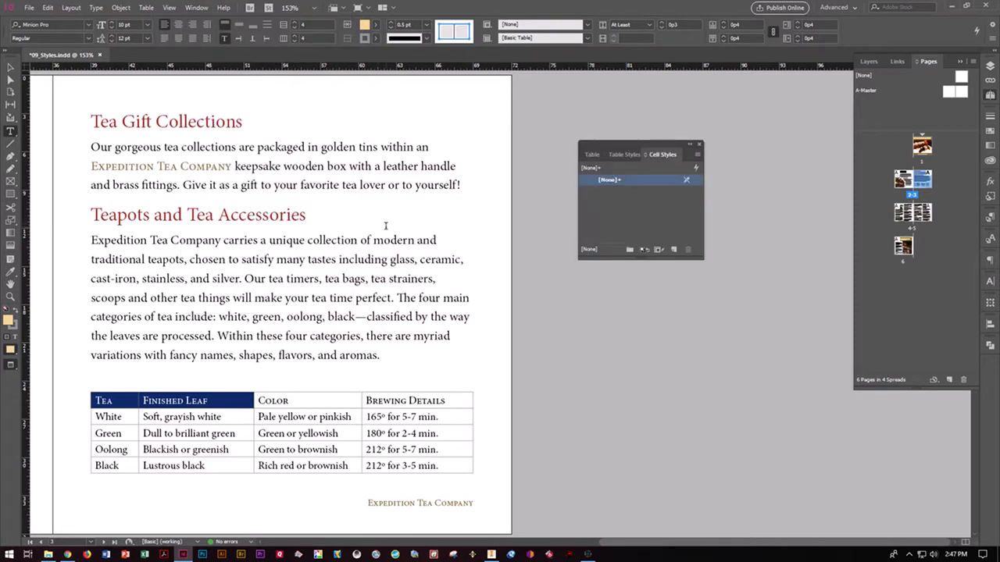
left_click(695, 157)
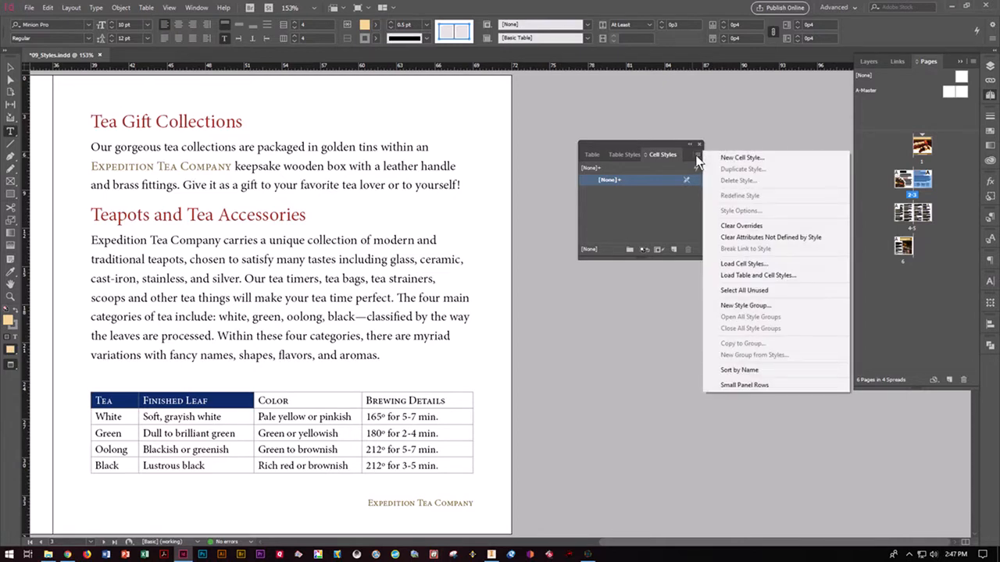
left_click(714, 156)
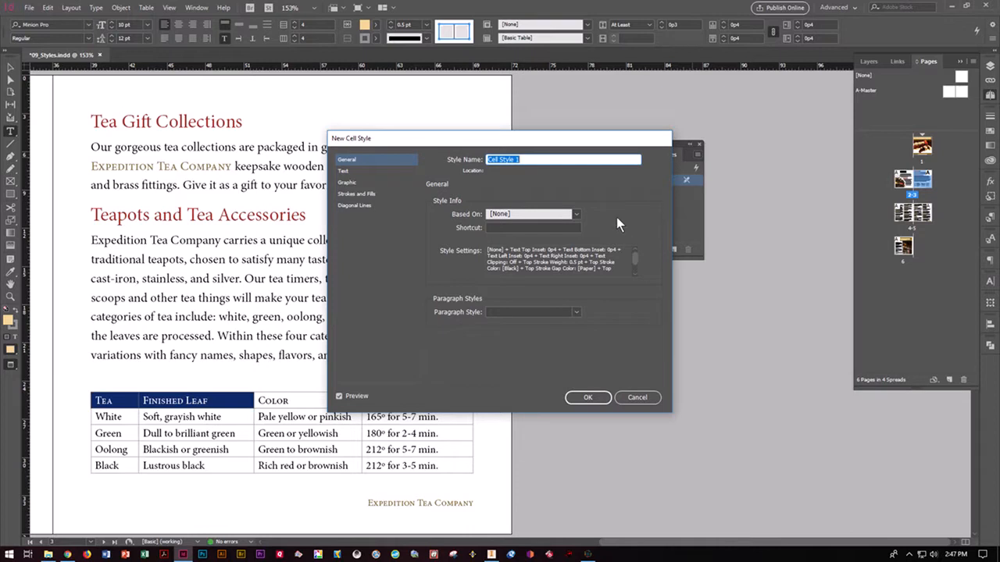
type("Table Head")
left_click(577, 312)
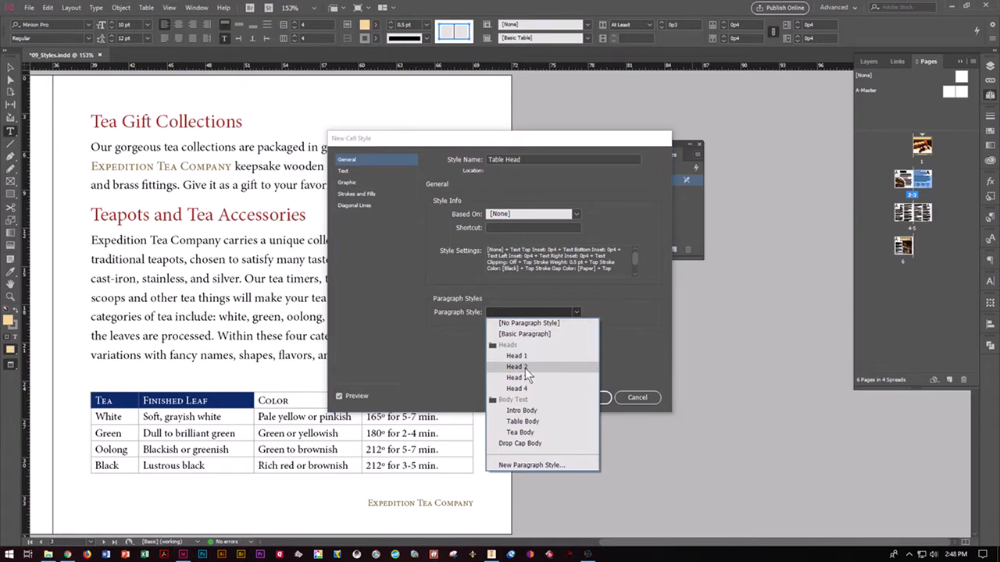
left_click(517, 388)
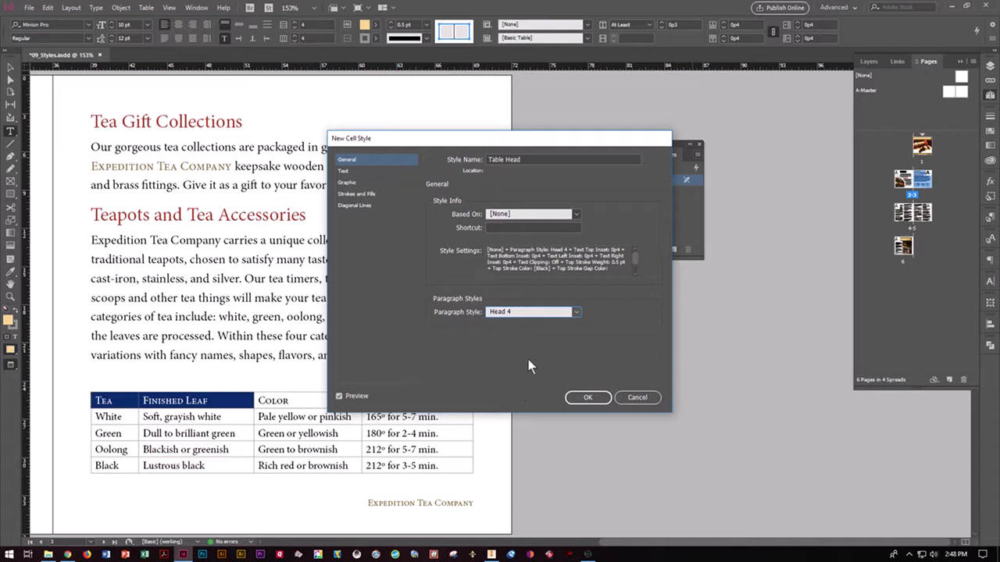
left_click(587, 397)
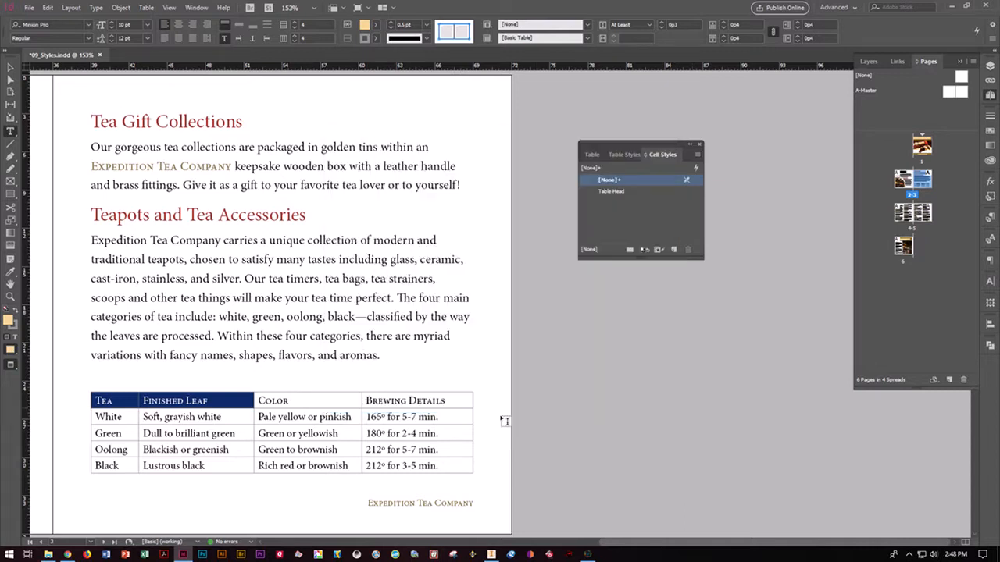
Step: Create a cell style named Table Body Rows from the first two White row cells, using the Table Body paragraph style, and deselect the cells
left_click(124, 422)
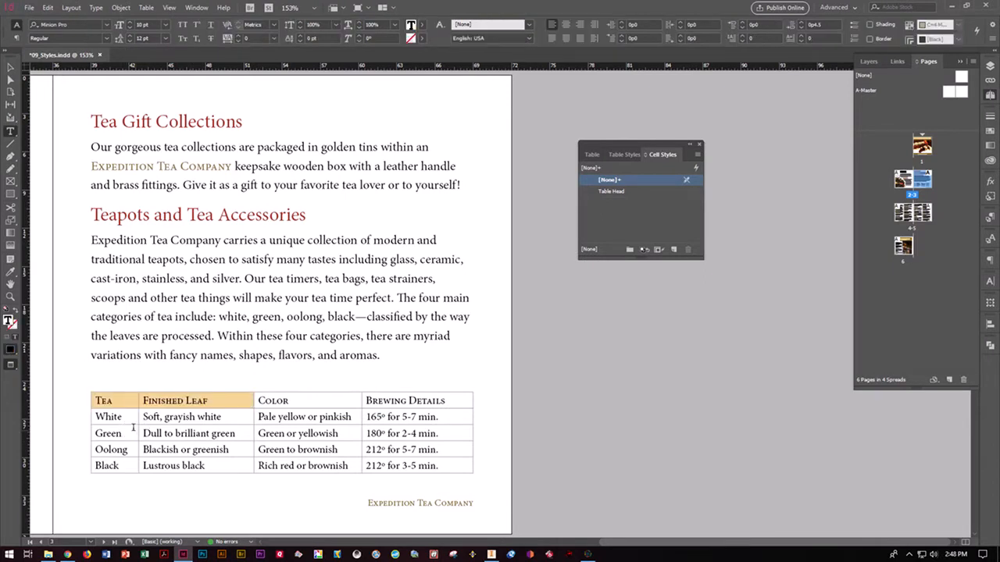
left_click_drag(122, 417, 155, 419)
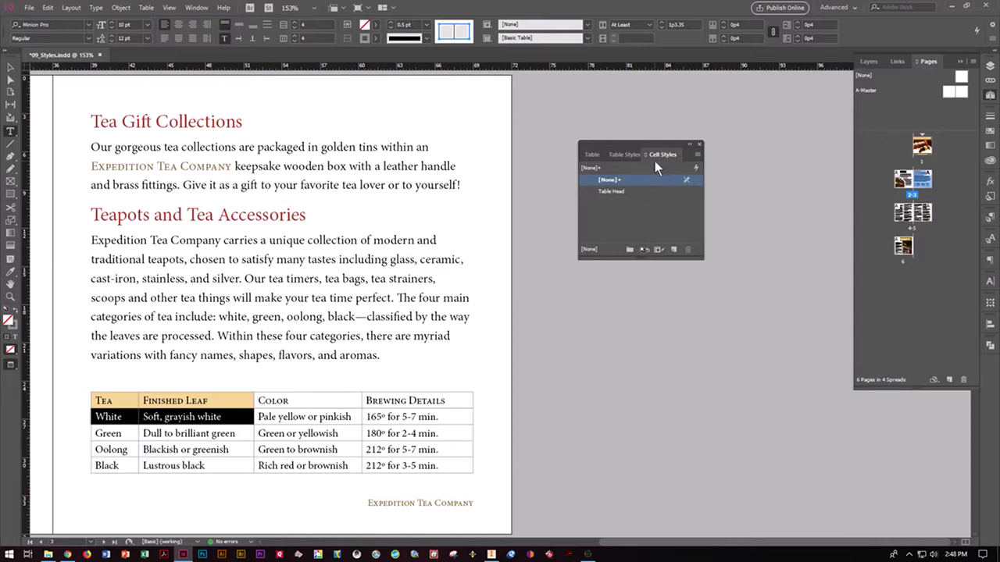
left_click(697, 156)
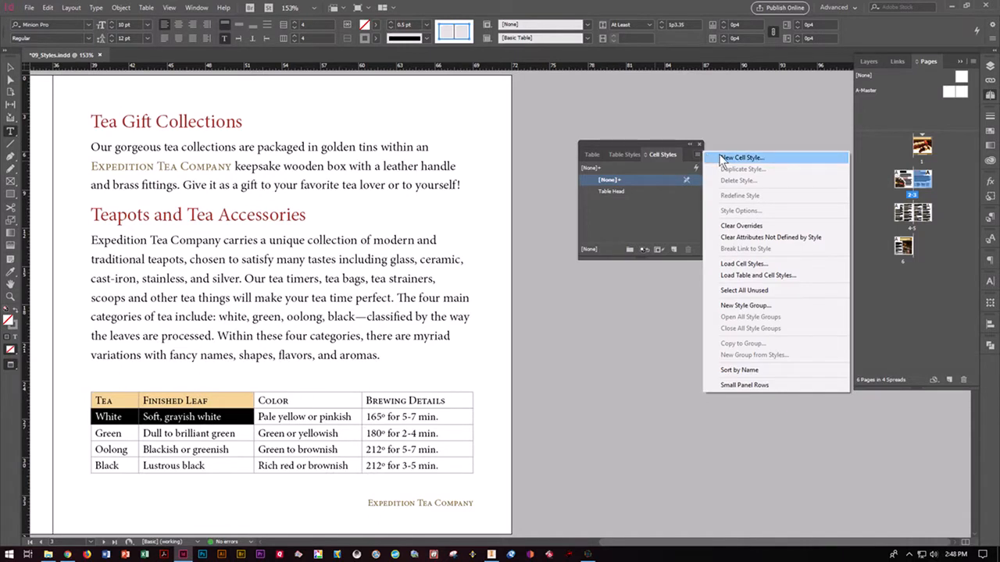
left_click(720, 158)
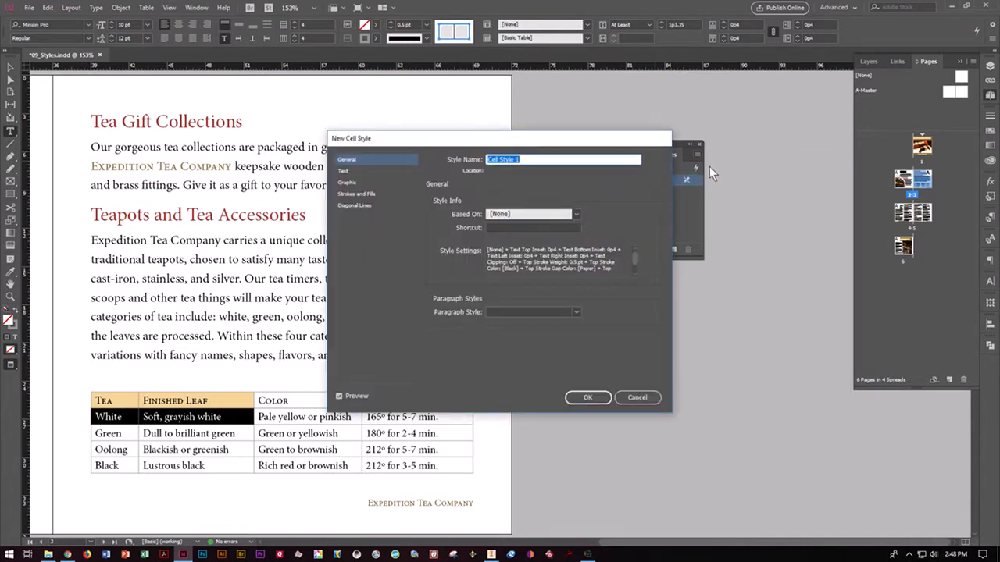
type("Table Body Rows")
left_click(531, 312)
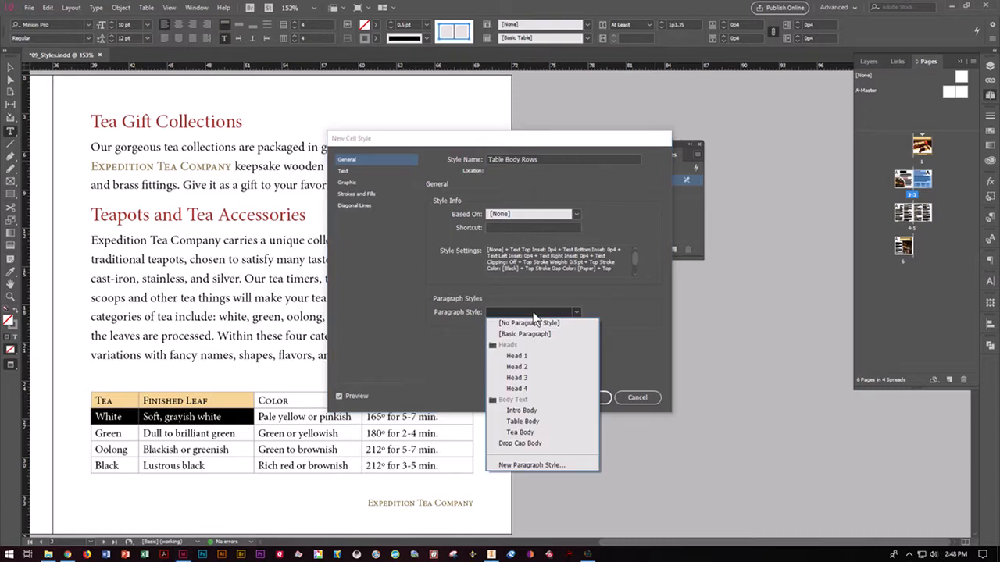
left_click(525, 421)
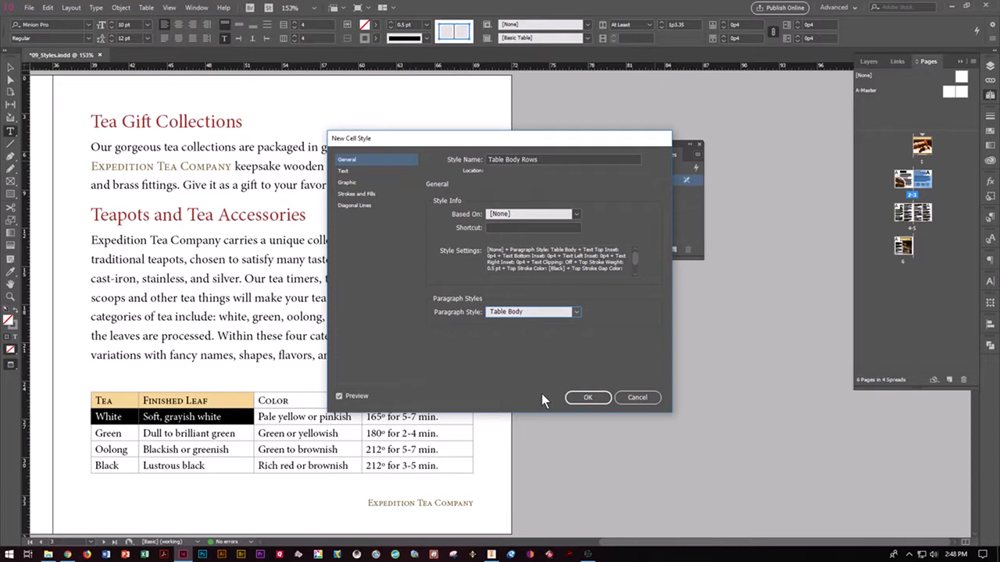
left_click(591, 399)
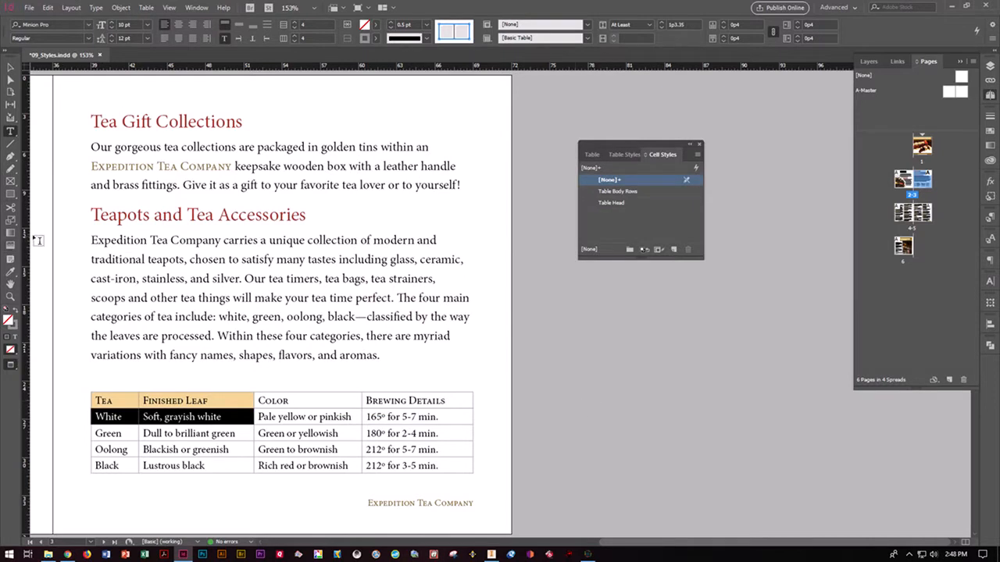
left_click(601, 358)
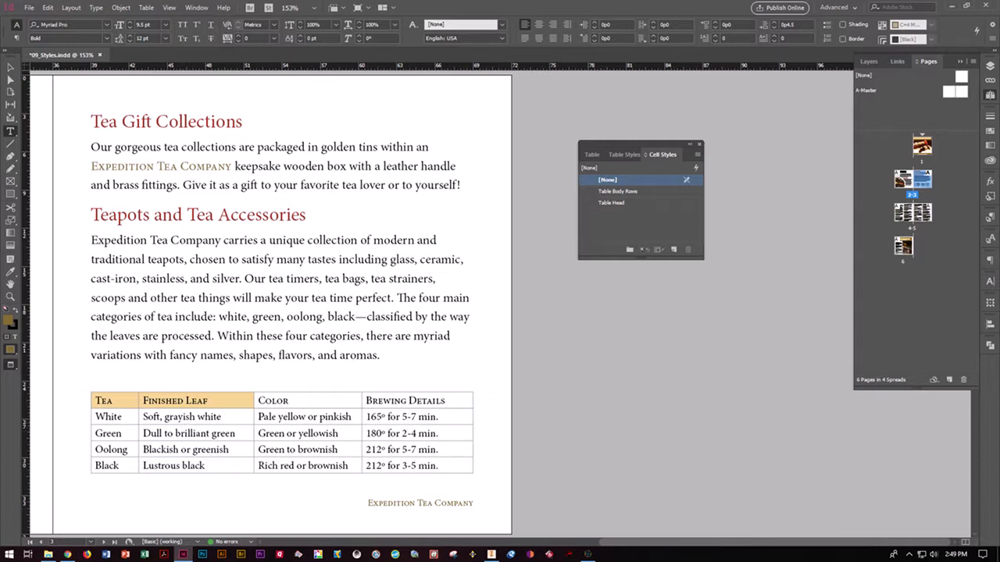
Step: Start a new table style from the brewing table and name it Tea Table
left_click(123, 401)
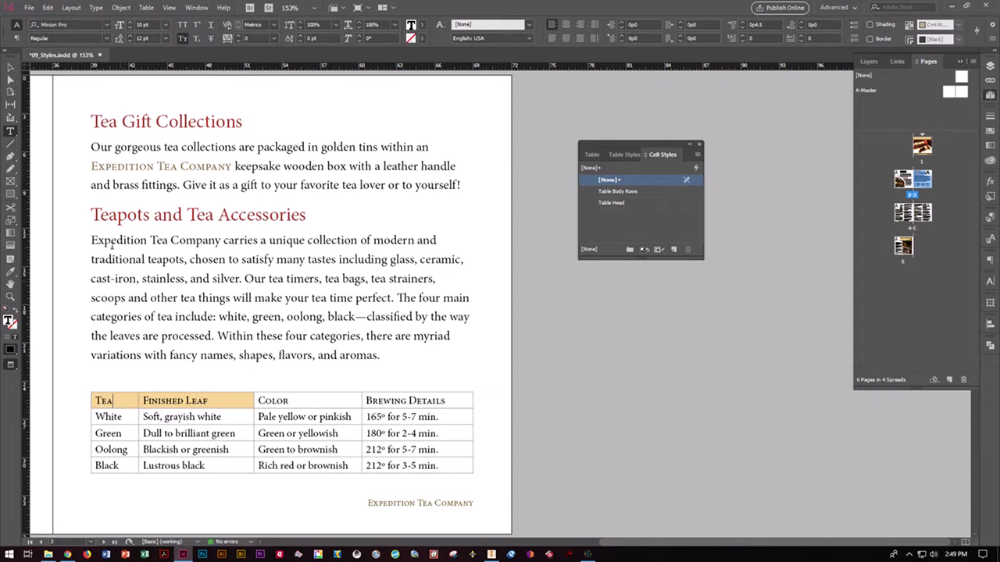
left_click(196, 9)
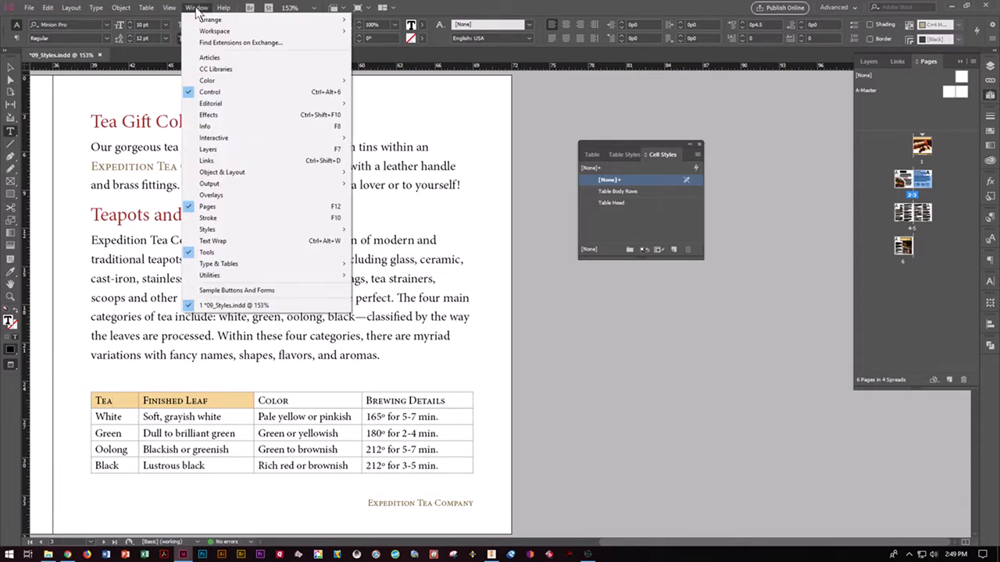
mouse_move(213, 231)
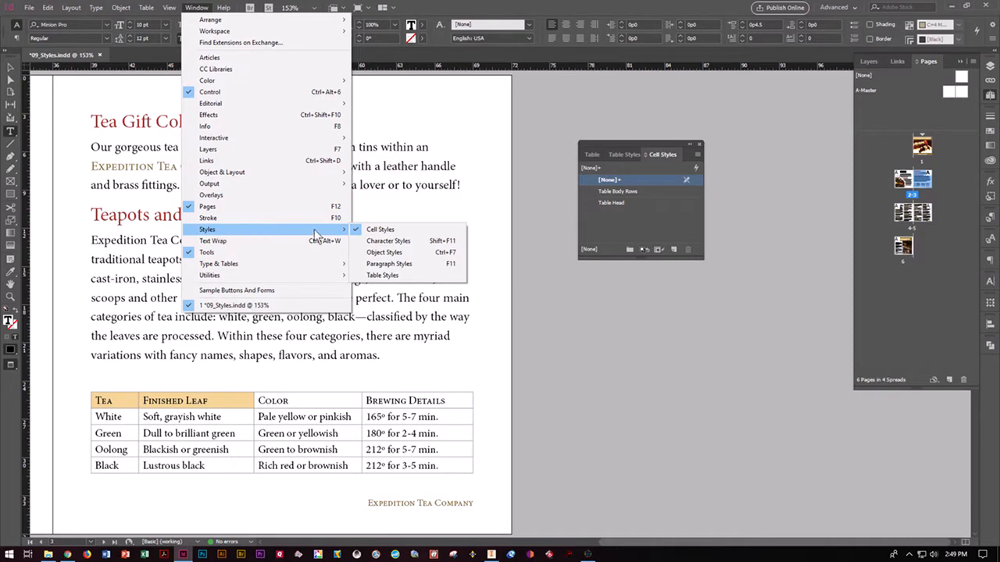
left_click(384, 276)
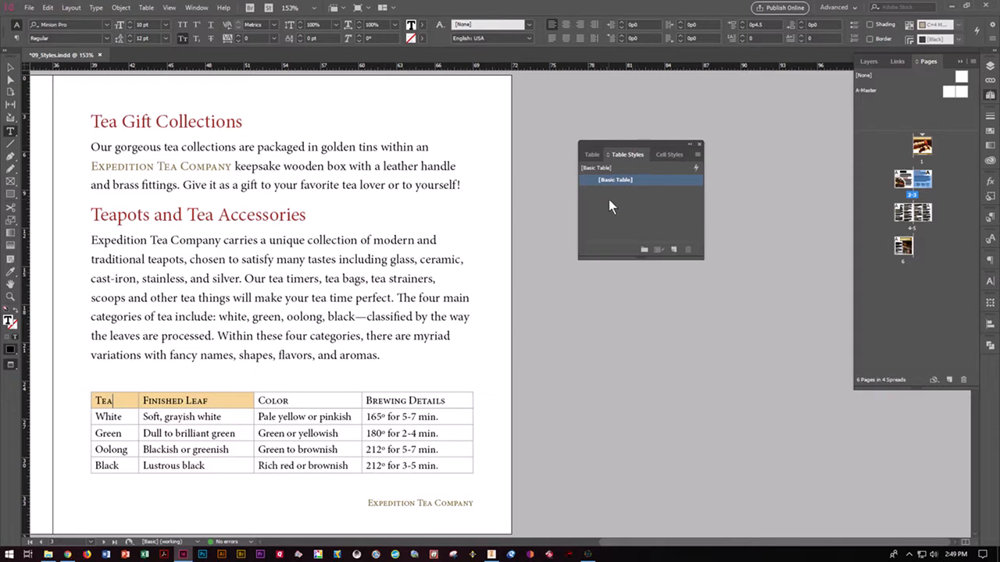
left_click(697, 155)
left_click(740, 158)
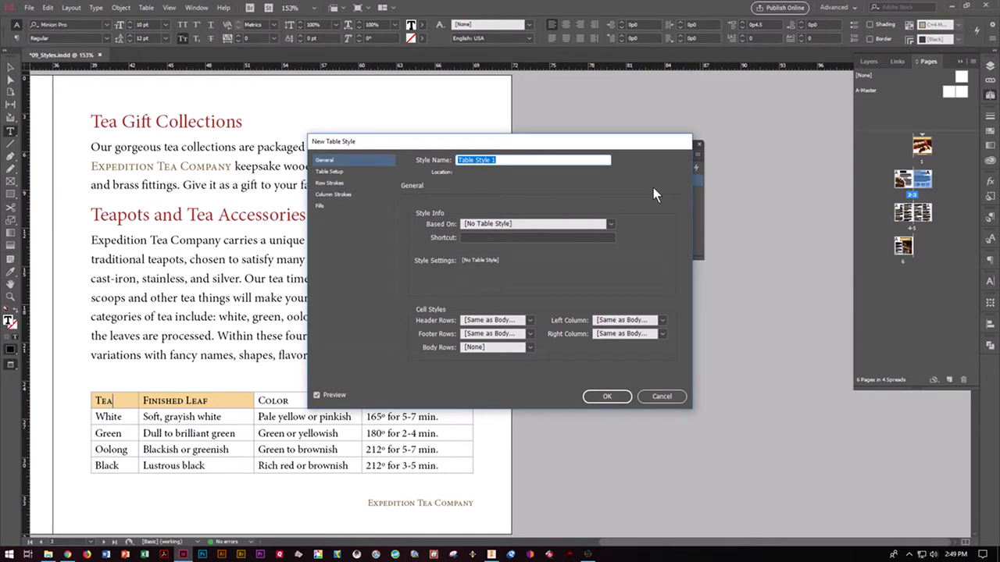
type("Tea Table")
Step: Assign the Table Head cell style to header rows and Table Body Rows to body rows in the Tea Table style
left_click(531, 320)
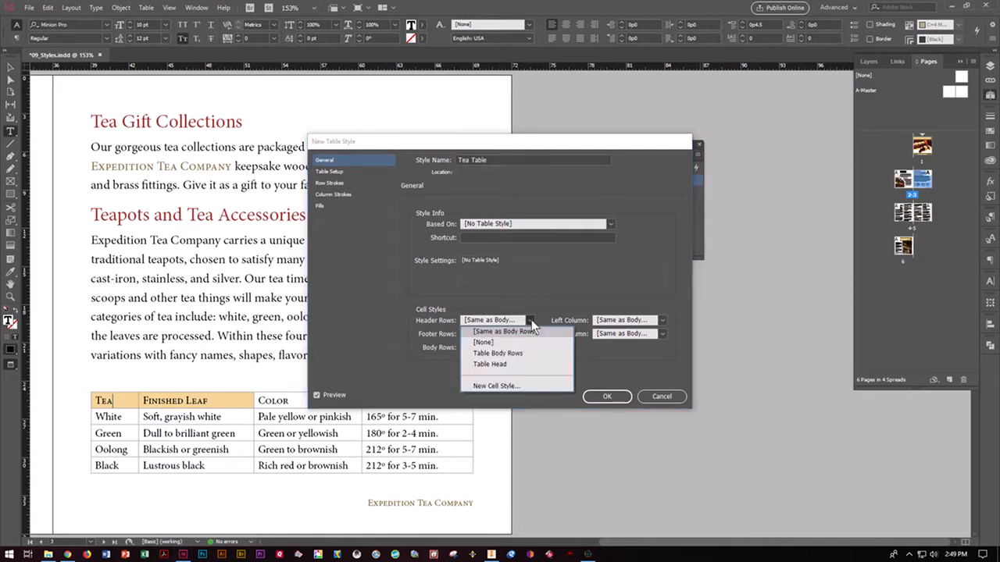
left_click(503, 361)
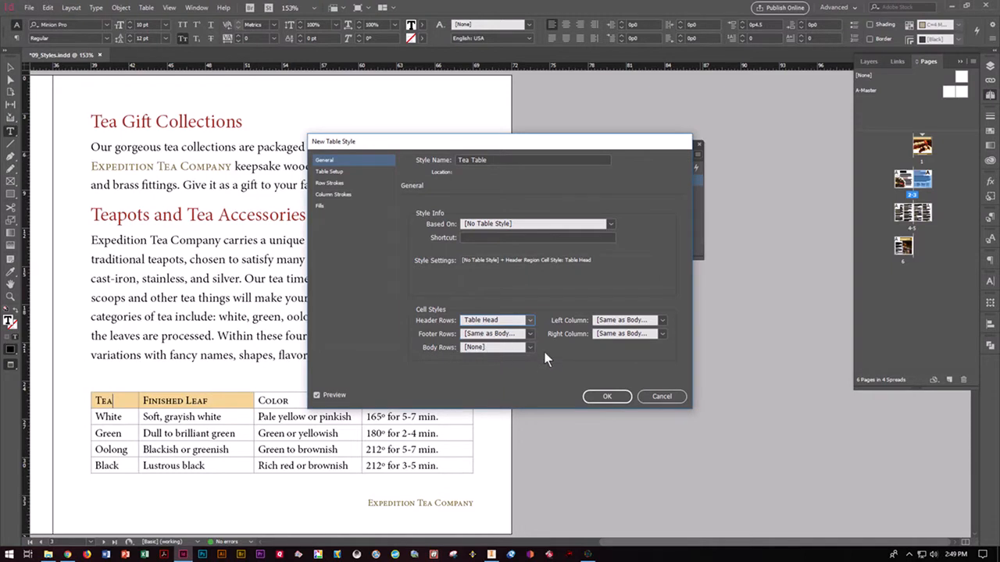
left_click(529, 347)
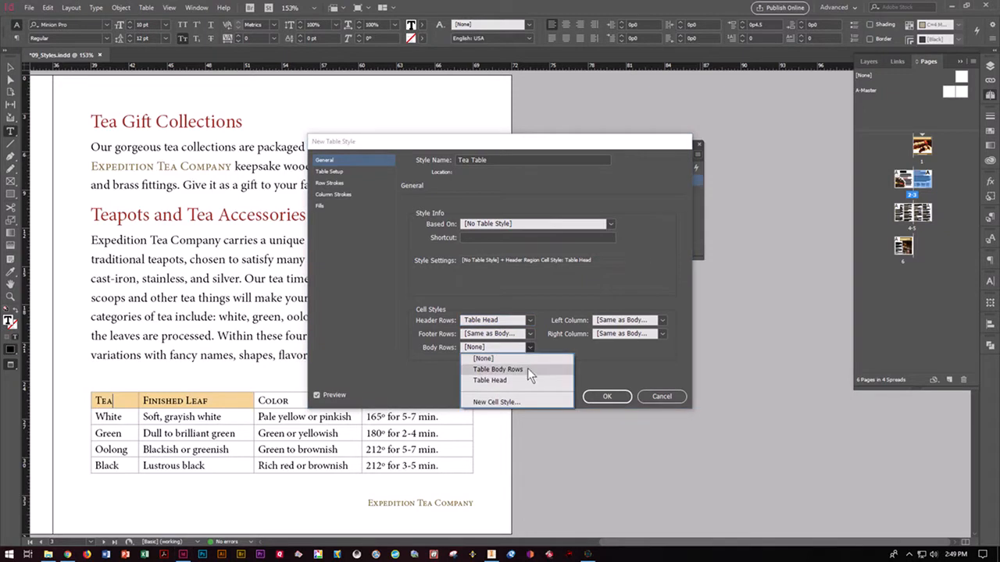
left_click(527, 364)
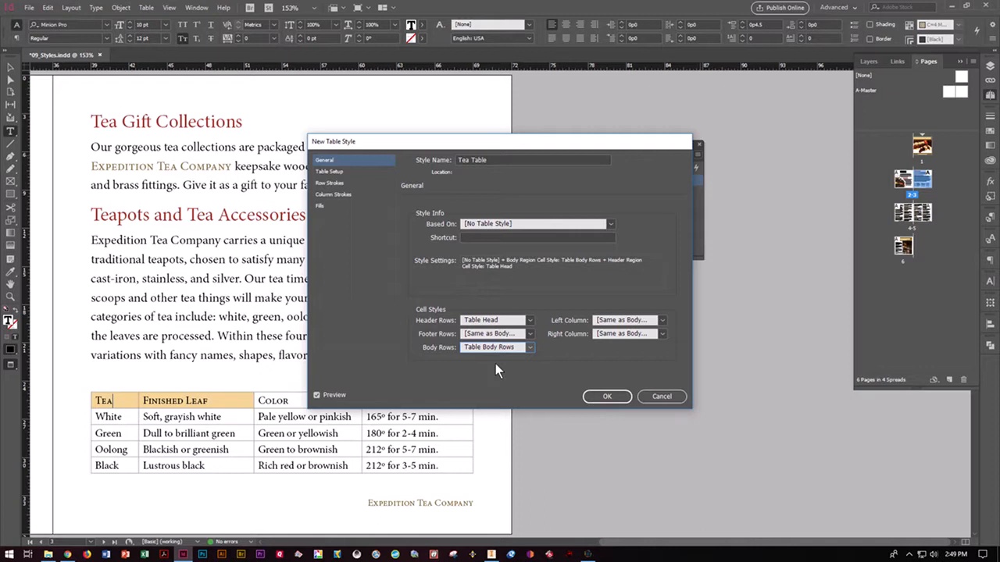
Step: Give Tea Table an alternating fill on every other row, using C=4 M=15 Y=48 K=0 at 30% tint, and create the style
left_click(318, 208)
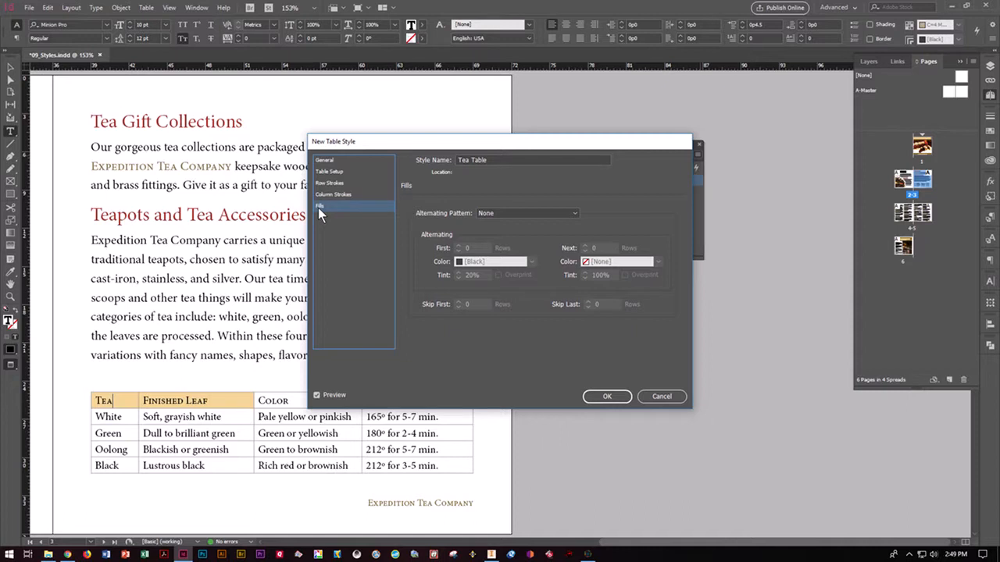
left_click(507, 211)
left_click(510, 233)
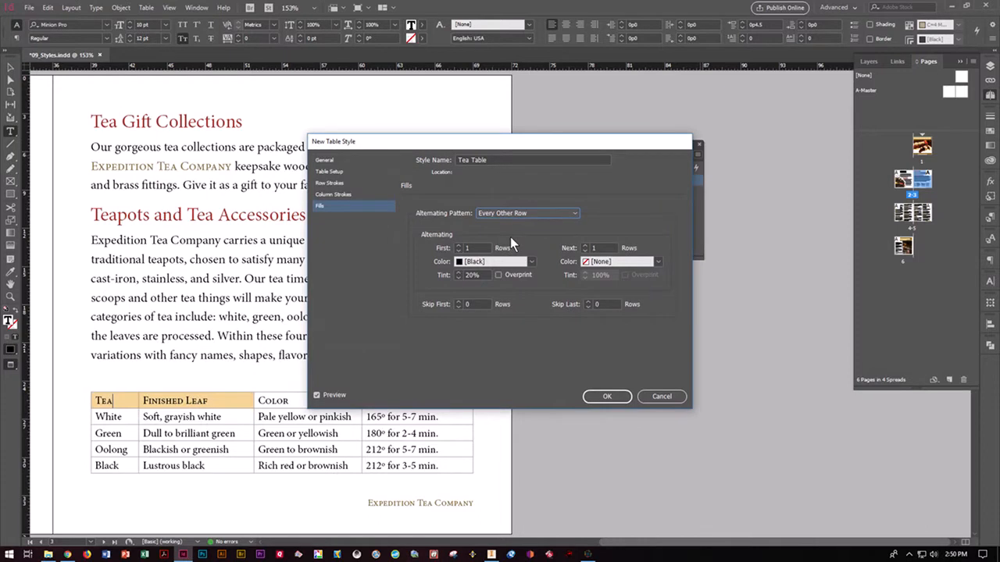
left_click(512, 264)
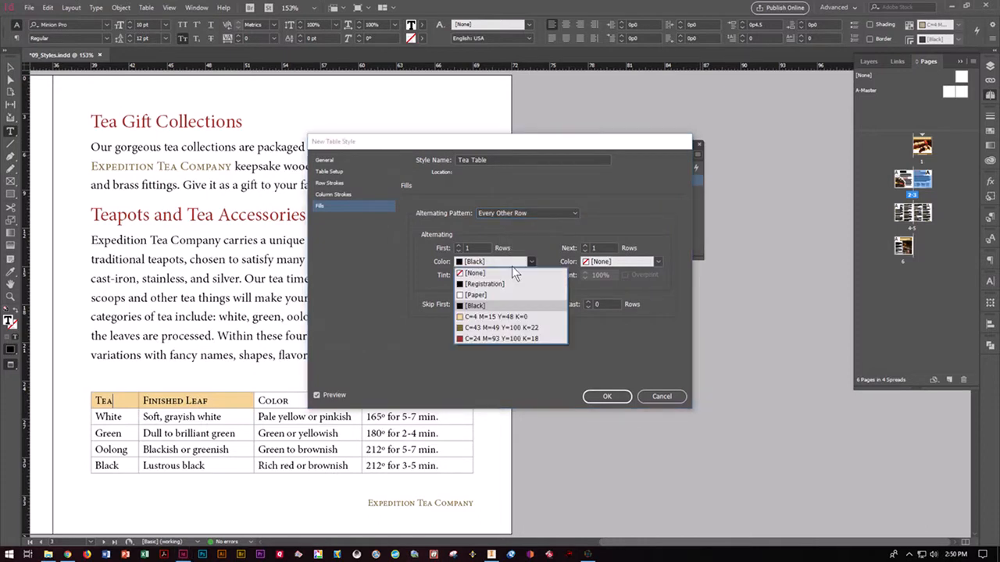
left_click(493, 317)
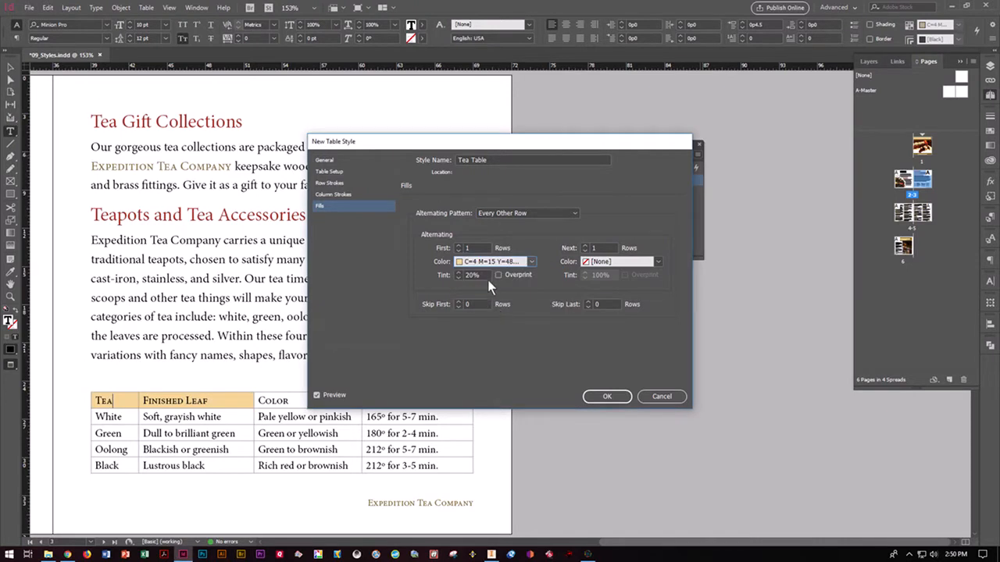
double_click(477, 275)
type("30")
left_click(603, 396)
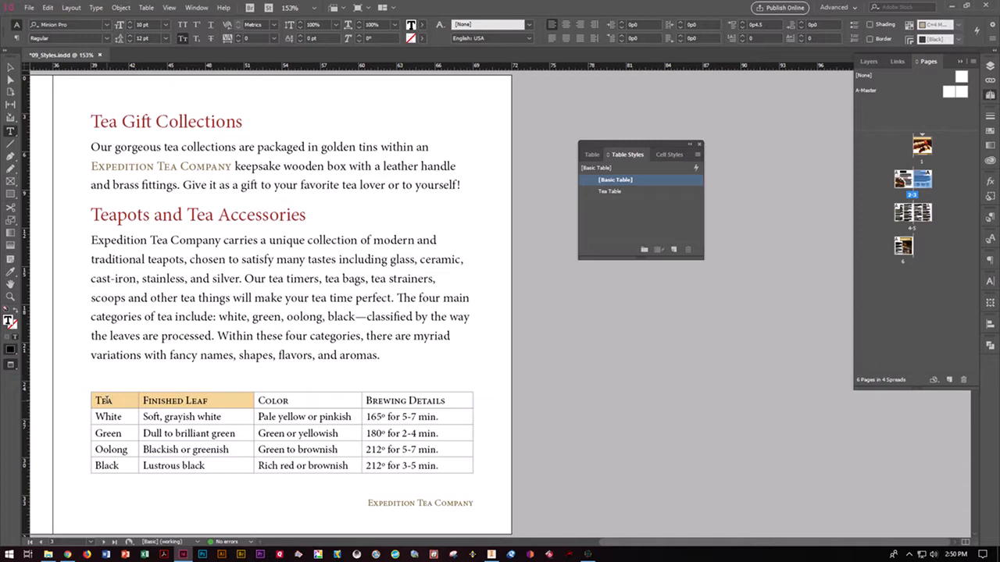
Step: Apply the Tea Table style to the entire brewing table, deselect it and save the document
left_click(146, 7)
mouse_move(165, 107)
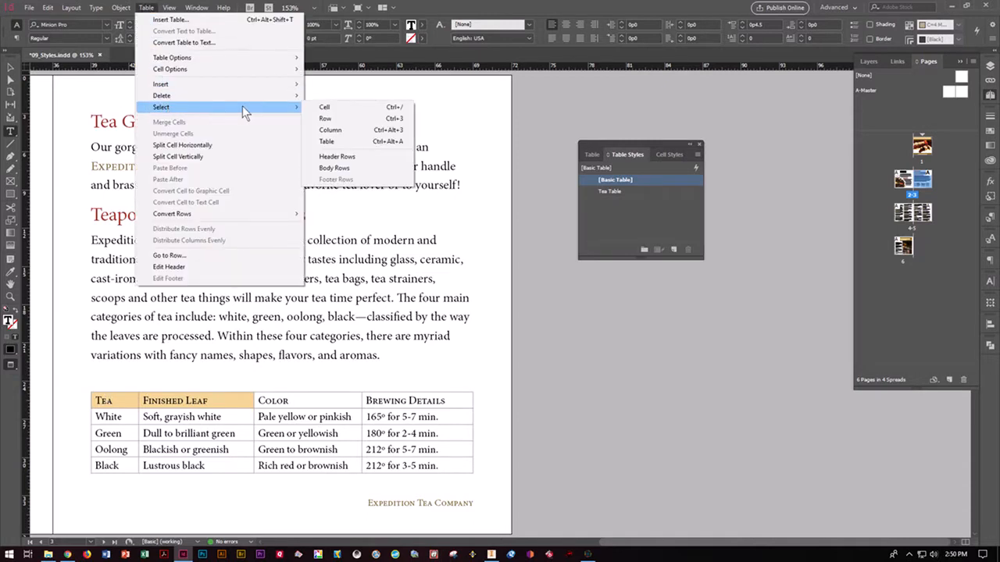
left_click(326, 142)
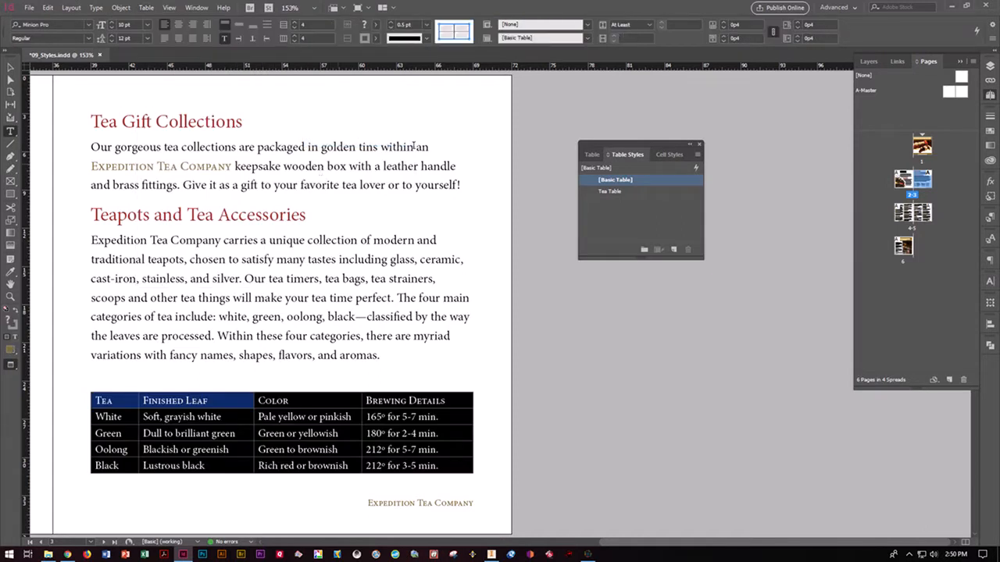
left_click(605, 190)
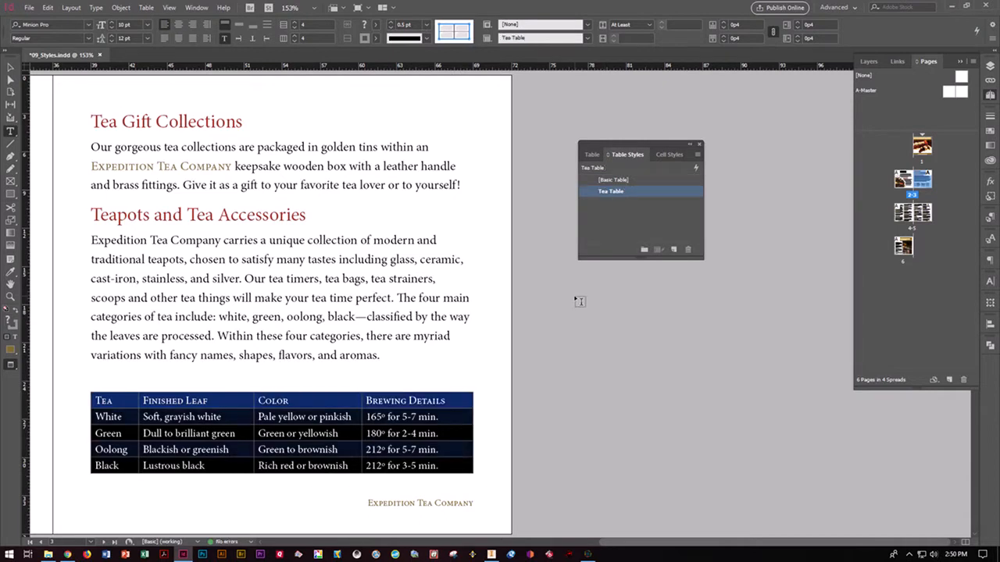
left_click(665, 327)
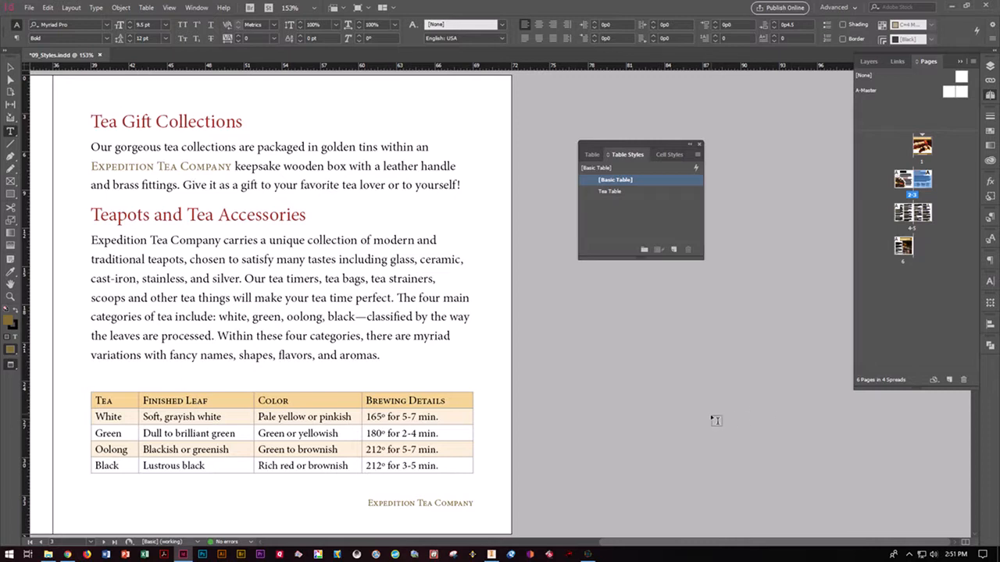
key("ctrl+s")
Step: Set the BLACK TEA heading on page 4 to a font size of 13 pt
double_click(904, 181)
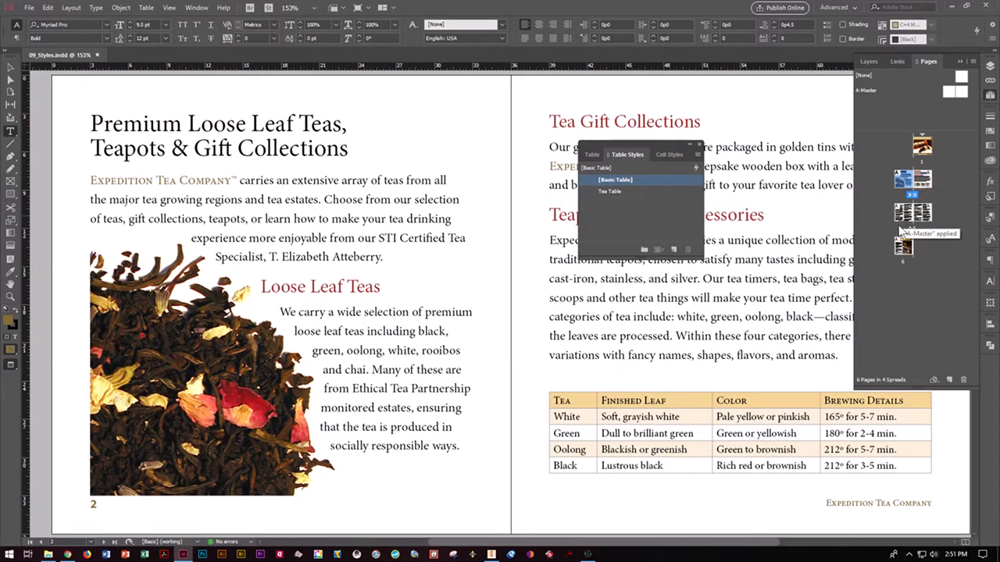
double_click(904, 214)
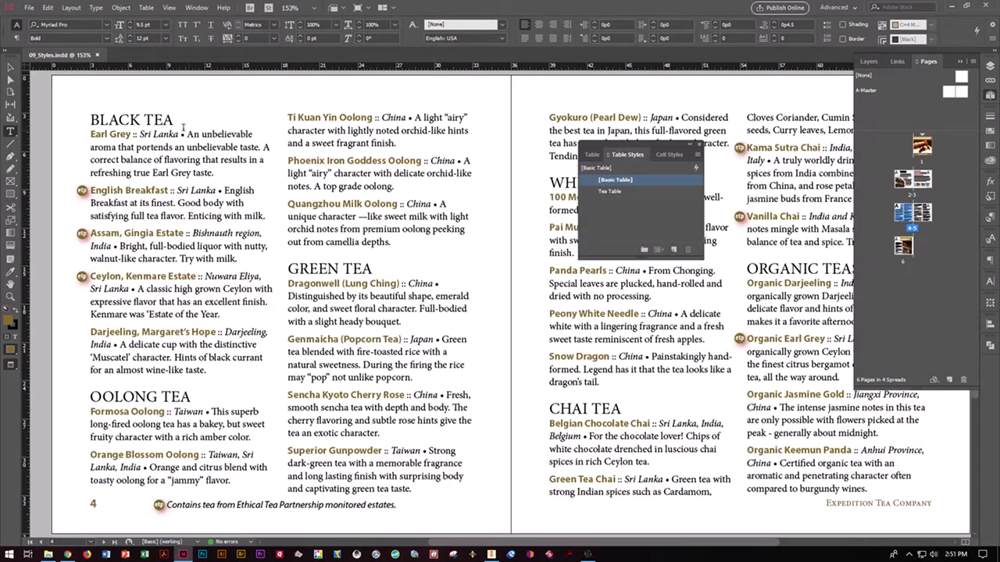
triple_click(172, 121)
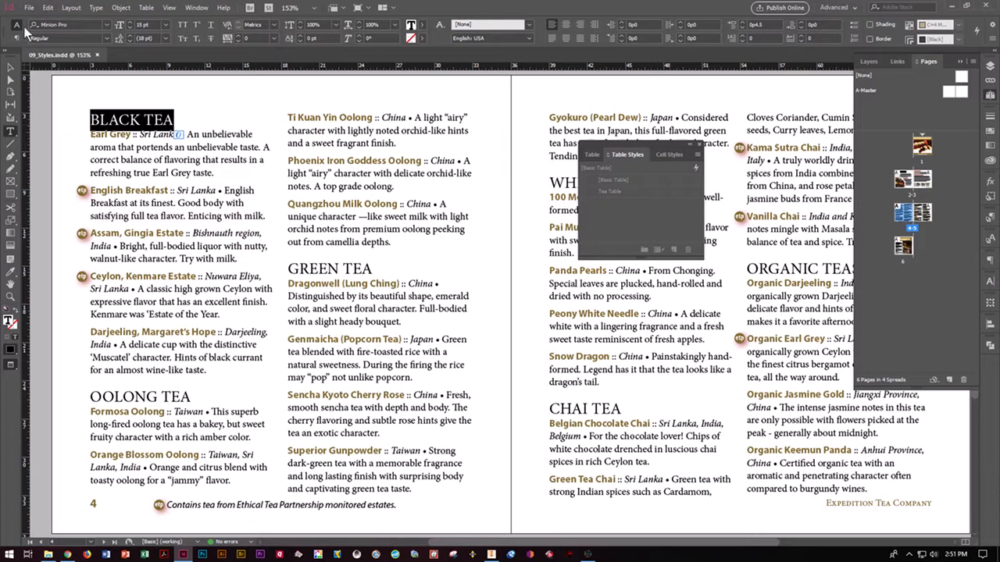
left_click(166, 25)
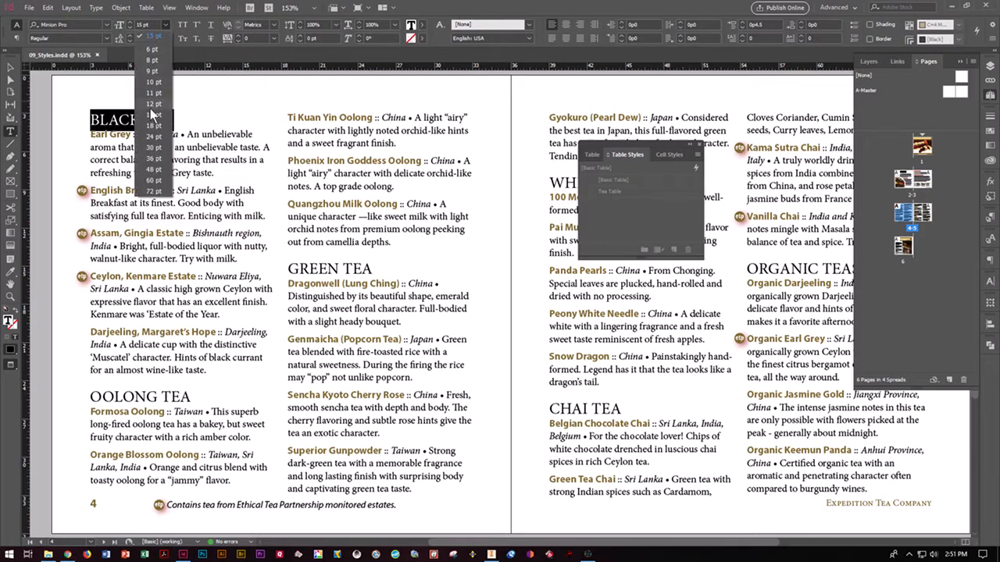
left_click(150, 27)
left_click_drag(149, 25, 88, 22)
type("18")
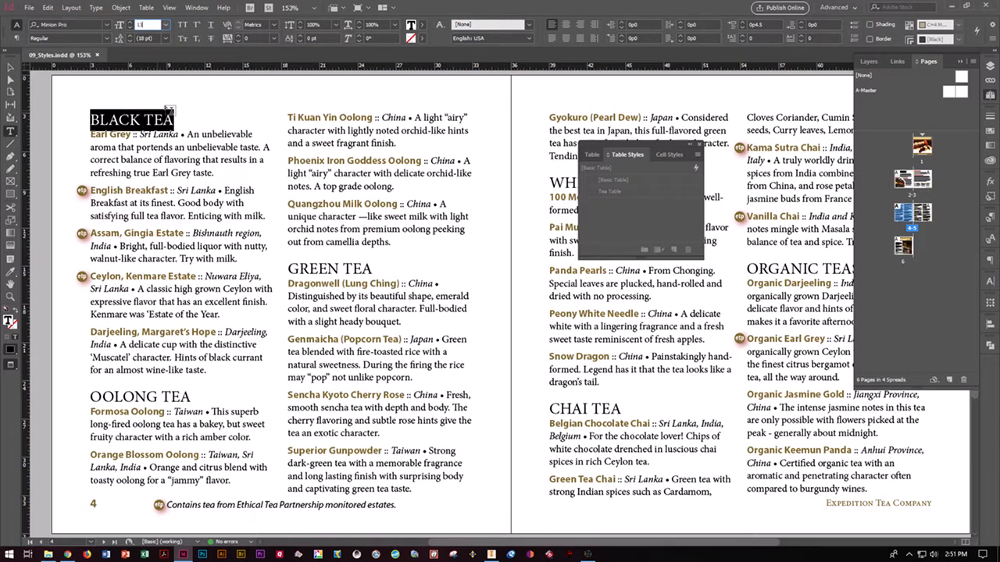
key("Return")
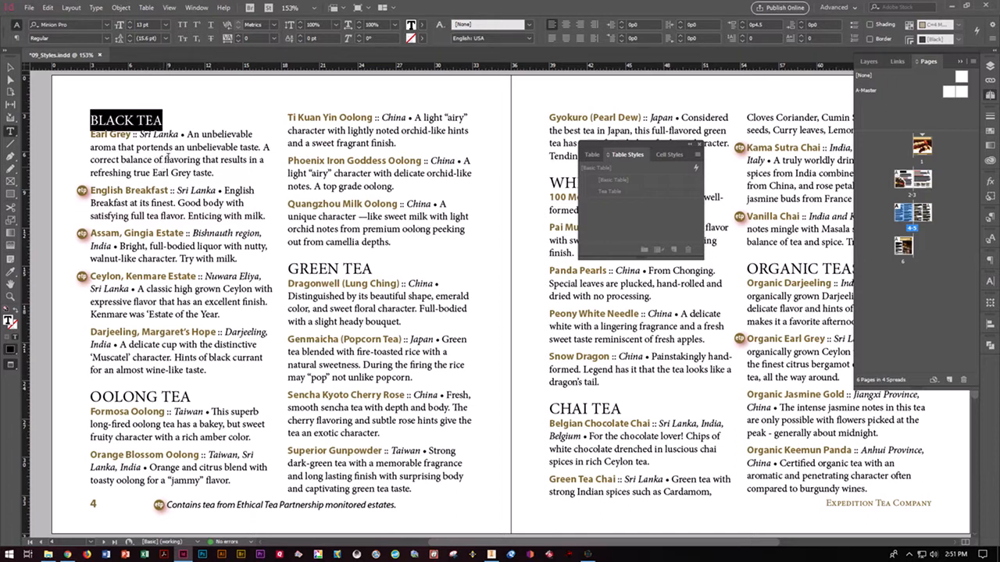
Step: Turn on a paragraph rule below the BLACK TEA heading, coloured C=24 M=93 Y=100 K=18
left_click(95, 8)
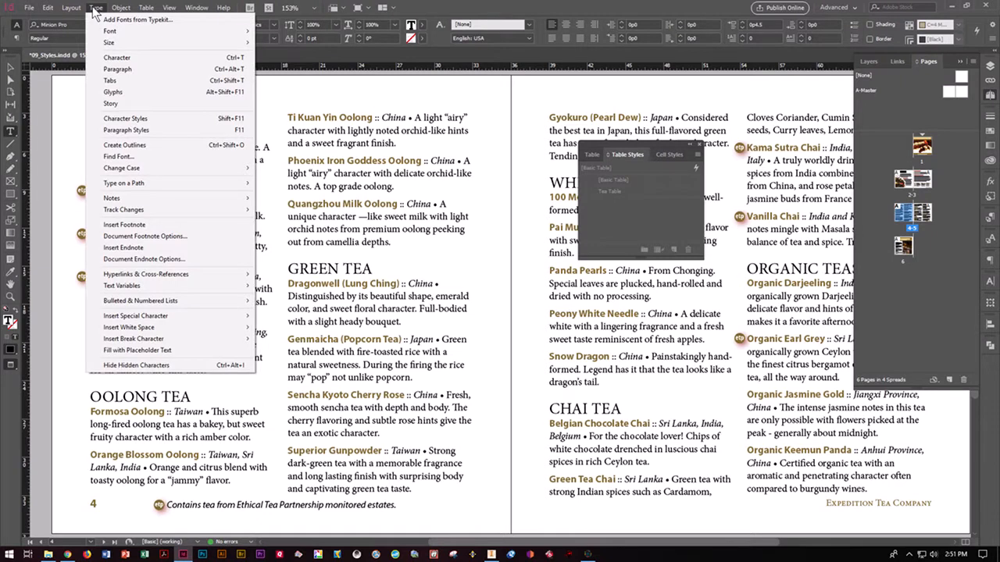
left_click(117, 69)
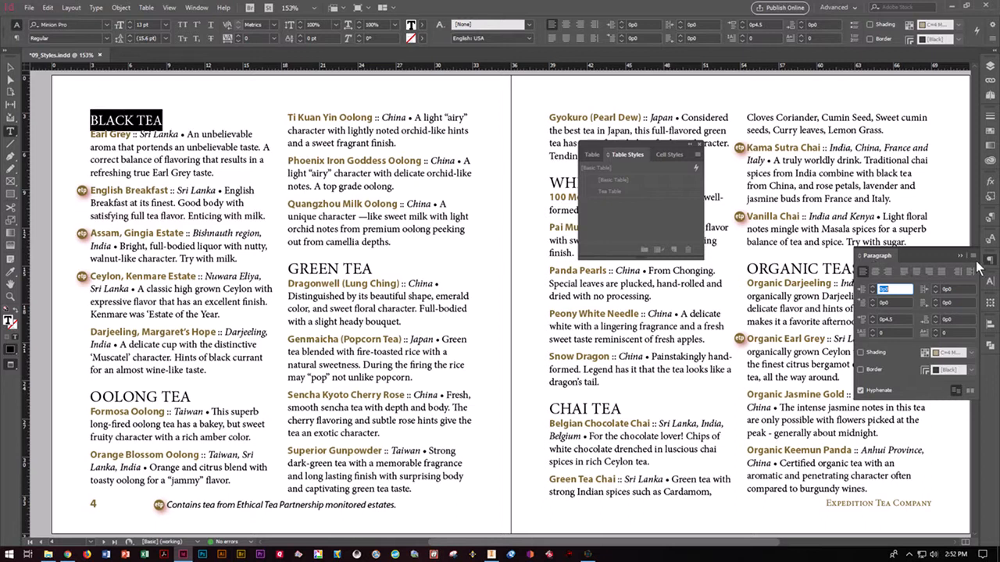
left_click(971, 256)
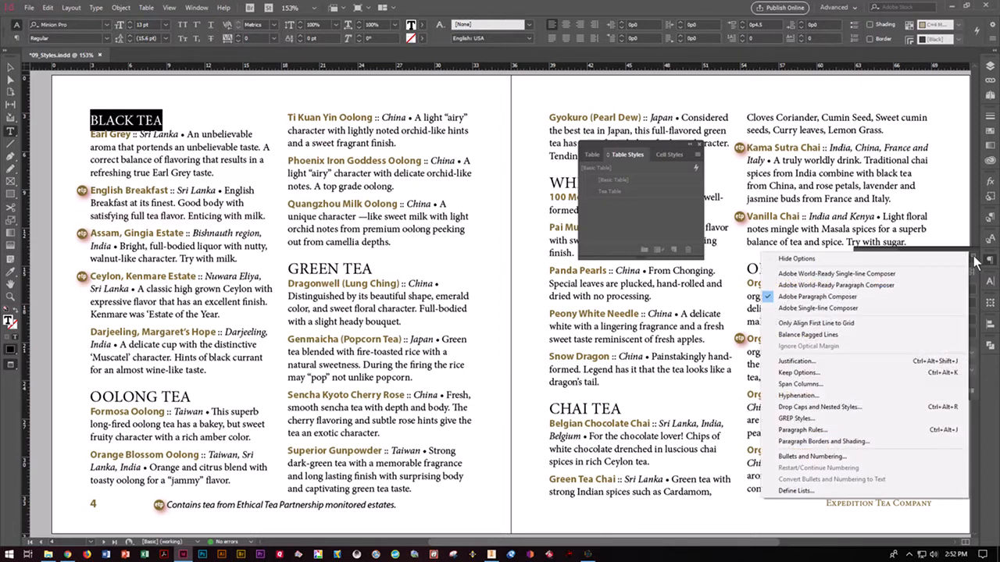
left_click(804, 430)
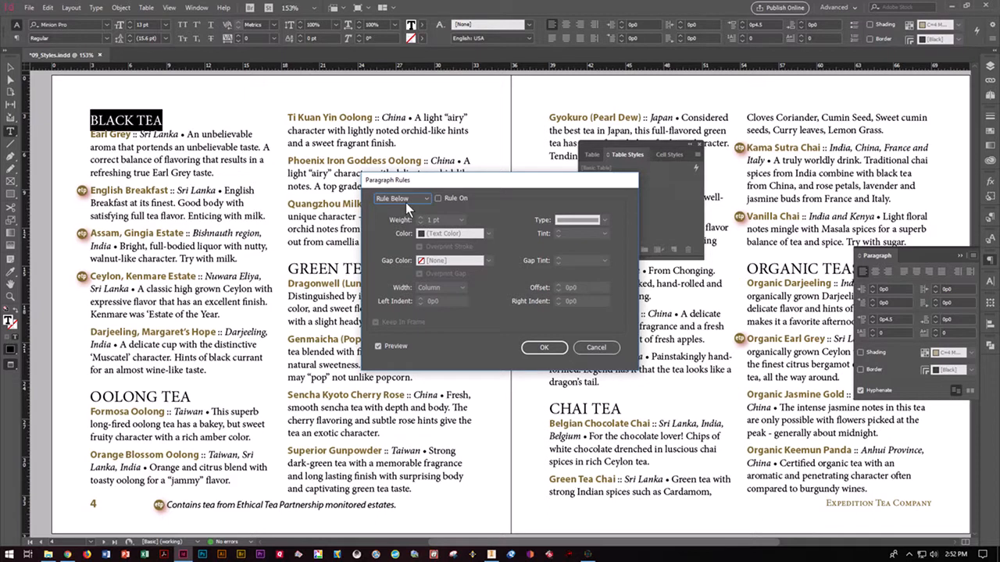
left_click(437, 199)
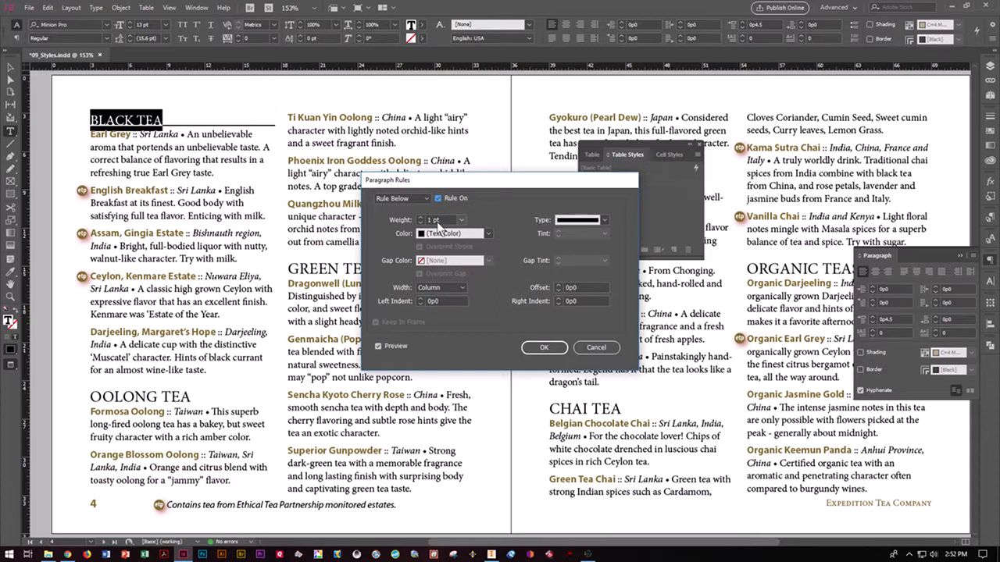
left_click(488, 233)
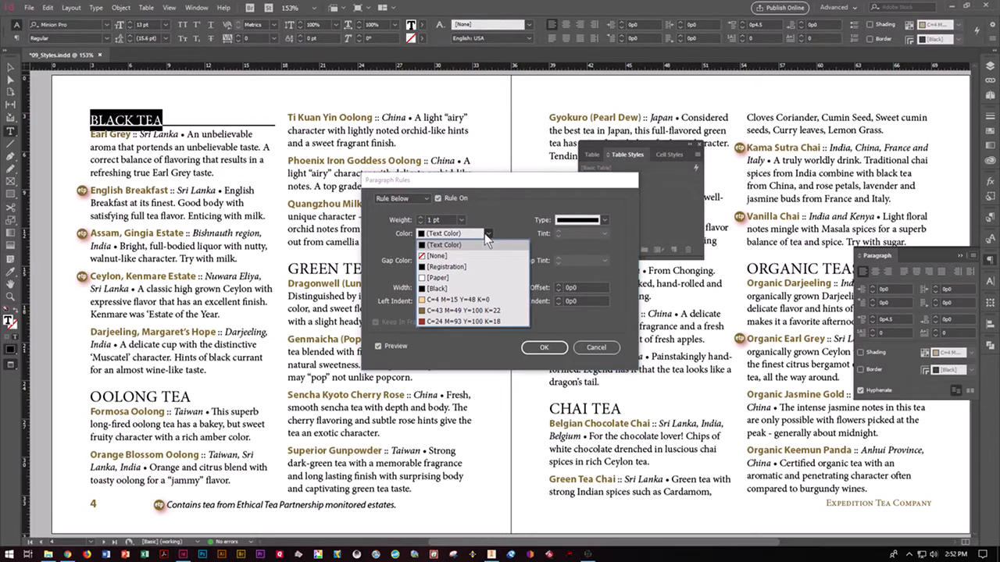
left_click(451, 321)
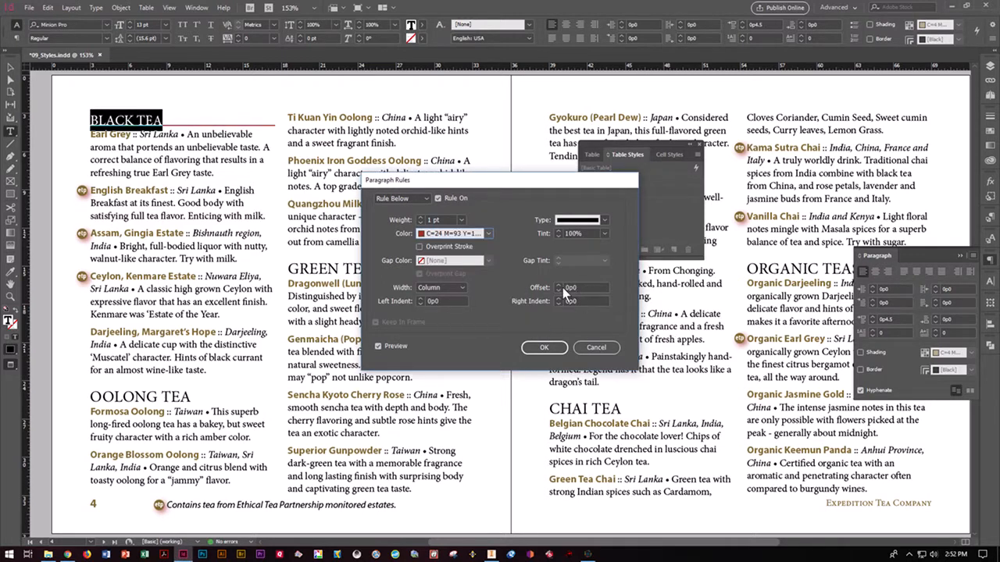
Step: Try rule offsets between 0p4 and -0p4 below the BLACK TEA heading, and return the offset to 0p0
left_click(559, 284)
left_click(559, 284)
left_click(559, 284)
left_click(559, 285)
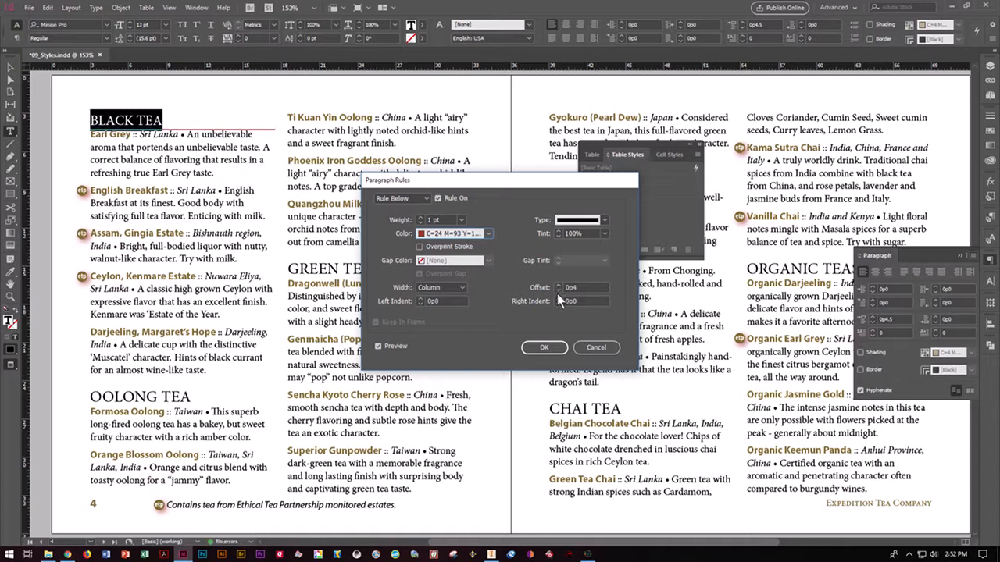
left_click(557, 291)
left_click(558, 290)
left_click(558, 291)
left_click(557, 291)
left_click(558, 291)
left_click(557, 291)
left_click(557, 290)
left_click(557, 290)
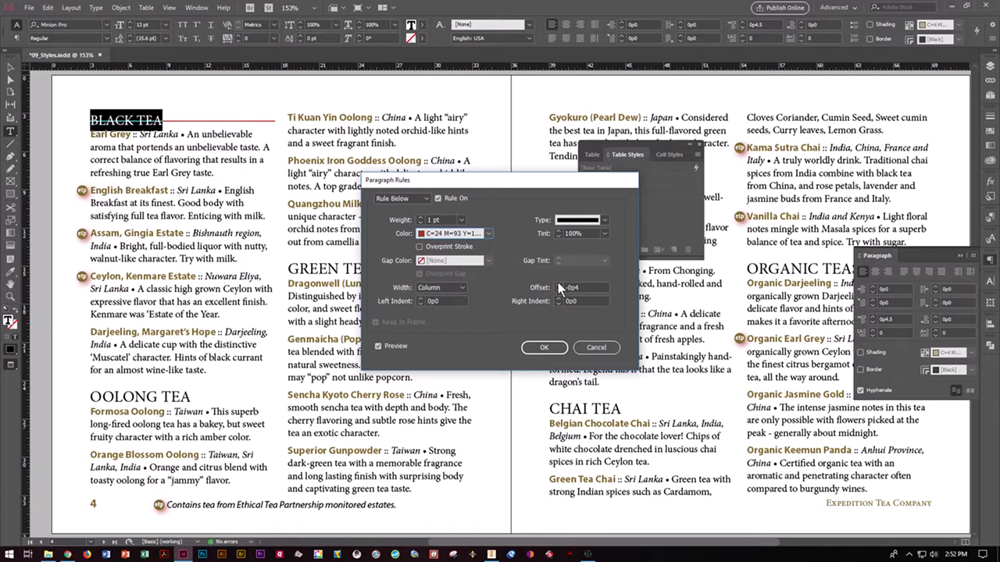
left_click(557, 284)
left_click(557, 284)
left_click(557, 284)
left_click(558, 285)
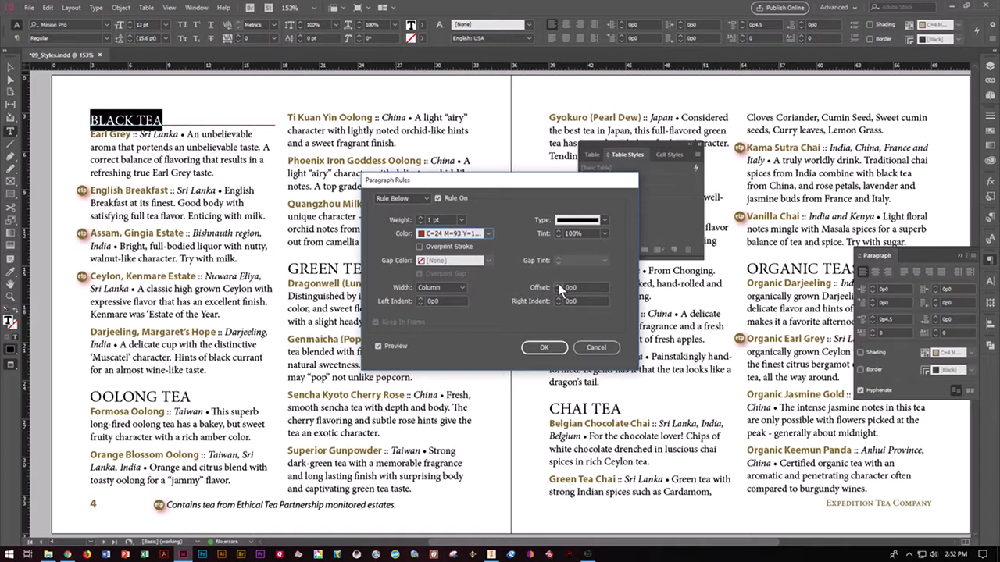
Step: Accept the paragraph rule, redefine the Head 3 paragraph style from the BLACK TEA heading, and close the floating table styles
left_click(544, 348)
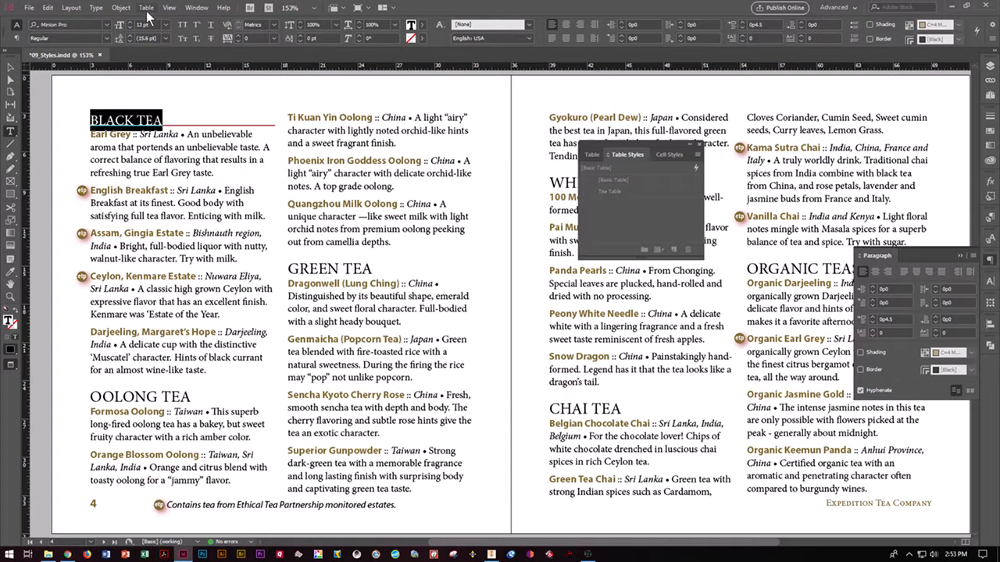
left_click(104, 12)
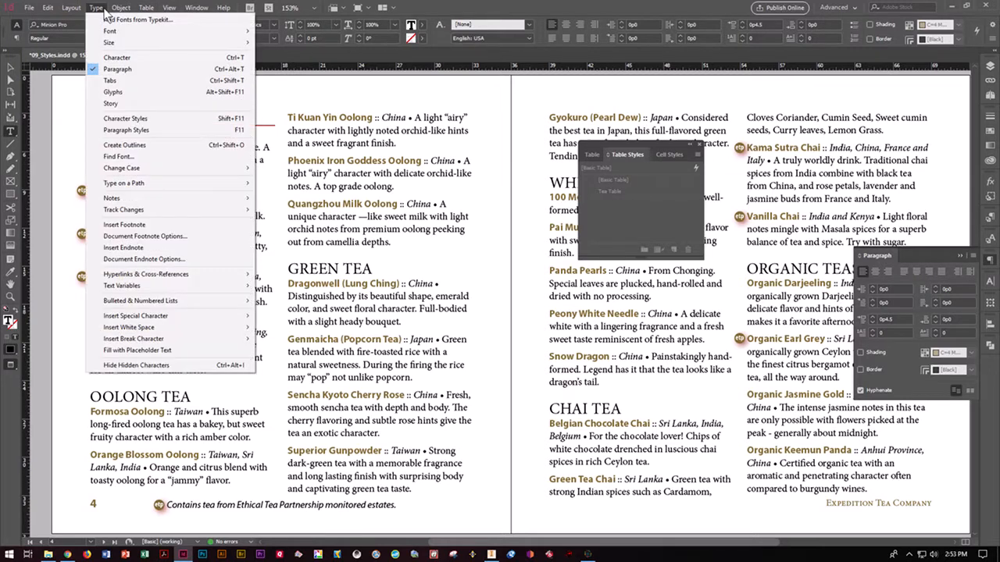
left_click(124, 130)
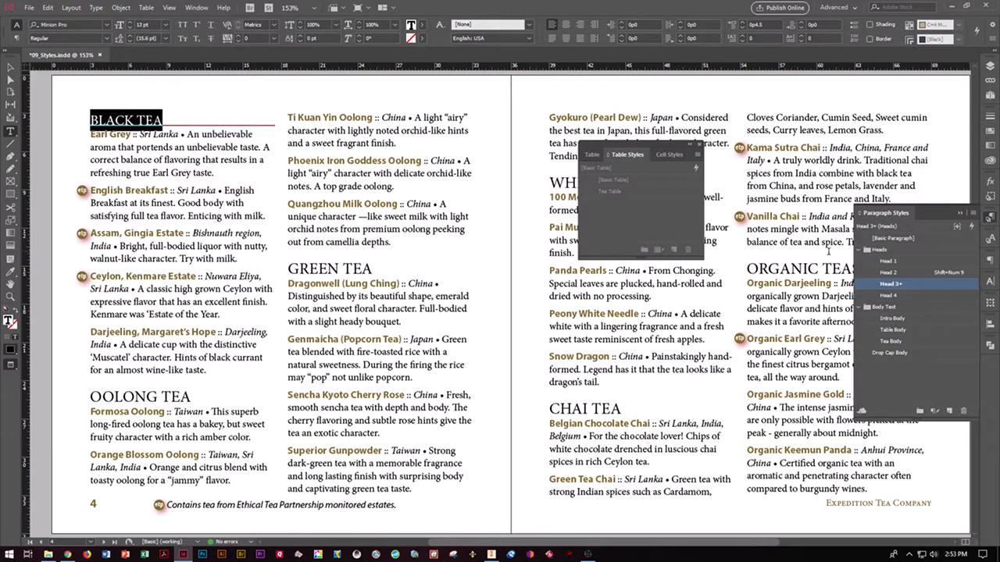
mouse_move(902, 285)
left_click(974, 214)
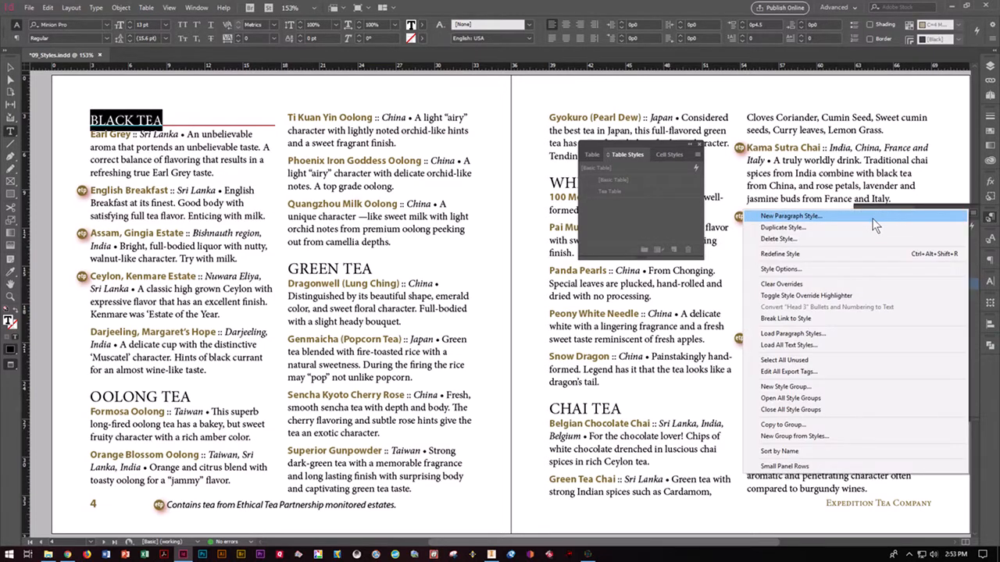
left_click(780, 254)
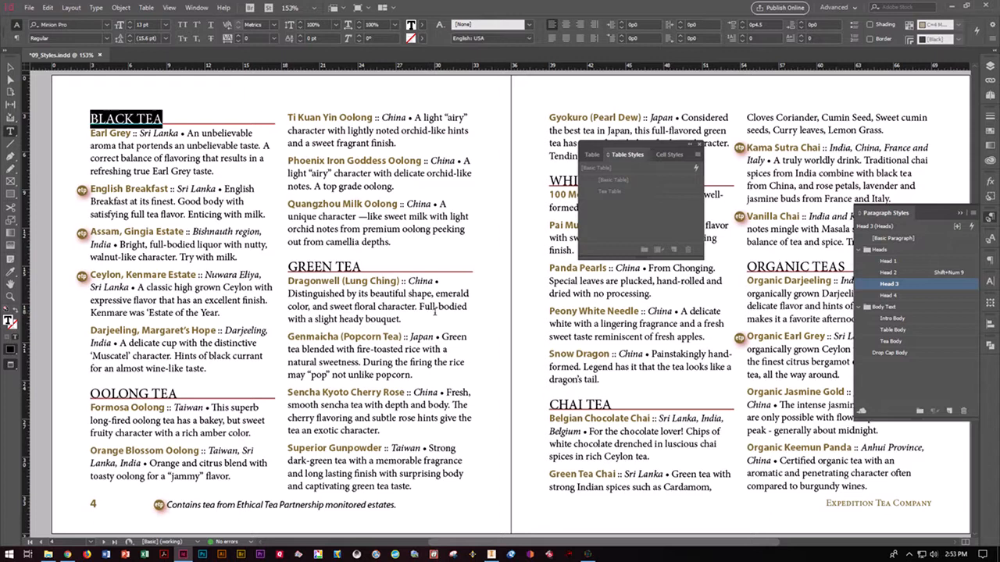
left_click(698, 145)
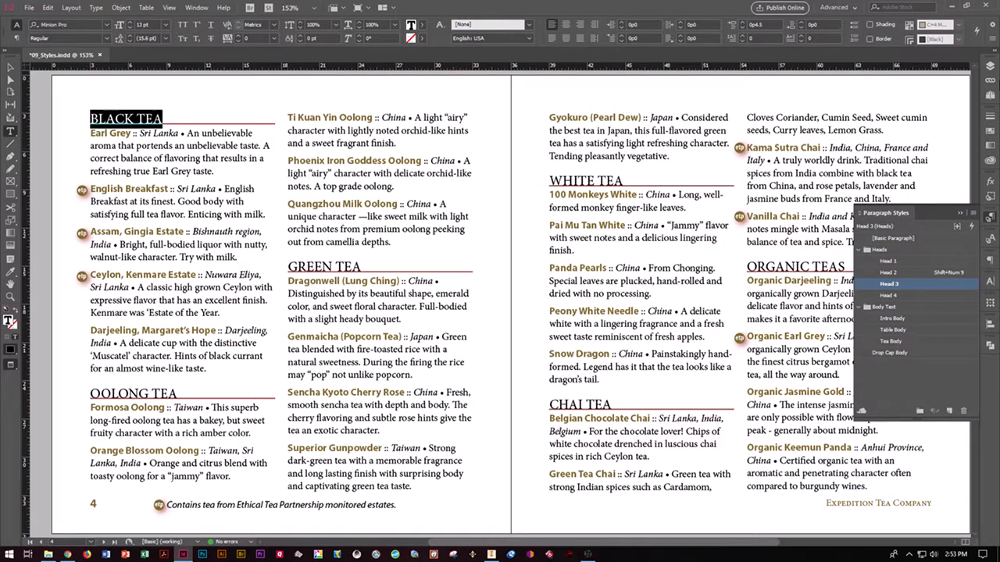
Step: Go to pages 2-3 and choose 09_End.indd as the source for loading all text styles
left_click(990, 65)
left_click(927, 61)
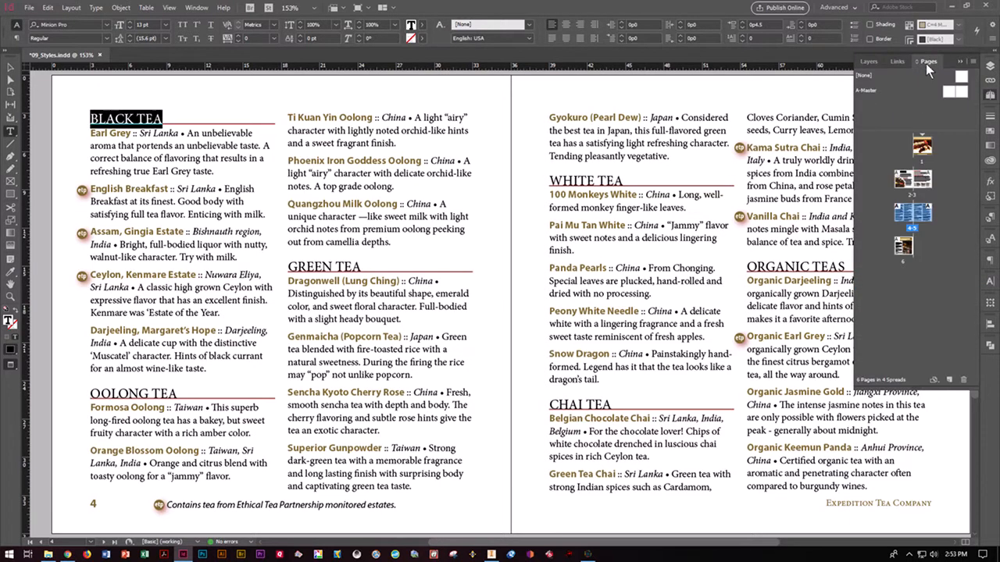
left_click(907, 178)
double_click(906, 178)
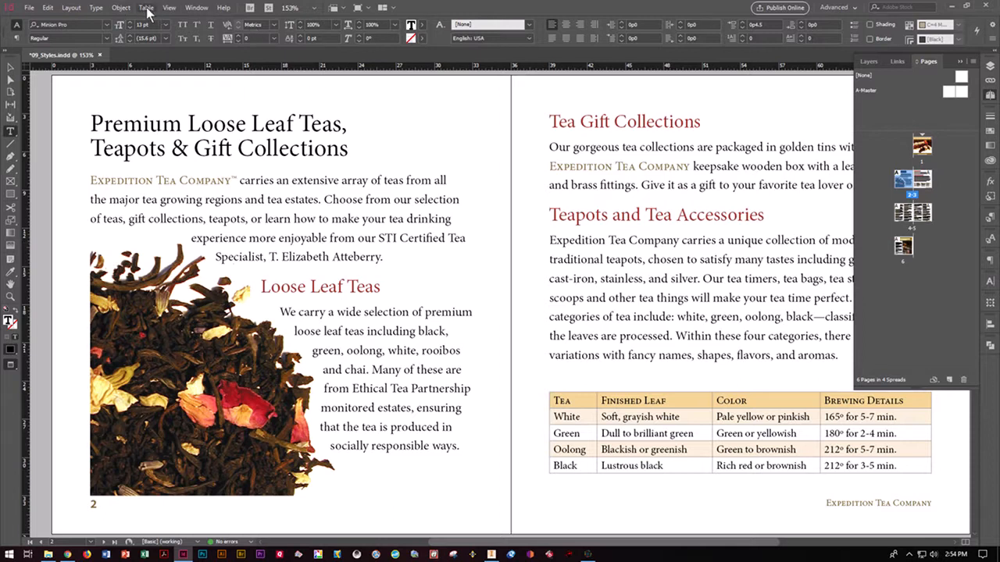
left_click(96, 8)
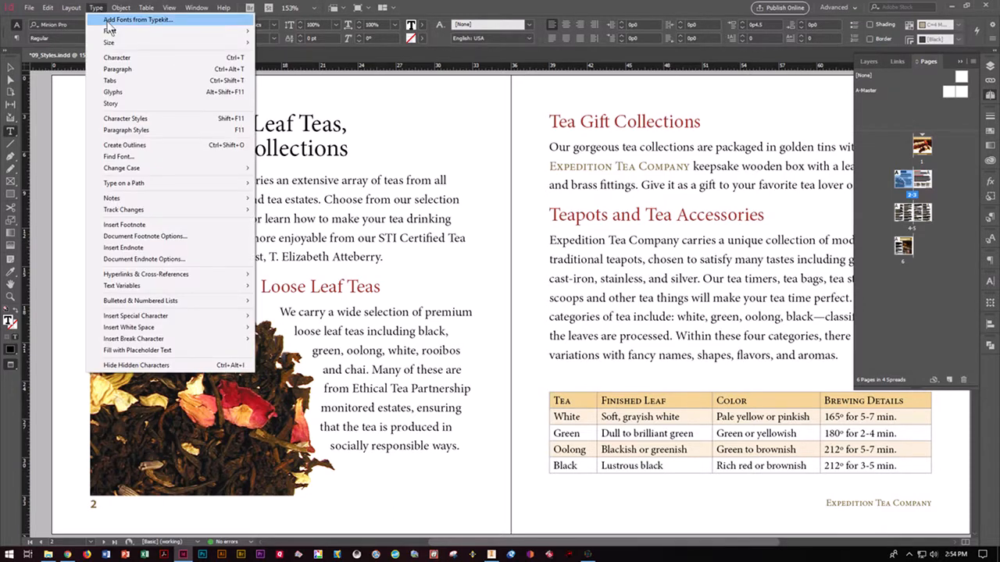
left_click(146, 131)
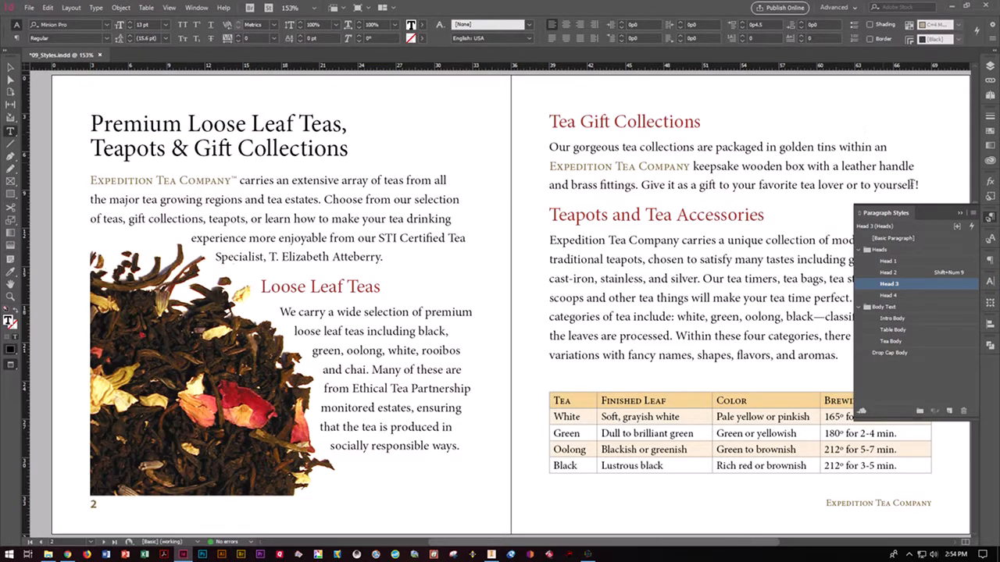
left_click(973, 213)
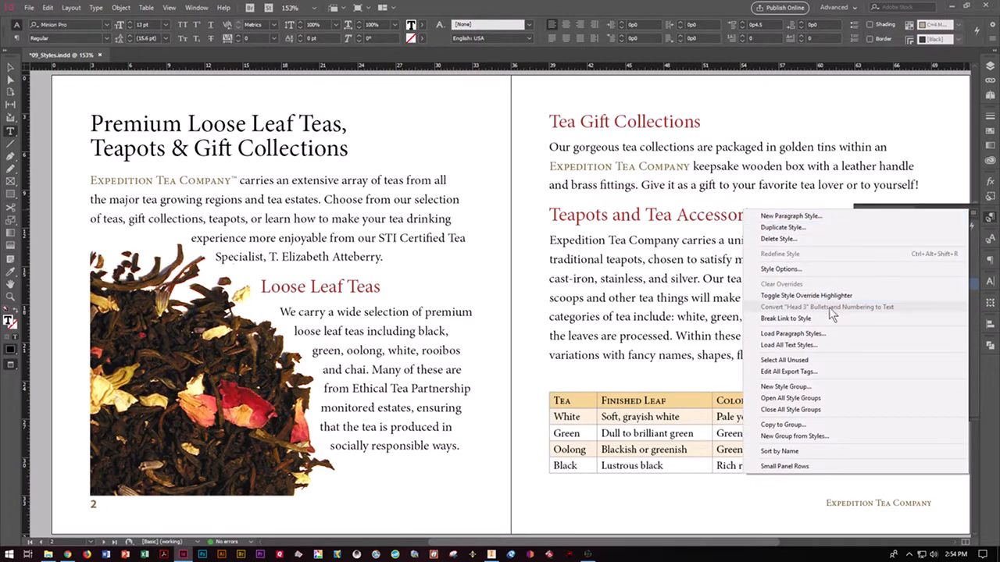
left_click(789, 345)
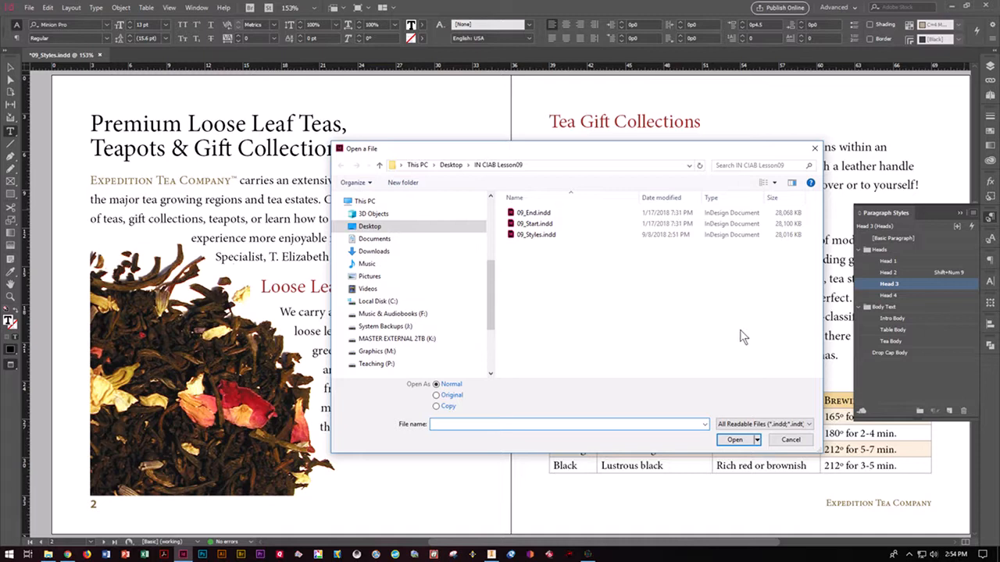
left_click(539, 214)
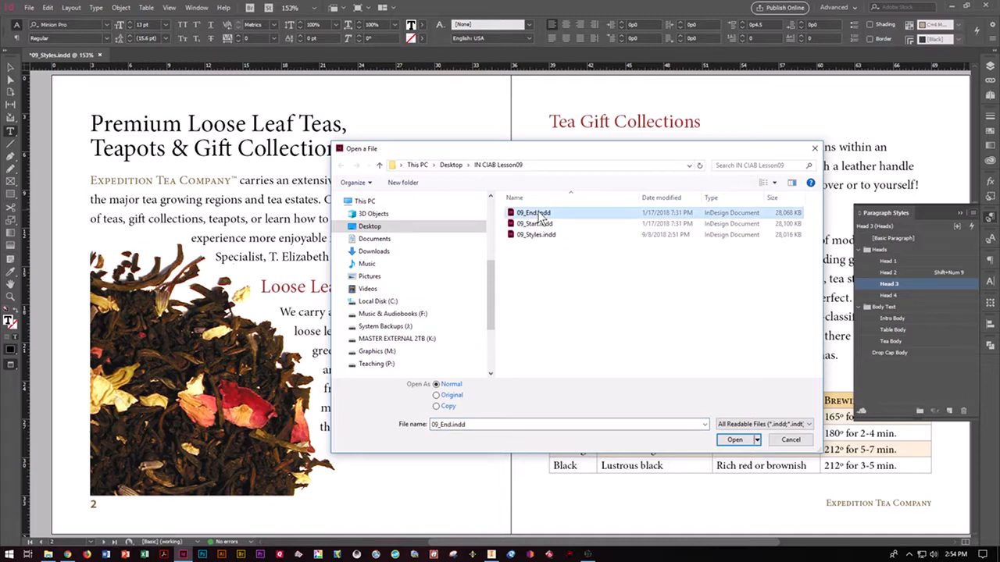
left_click(734, 440)
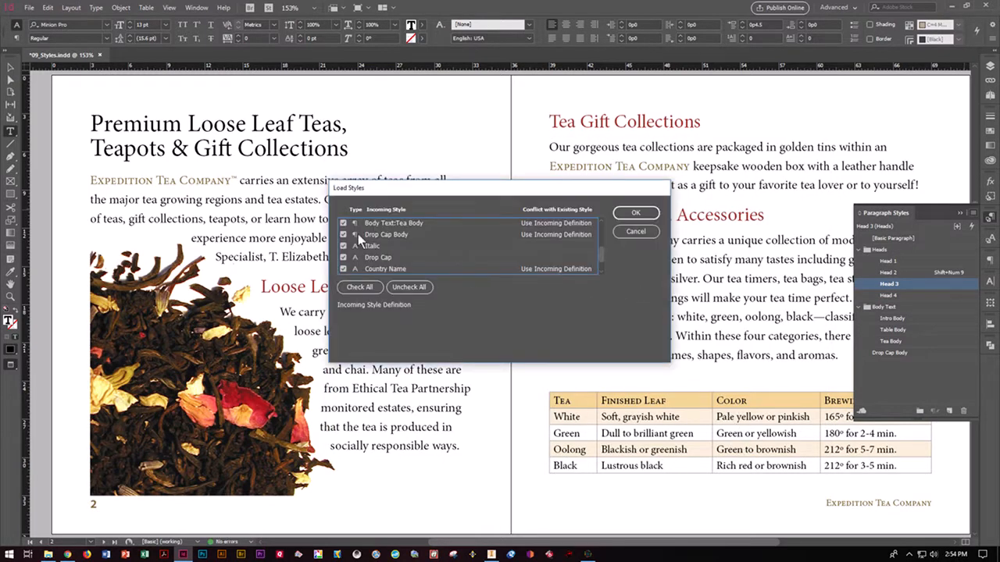
Step: Load only the Drop Cap Body, Italic and Drop Cap styles, and apply Drop Cap Body to the paragraph below Loose Leaf Teas
left_click(401, 289)
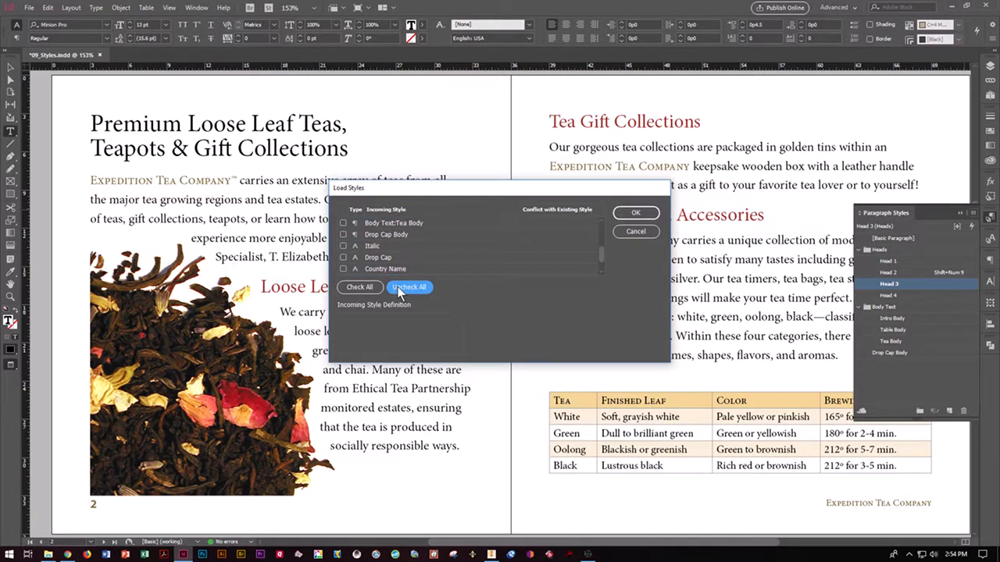
left_click(343, 235)
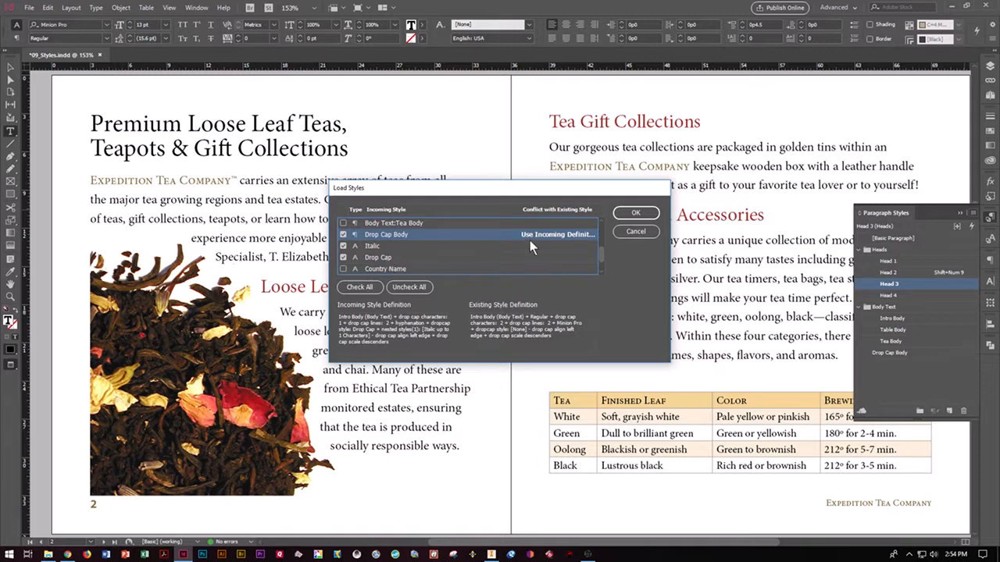
left_click(636, 215)
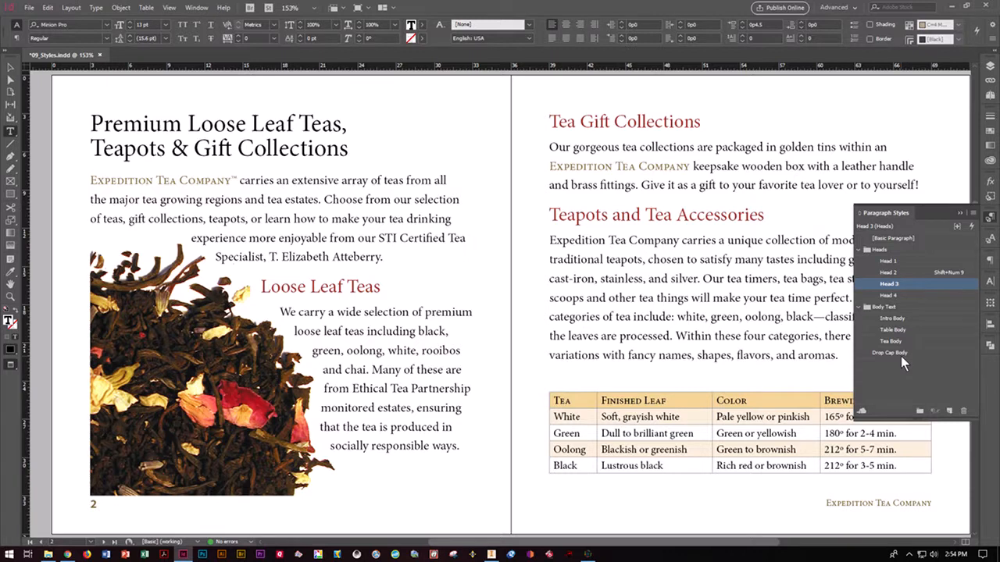
left_click(289, 311)
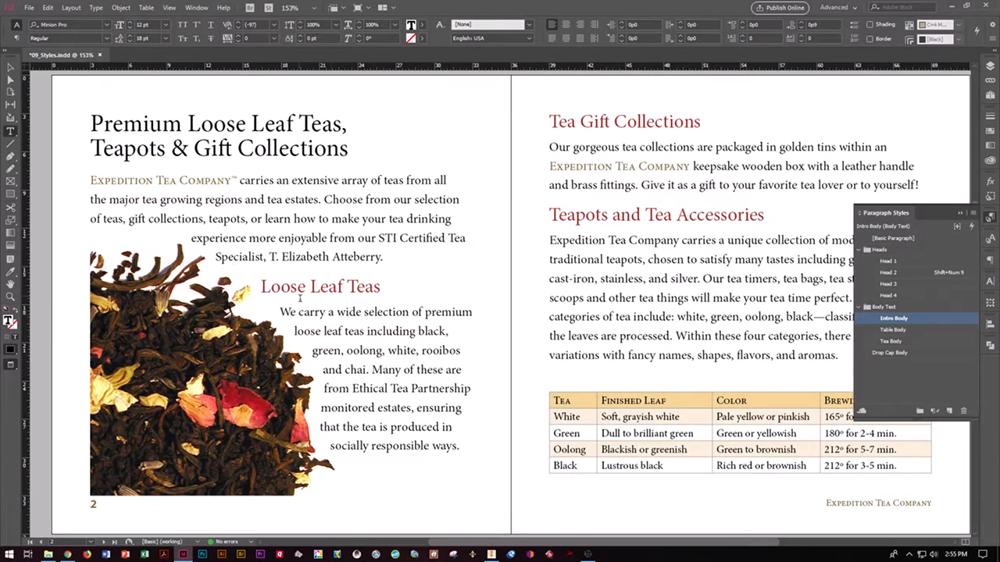
left_click(887, 352)
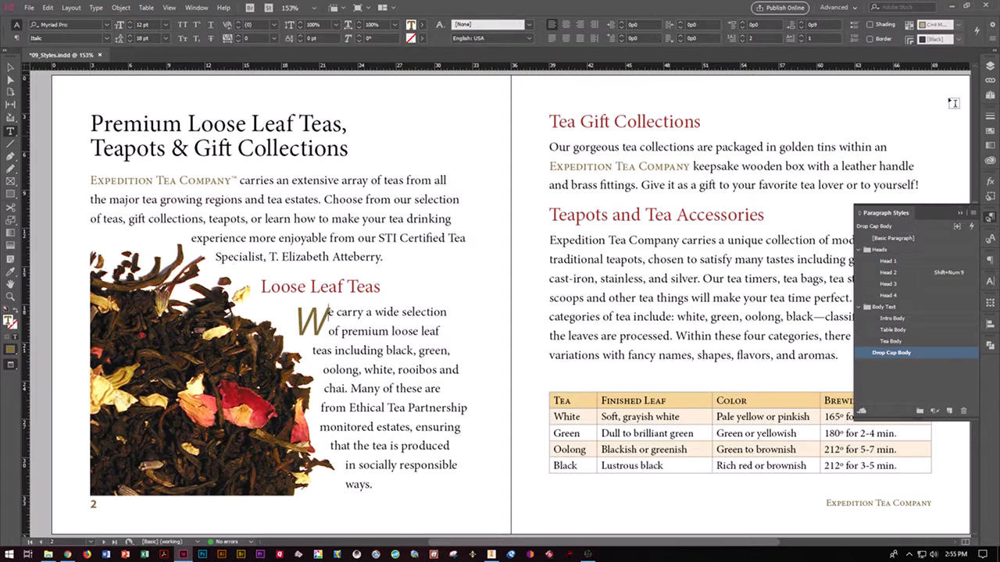
Step: Apply the Tea Table table style to the whole Tea Tasting Overview table on page 6
left_click(989, 67)
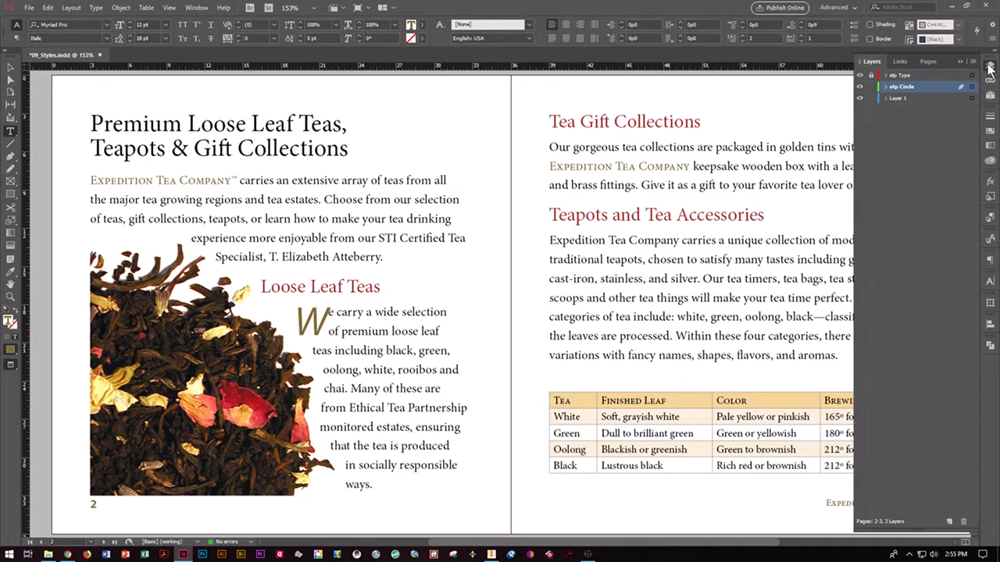
left_click(929, 62)
double_click(904, 245)
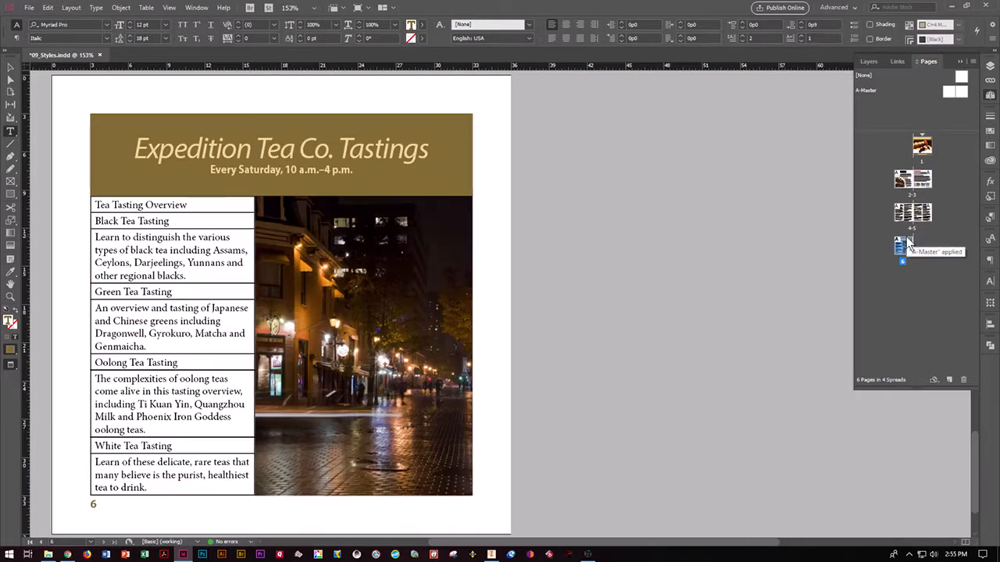
left_click(192, 205)
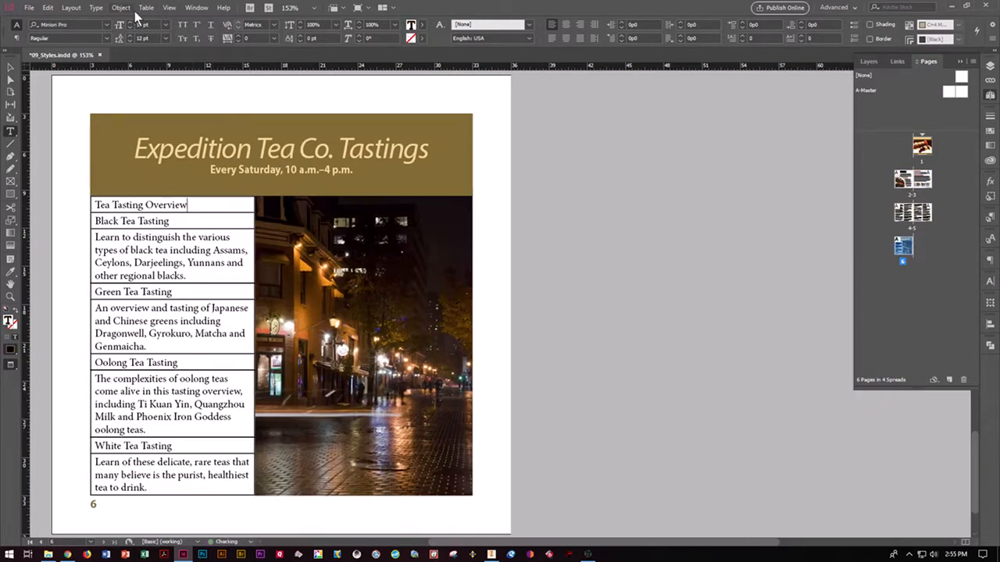
left_click(144, 8)
mouse_move(166, 106)
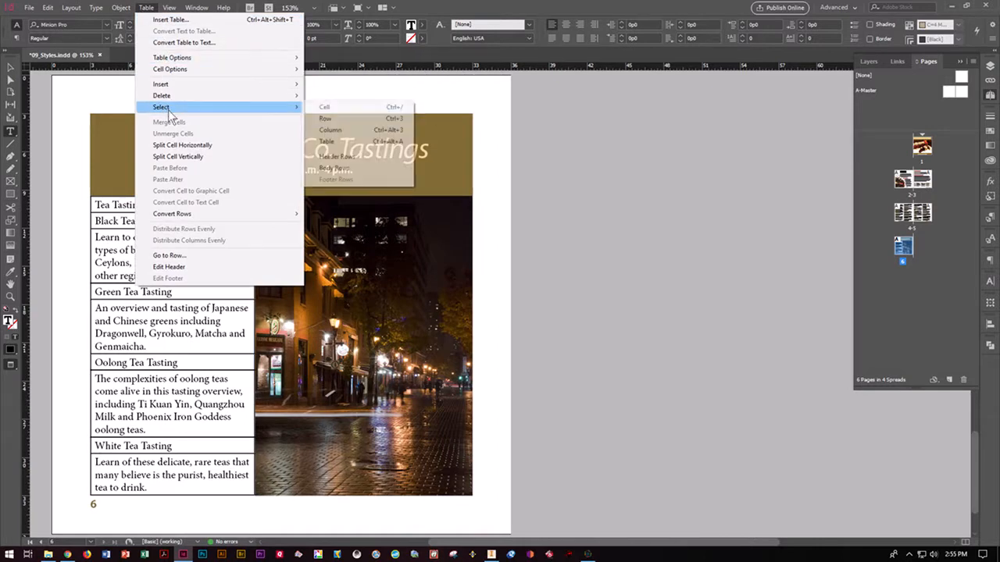
left_click(336, 141)
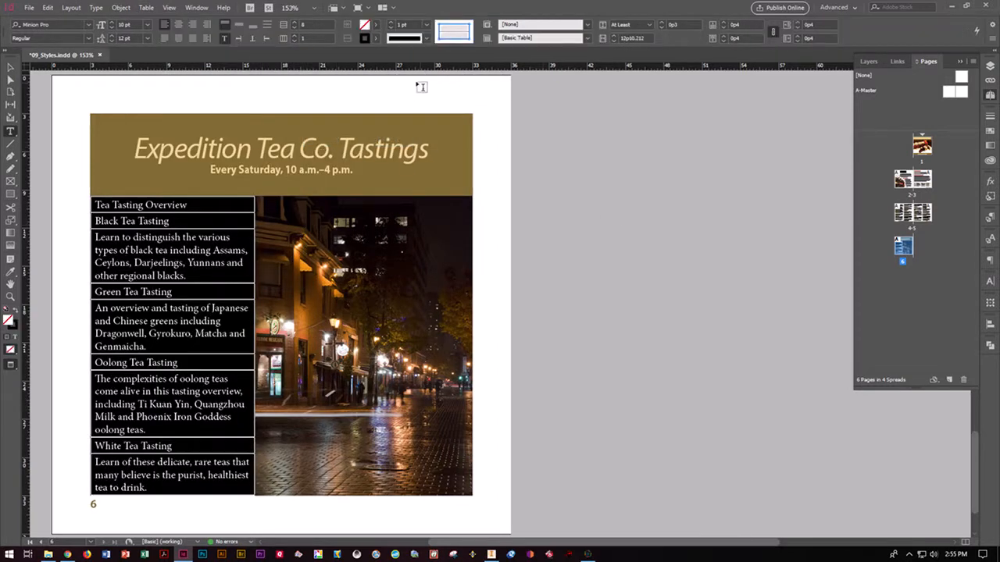
left_click(195, 7)
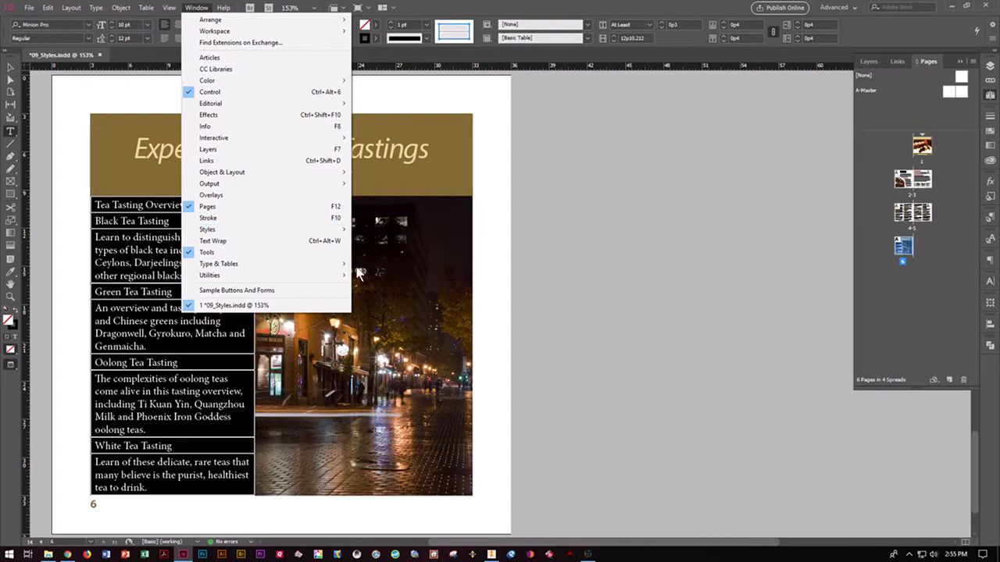
mouse_move(341, 234)
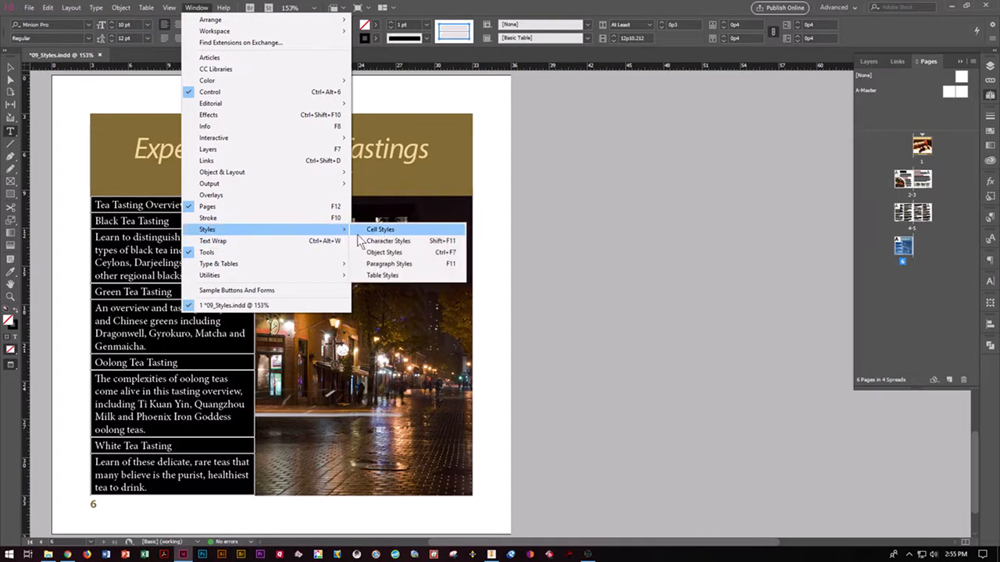
left_click(381, 275)
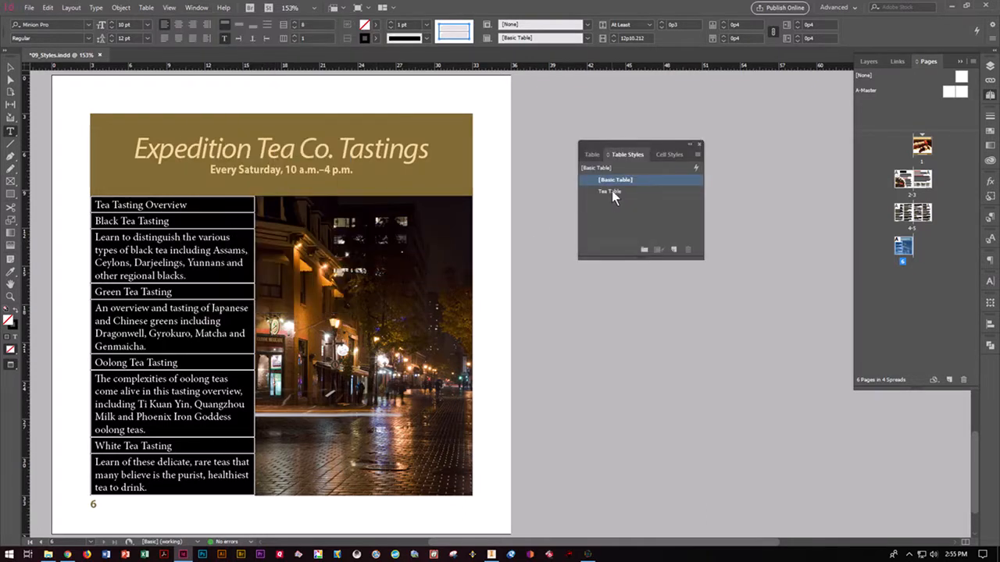
left_click(611, 192)
left_click(565, 380)
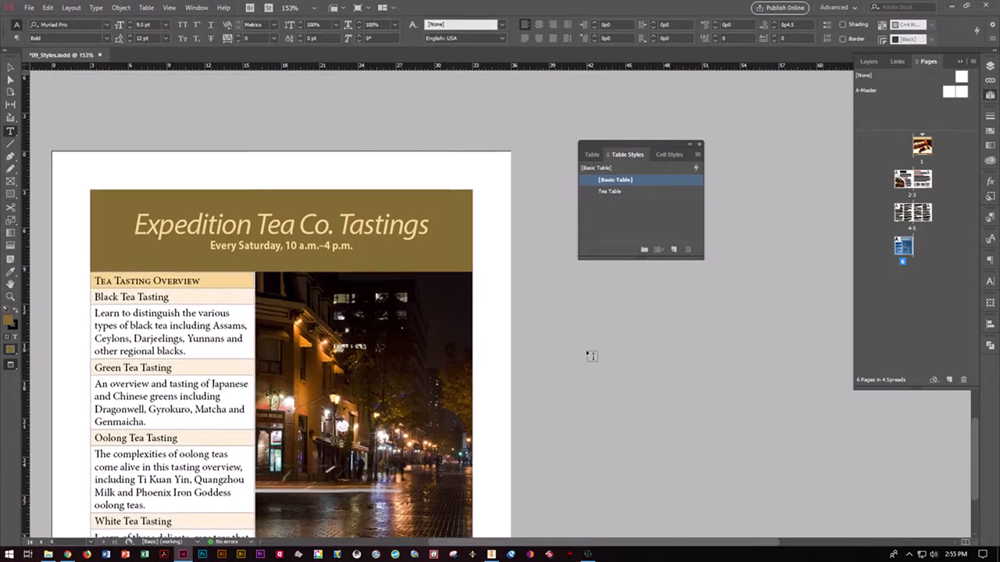
Step: Look over the styled tables and spreads throughout the document, and close the floating table styles
scroll(591, 357, "up", 15)
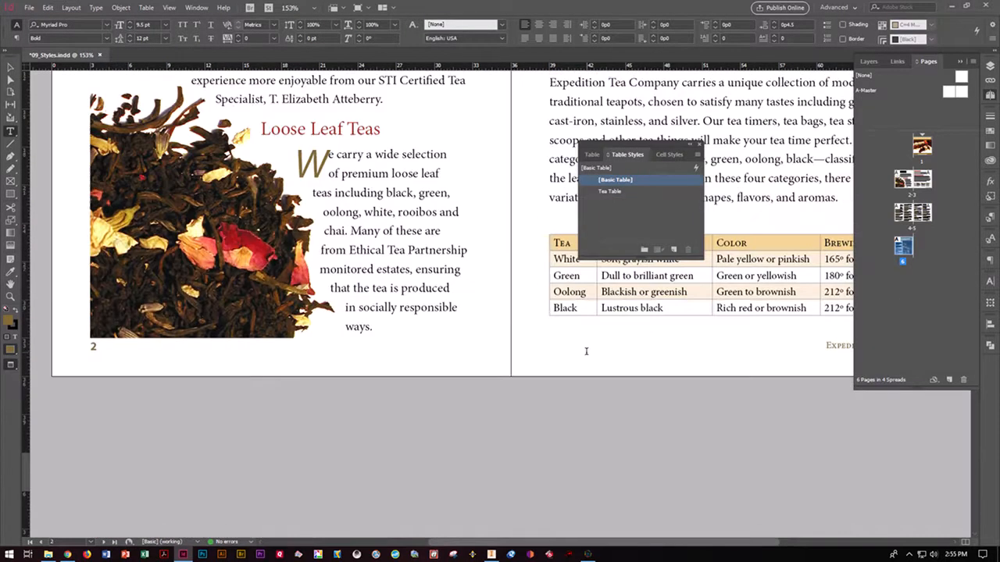
scroll(586, 351, "up", 4)
scroll(585, 351, "down", 12)
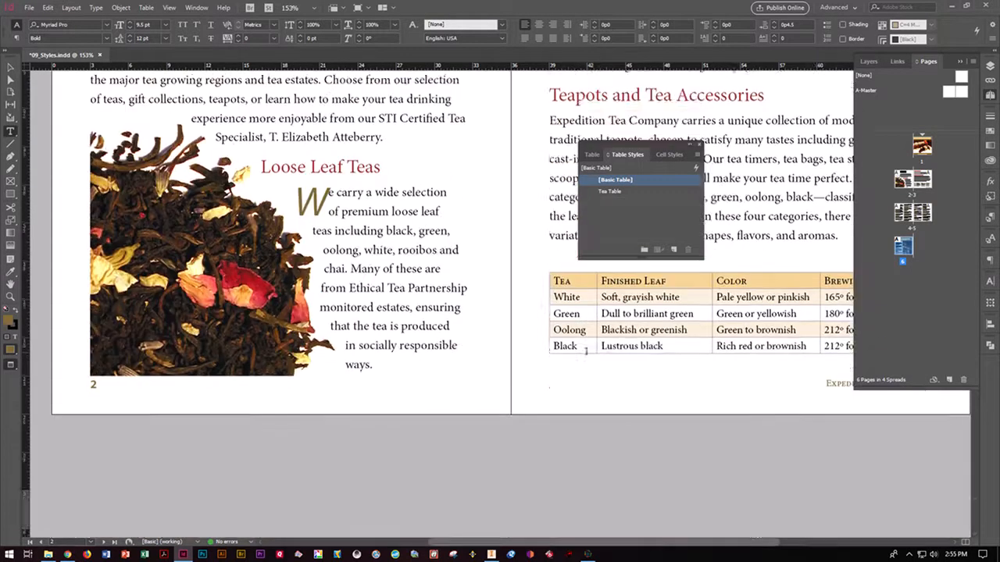
scroll(584, 352, "down", 10)
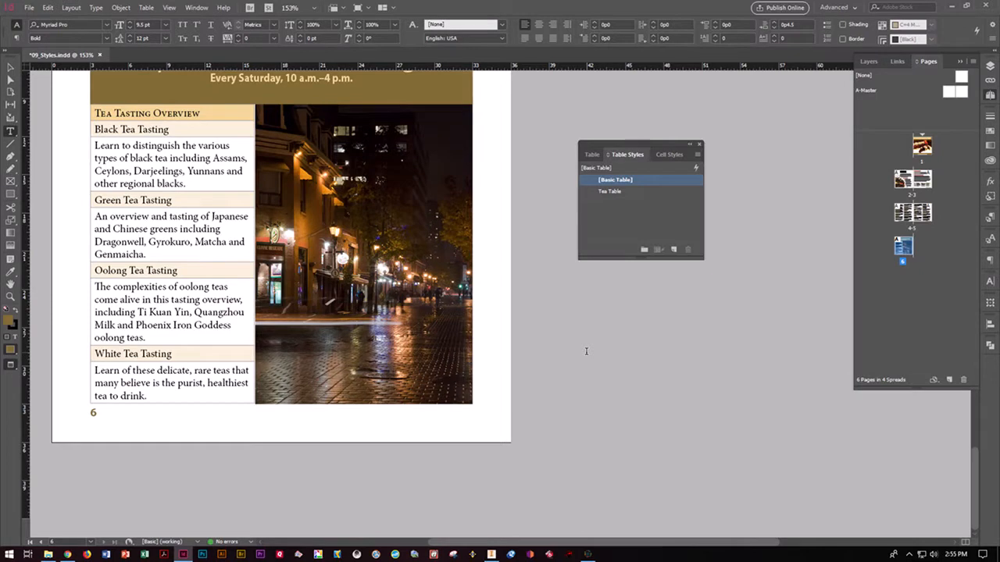
scroll(586, 351, "up", 8)
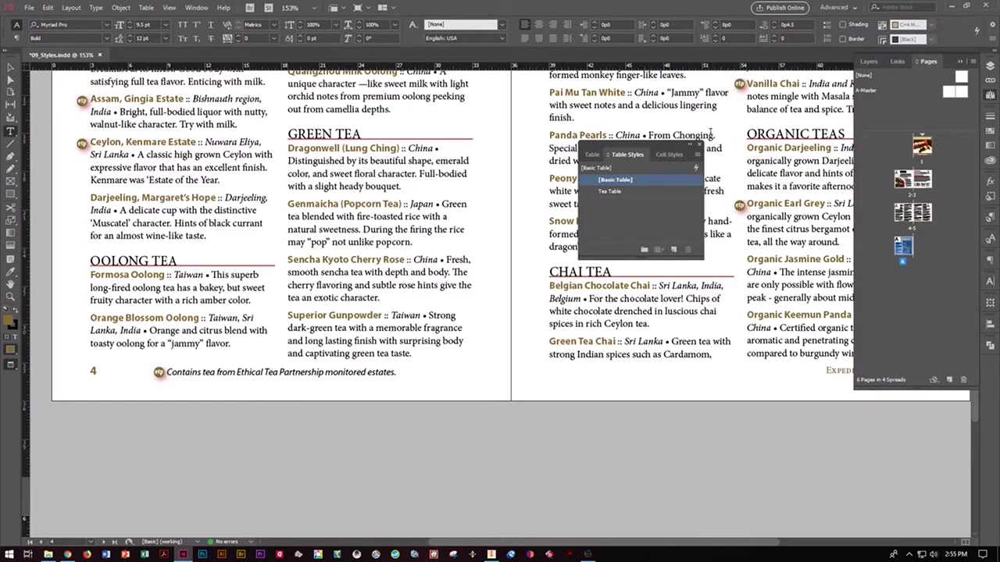
left_click(699, 144)
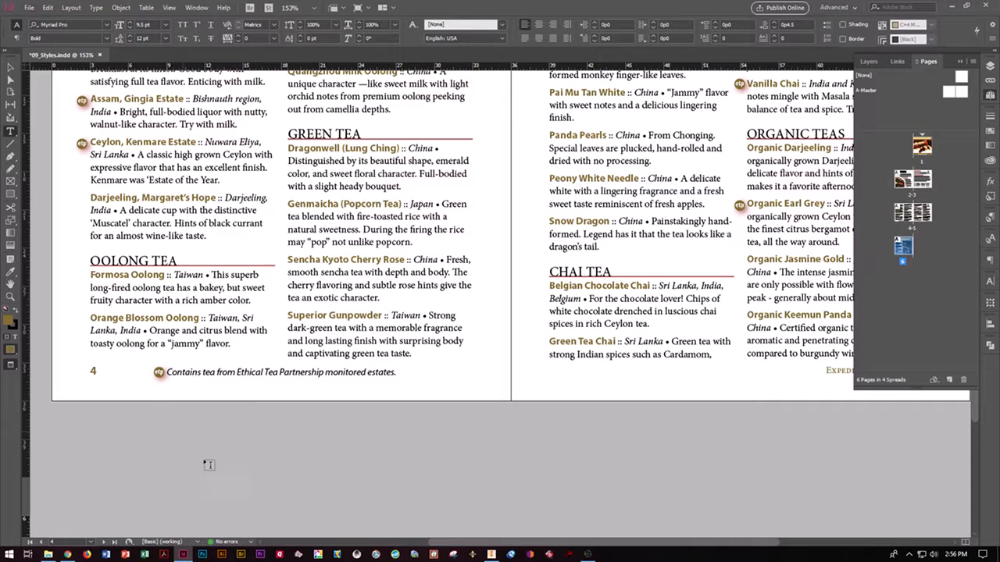
Step: Save and package the publication with IDML and print PDF, naming the folder with the surname followed by IN CIAB CH9 PACKAGED
left_click(29, 8)
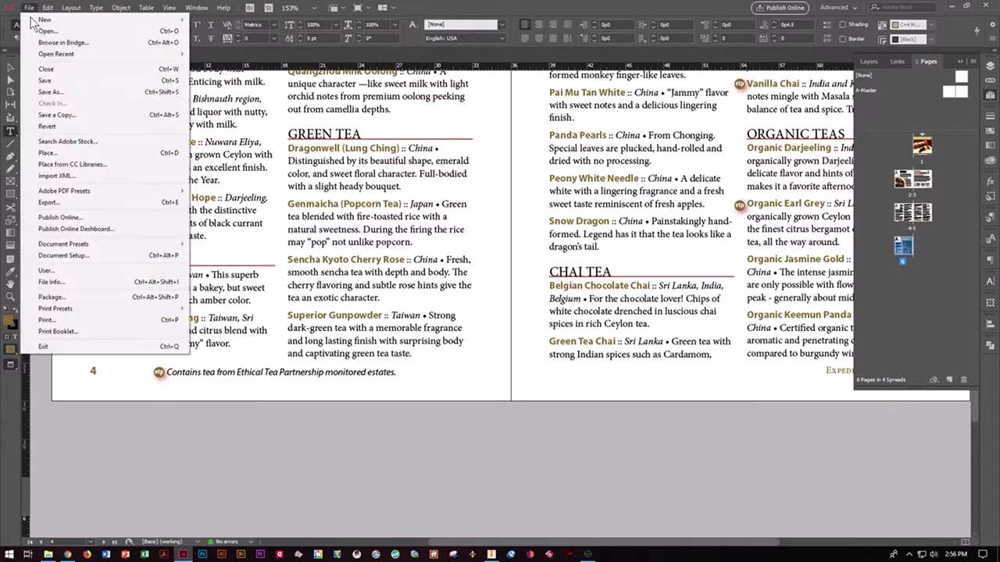
left_click(78, 286)
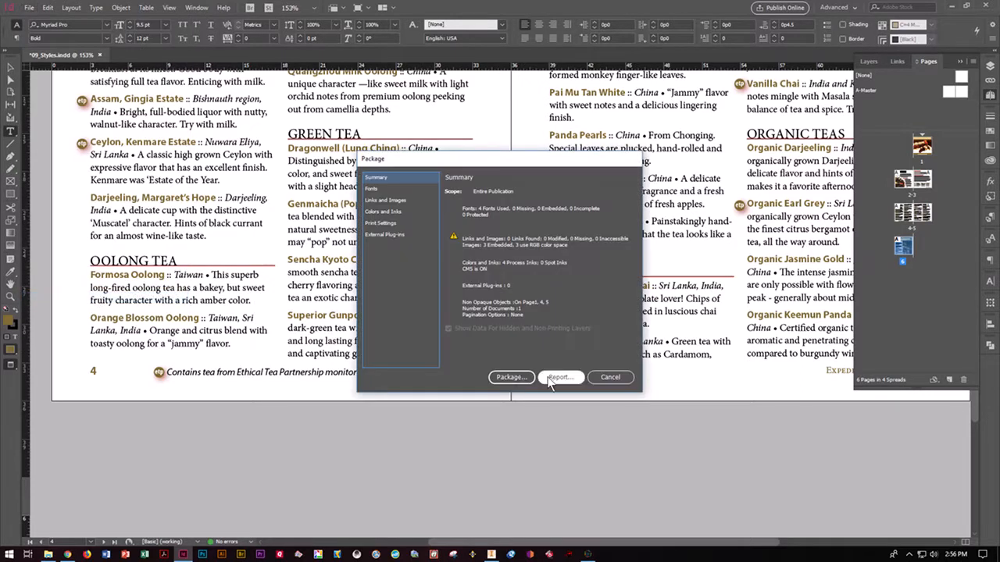
left_click(521, 378)
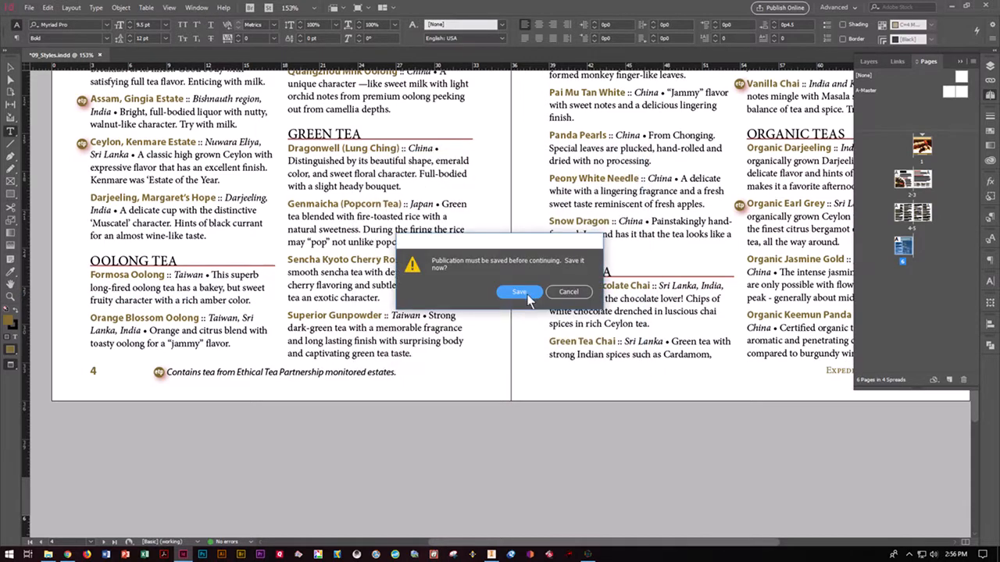
left_click(528, 300)
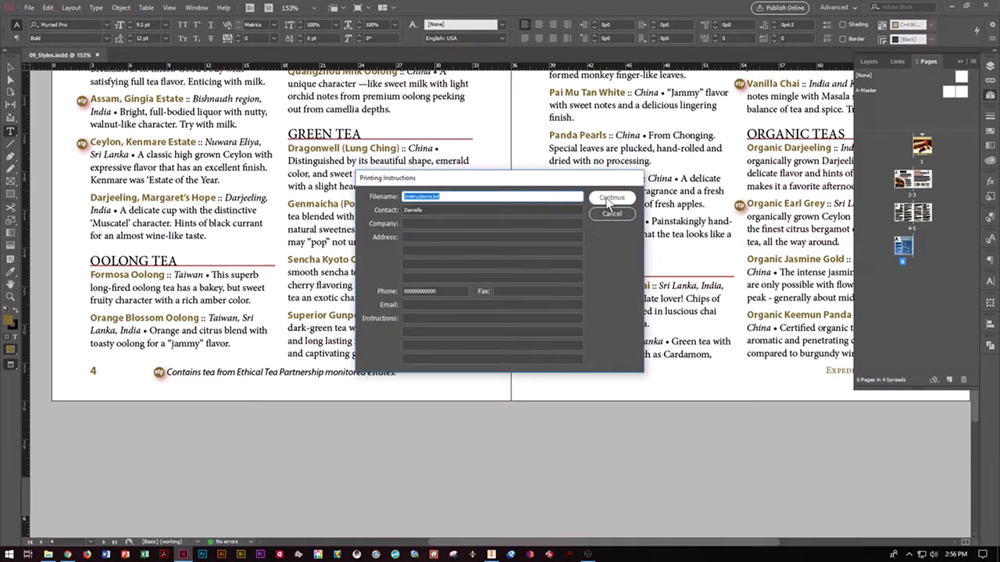
left_click(610, 201)
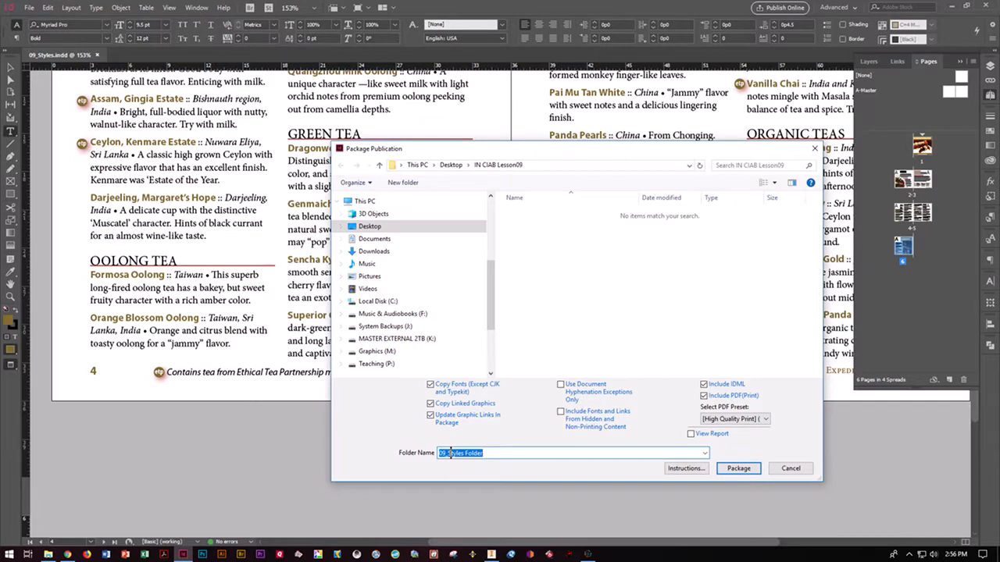
type("DOSER IN CIAB CH9 PACKAGED")
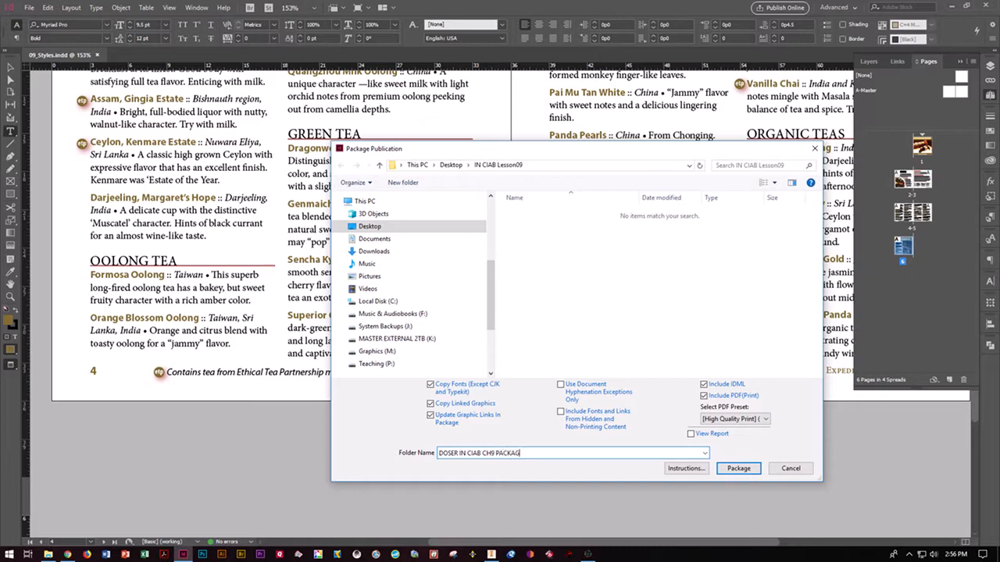
left_click(732, 469)
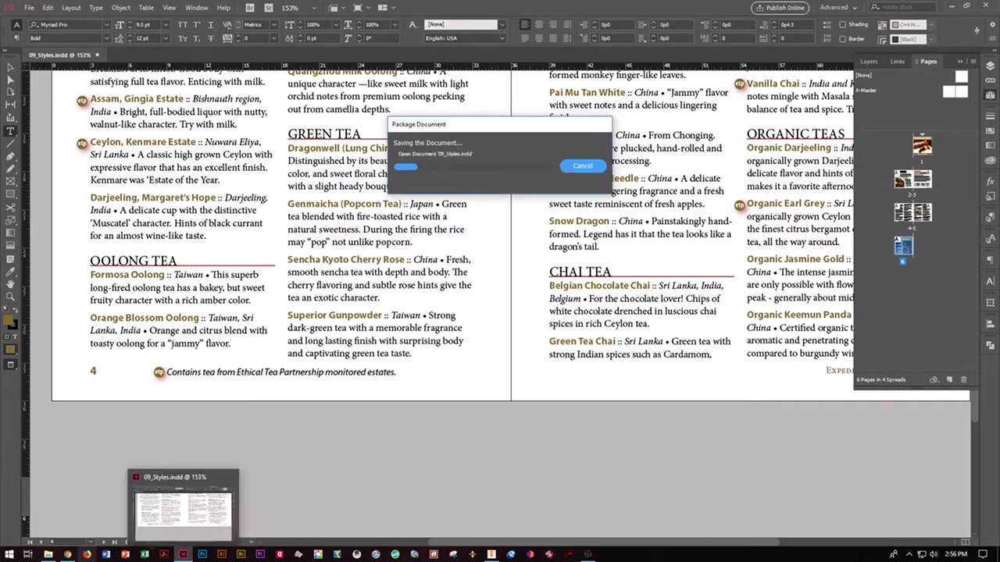
Step: Switch to File Explorer and compress the packaged Chapter 9 folder into a zip file
left_click(49, 555)
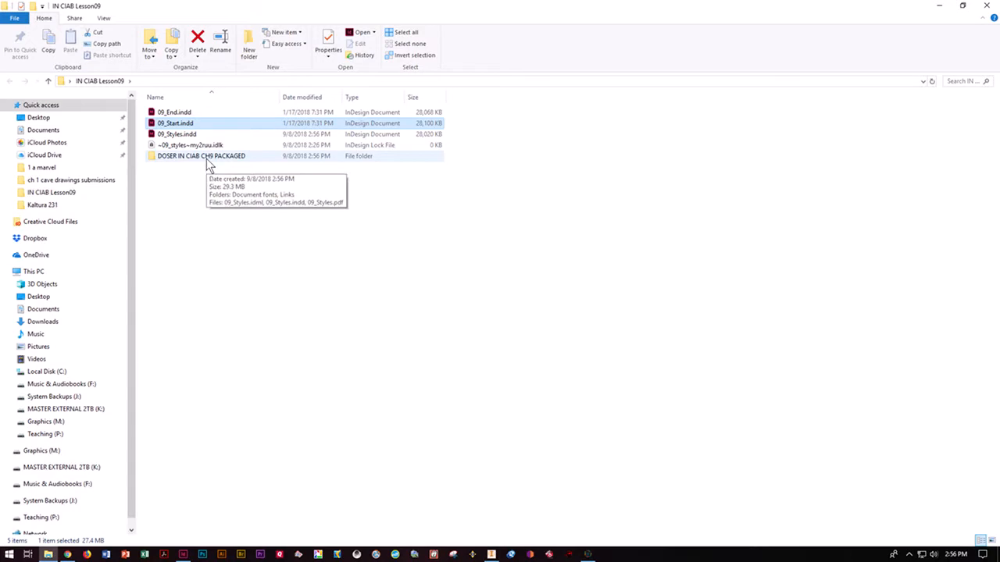
right_click(206, 158)
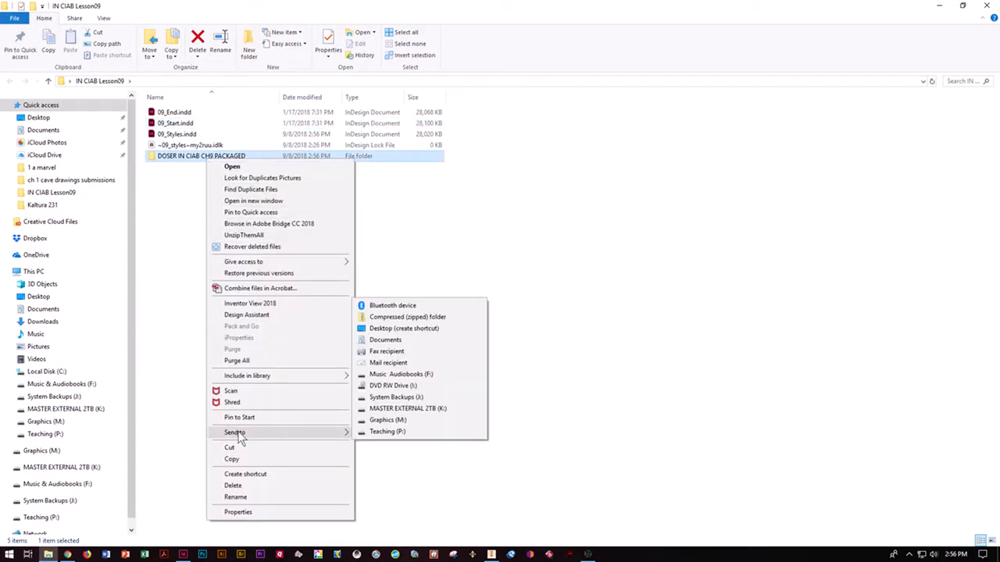
mouse_move(334, 430)
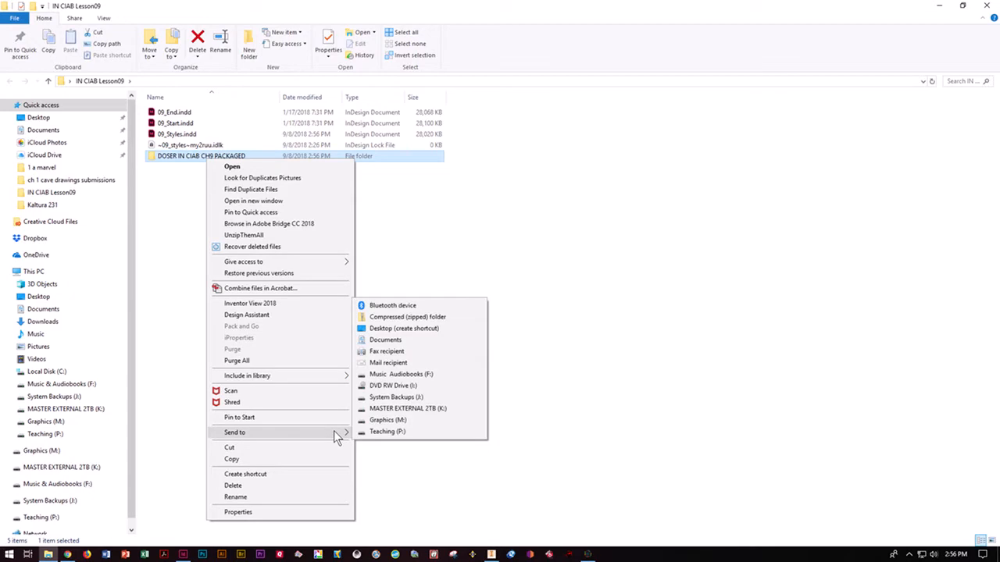
left_click(452, 319)
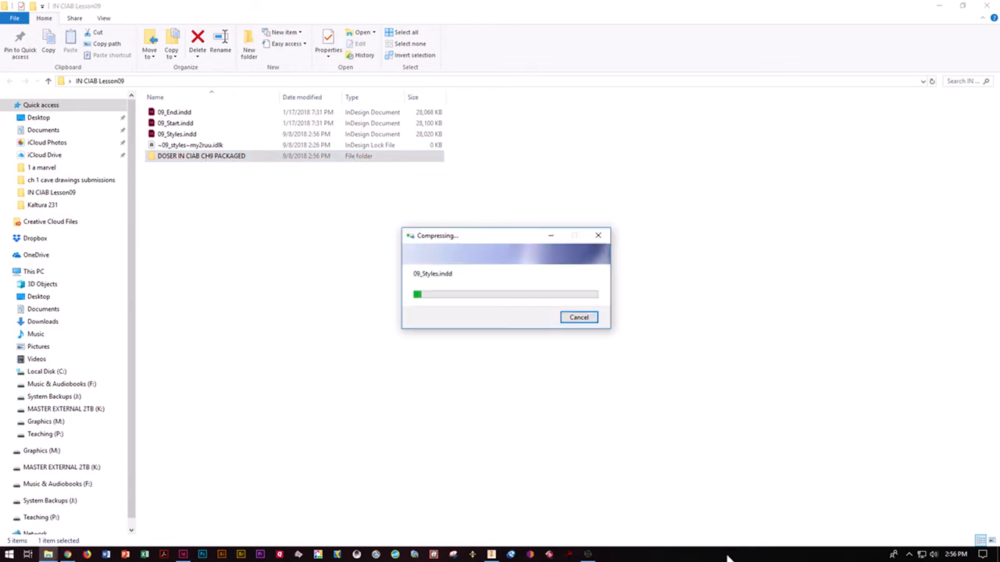